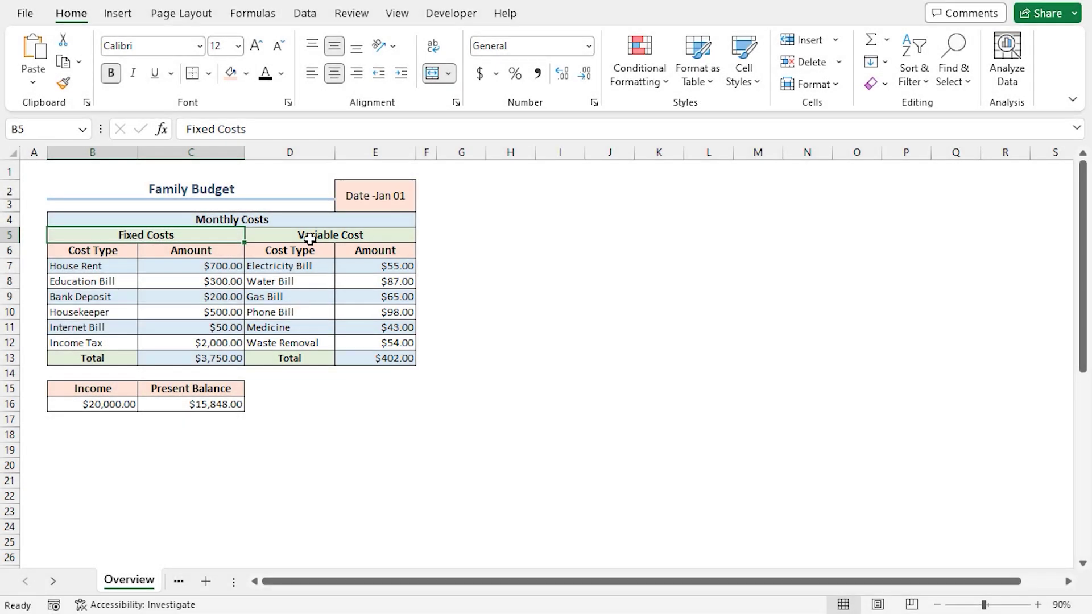
Step: Leave the Overview sheet for the empty Family Budget template on the Monthly sheet
left_click(311, 237)
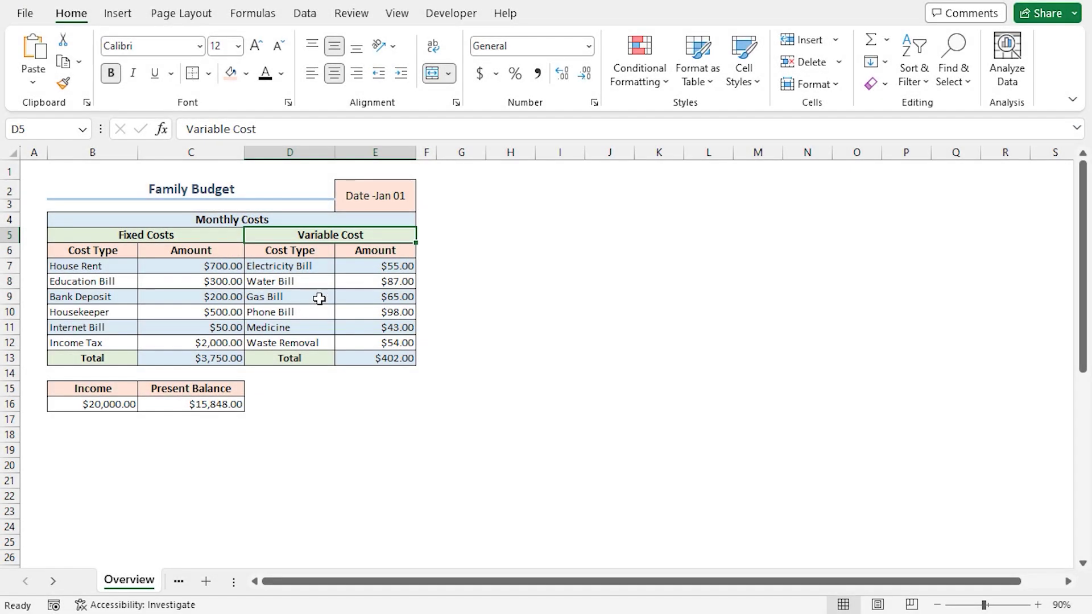
key("ctrl+Page_Down")
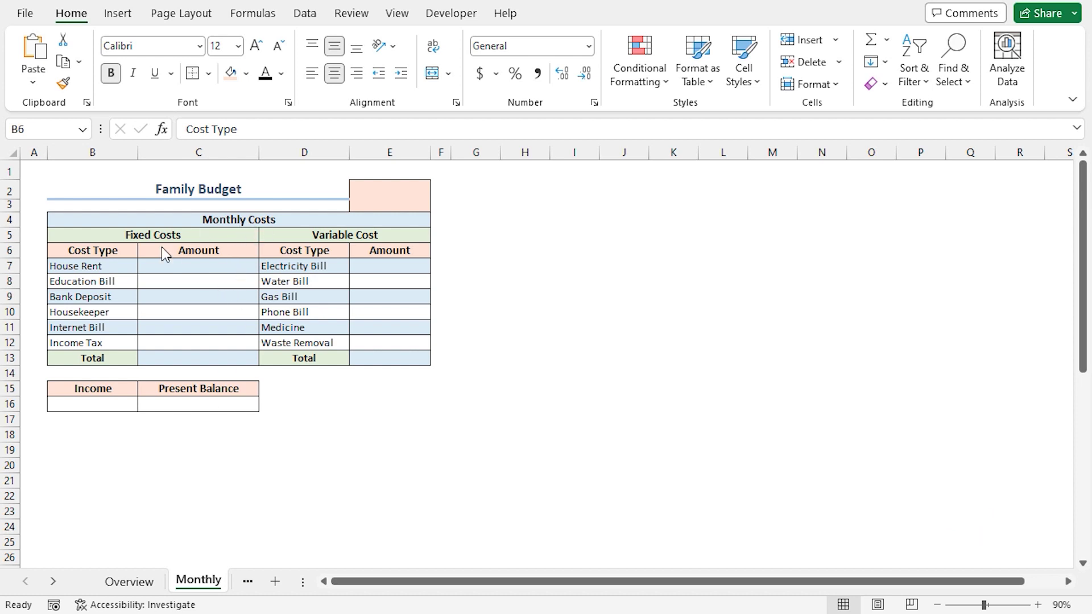
Step: Convert the Fixed Costs range B6:C13 into Table1 with a header row
left_click(90, 249)
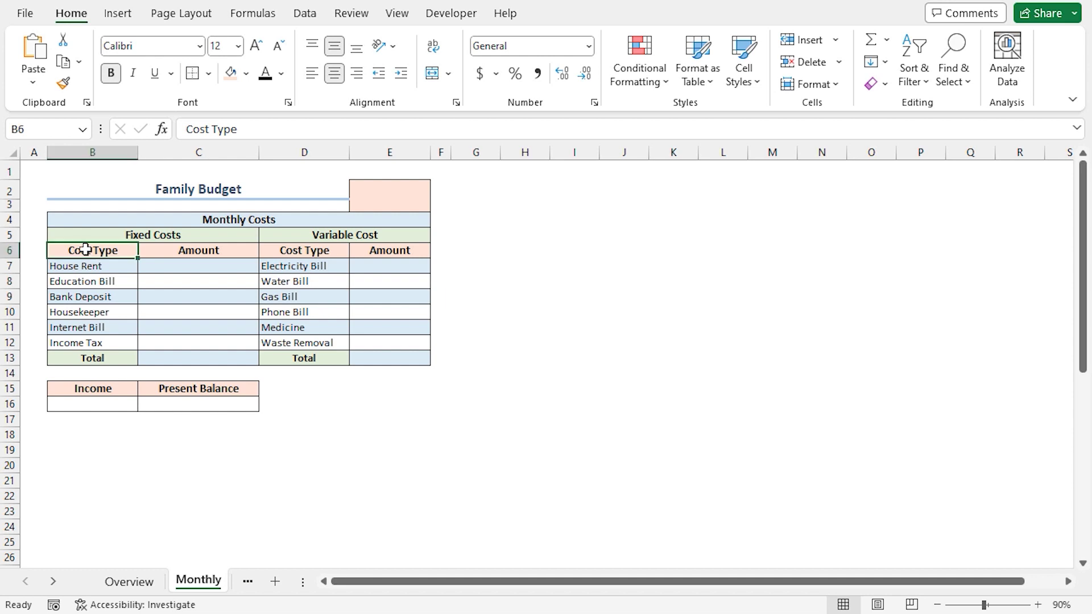
left_click(203, 355, "shift")
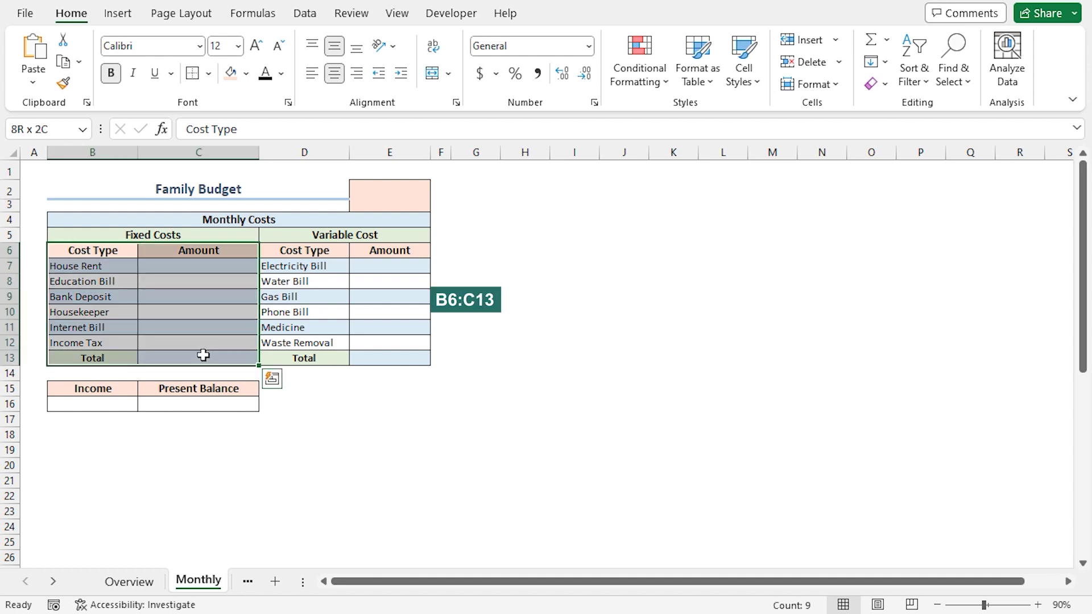
left_click(118, 14)
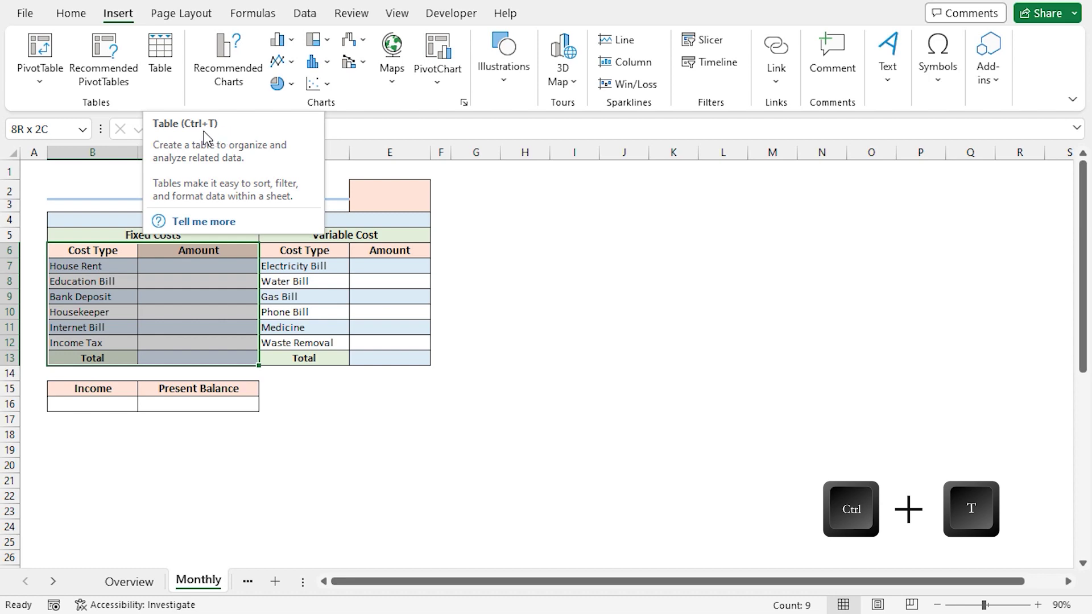
left_click(160, 57)
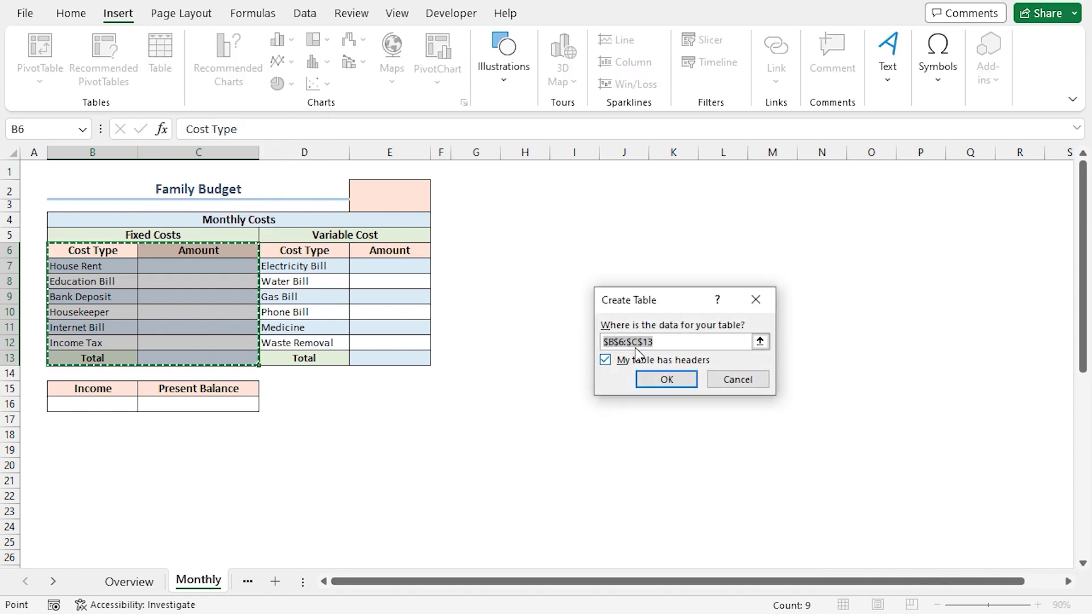
left_click_drag(636, 301, 573, 272)
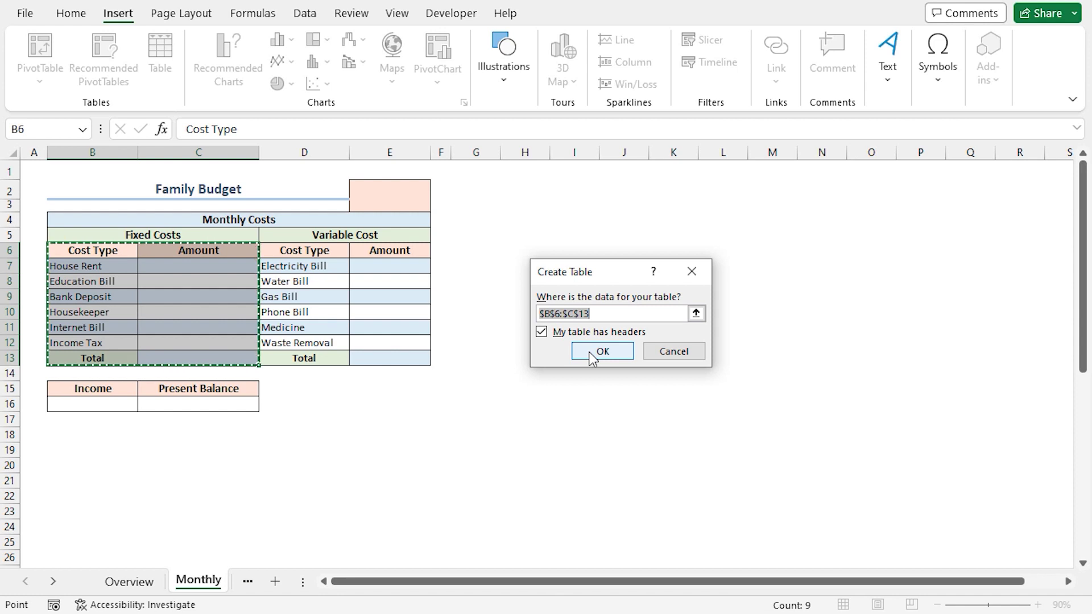
left_click(590, 352)
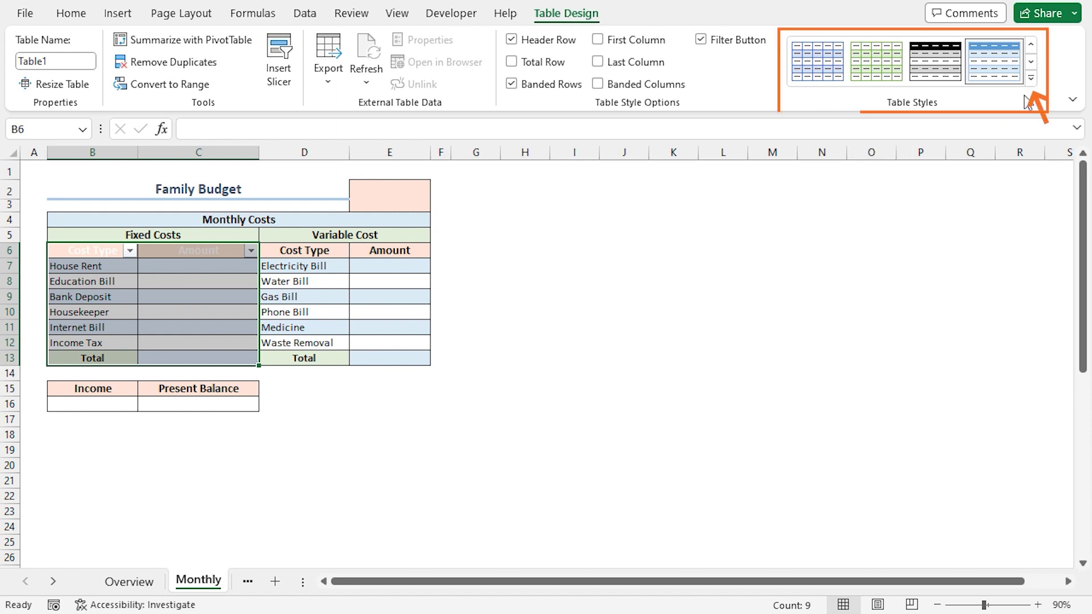
left_click(1030, 78)
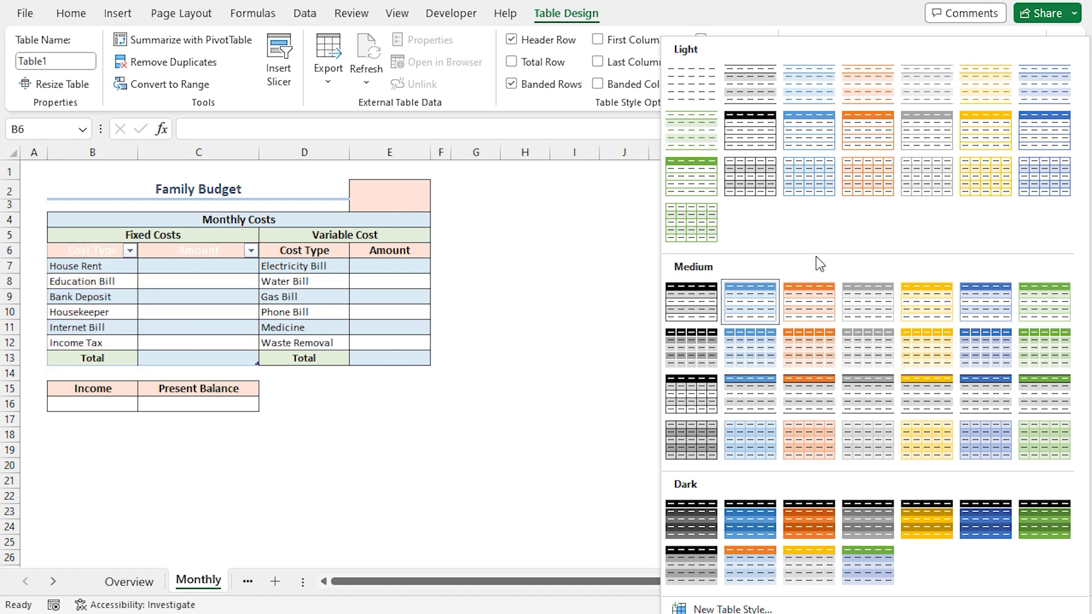
Step: Set Table1's style to None, then make Variable Cost range D6:E13 an unstyled Table2
left_click(695, 90)
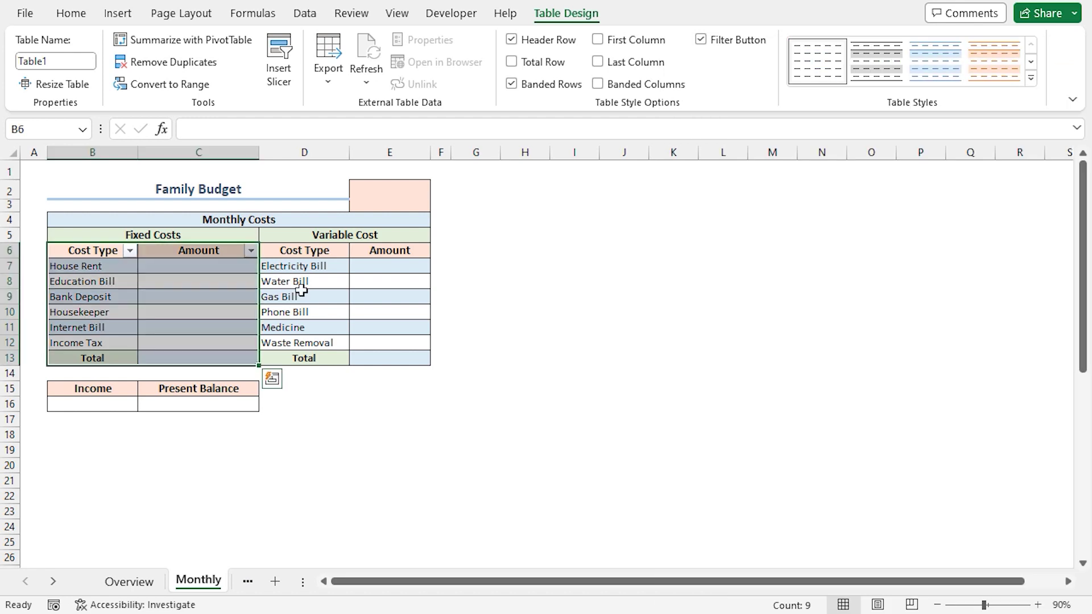
left_click(287, 250)
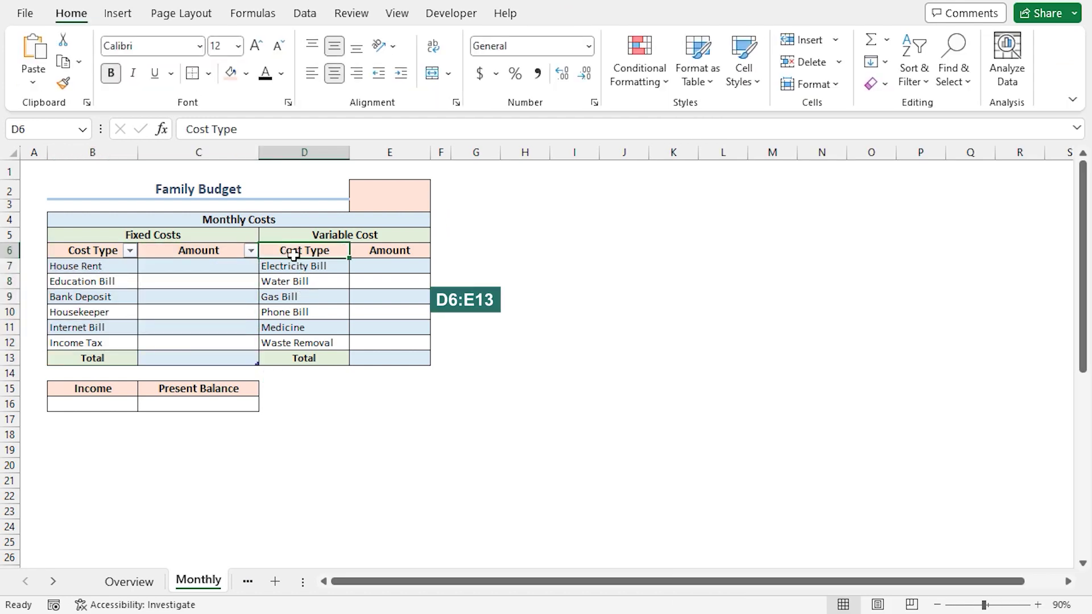
left_click(390, 360, "shift")
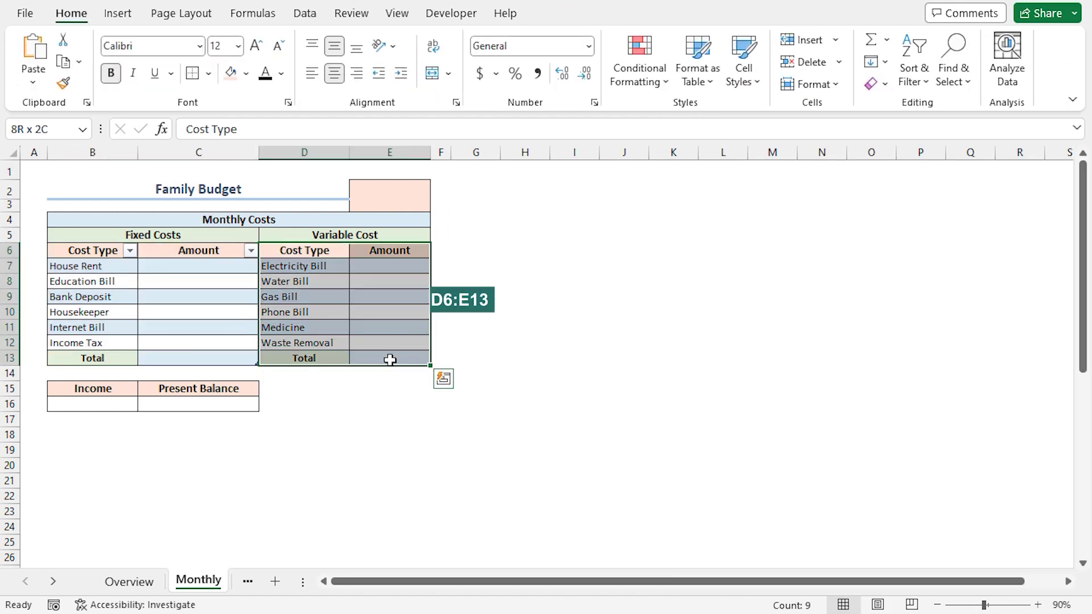
left_click(120, 16)
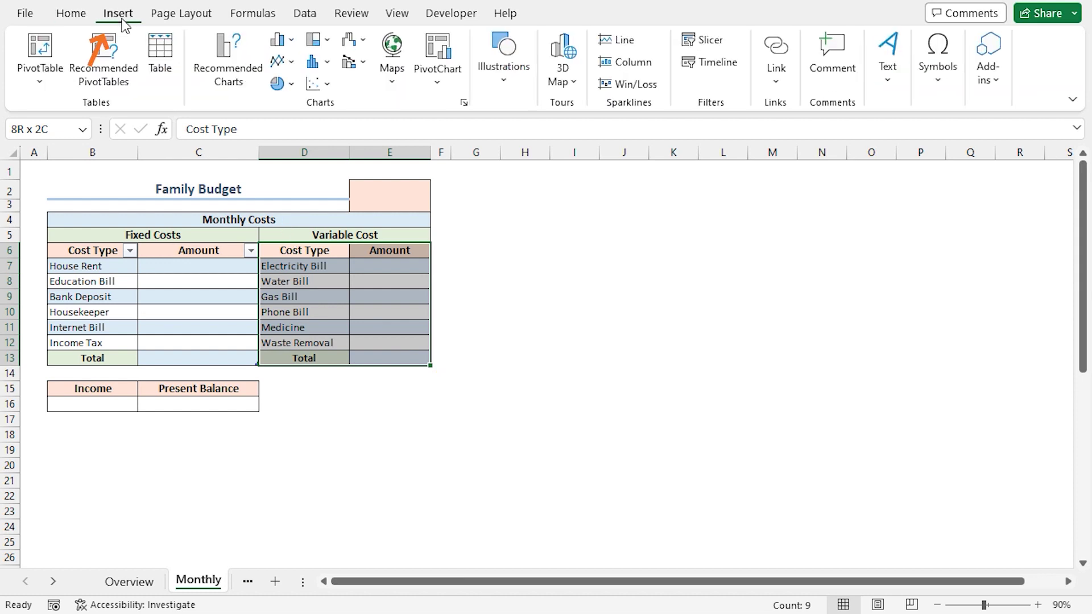
left_click(162, 71)
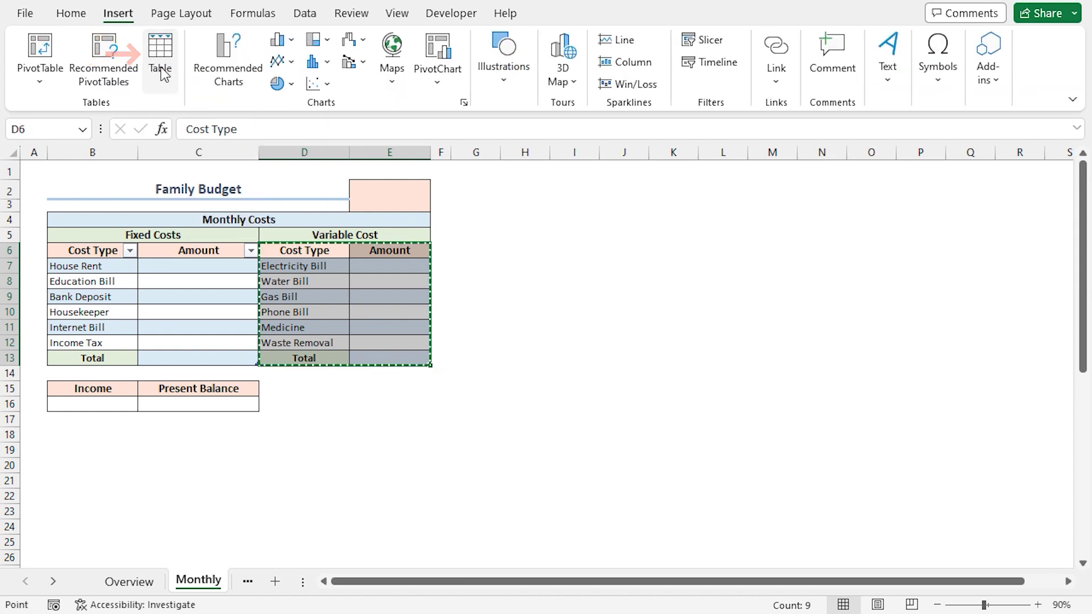
left_click(603, 352)
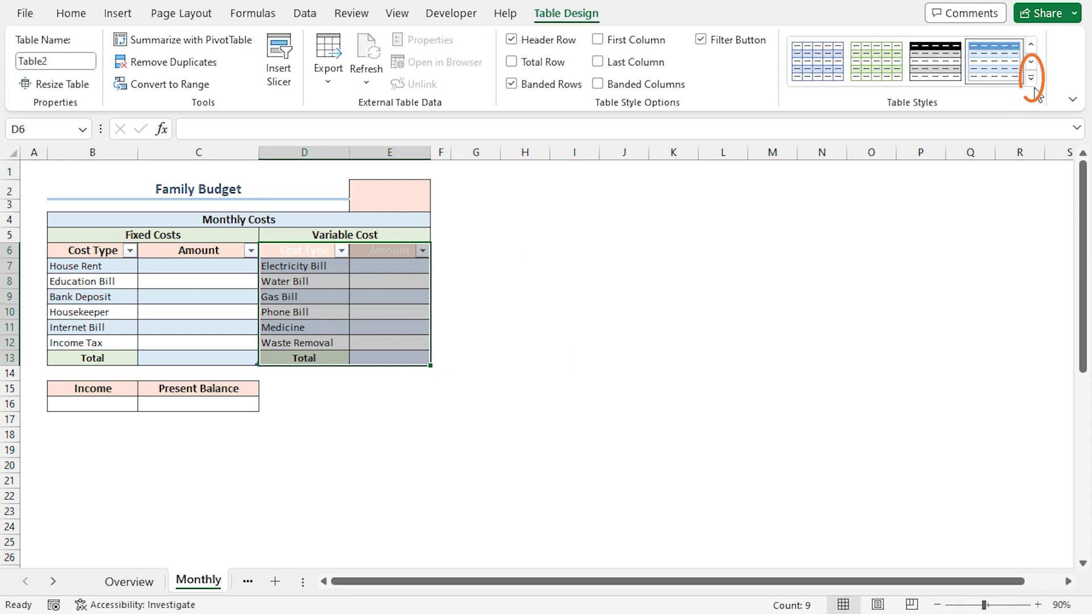
left_click(1030, 78)
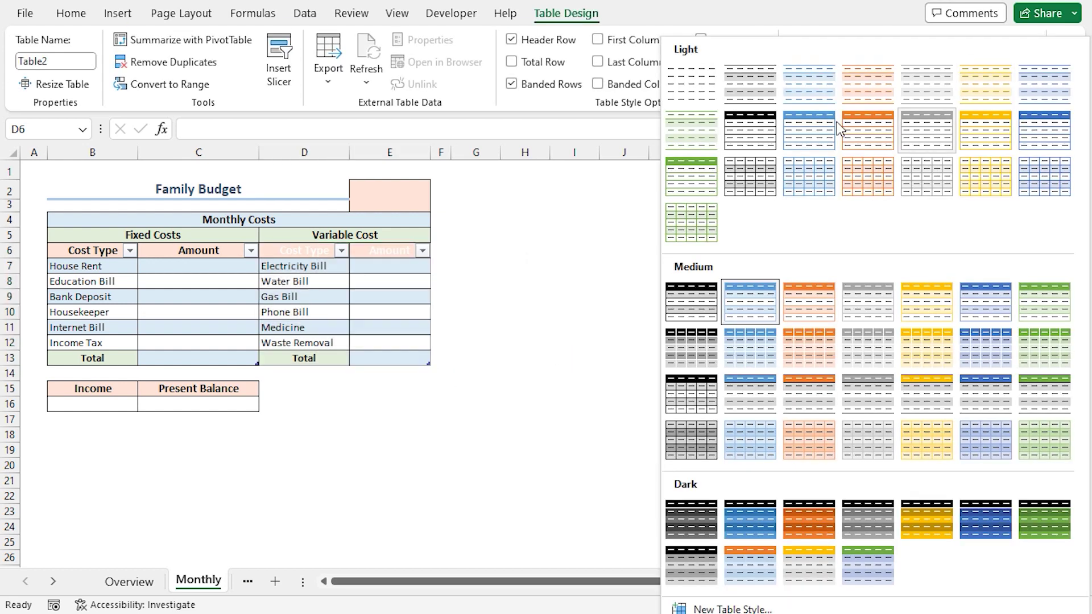
left_click(703, 85)
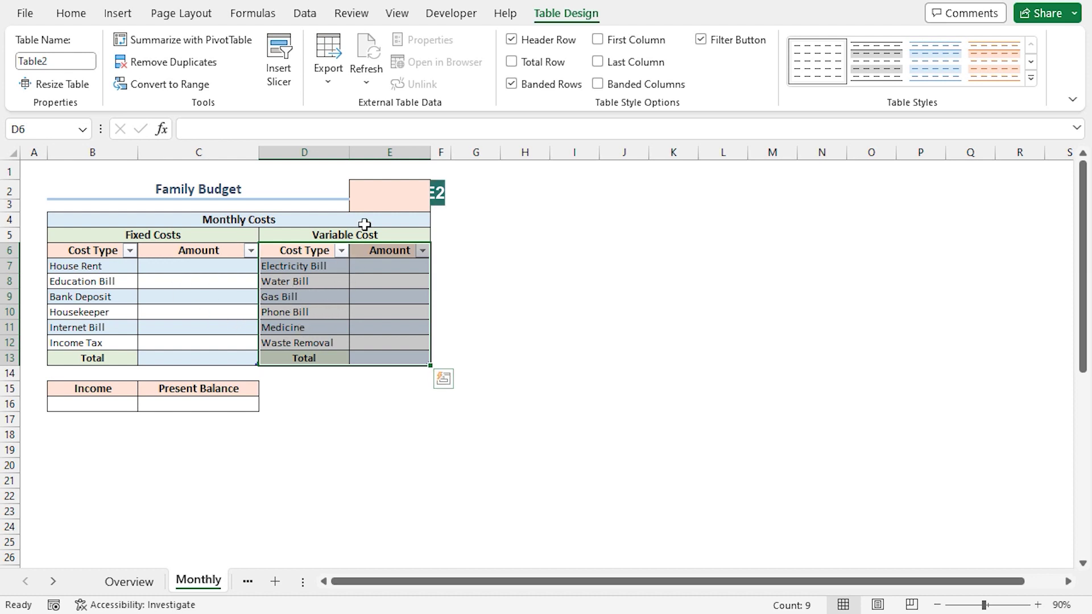
Step: Label E2 'Date -Jan 01' and enter 20000 as the income in B16
left_click(370, 203)
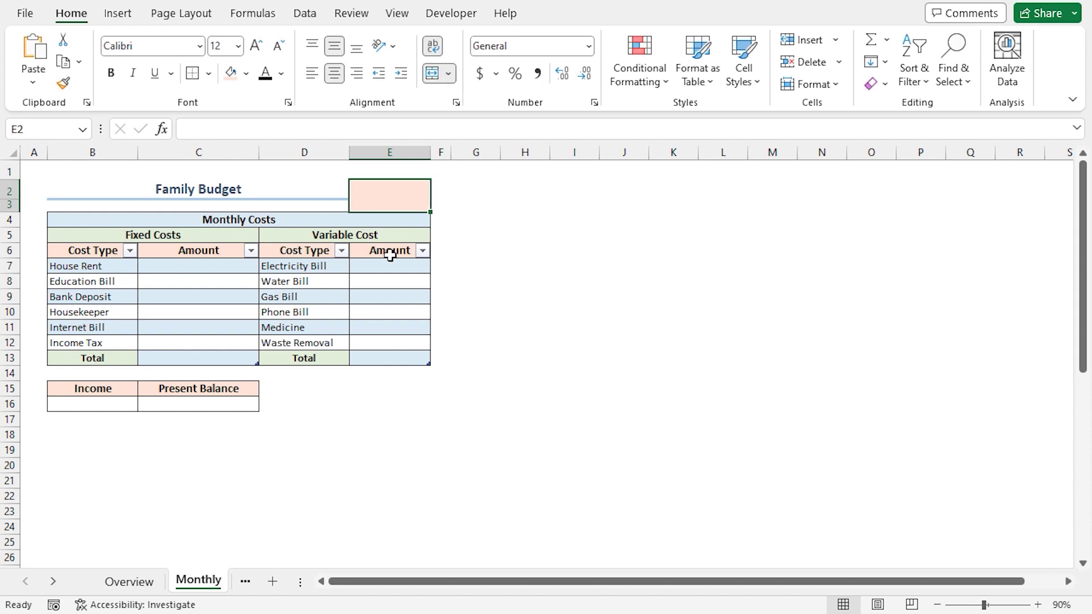
left_click(228, 134)
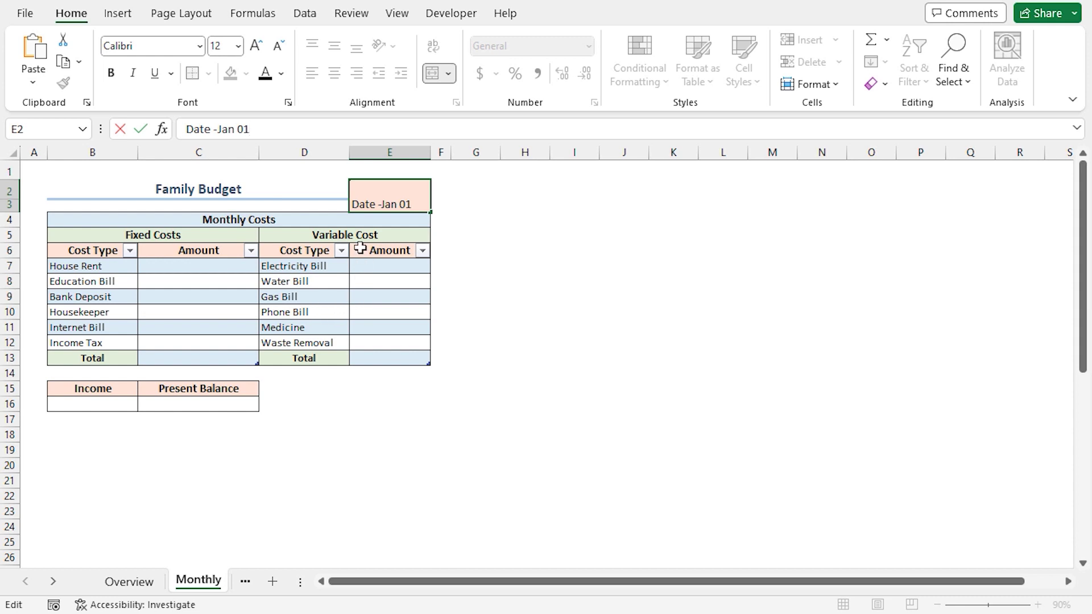
key("Return")
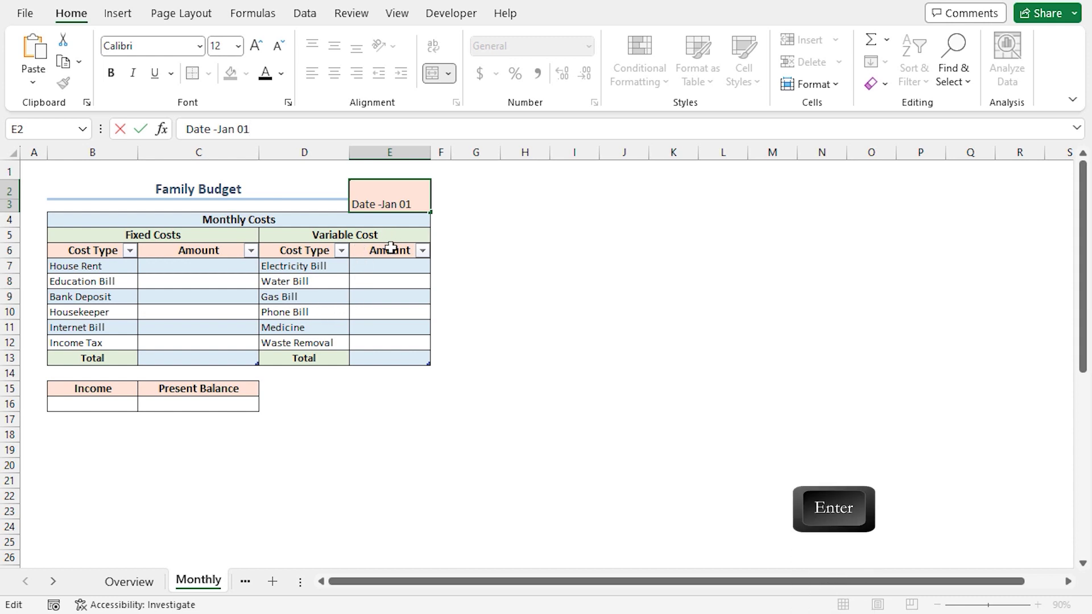
left_click(99, 404)
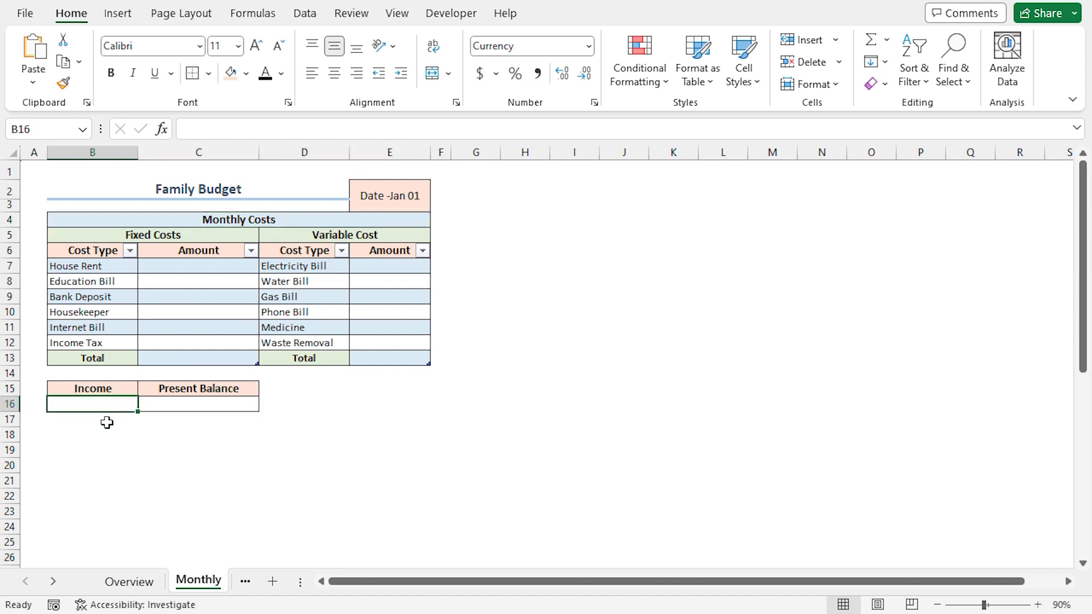
type("20000")
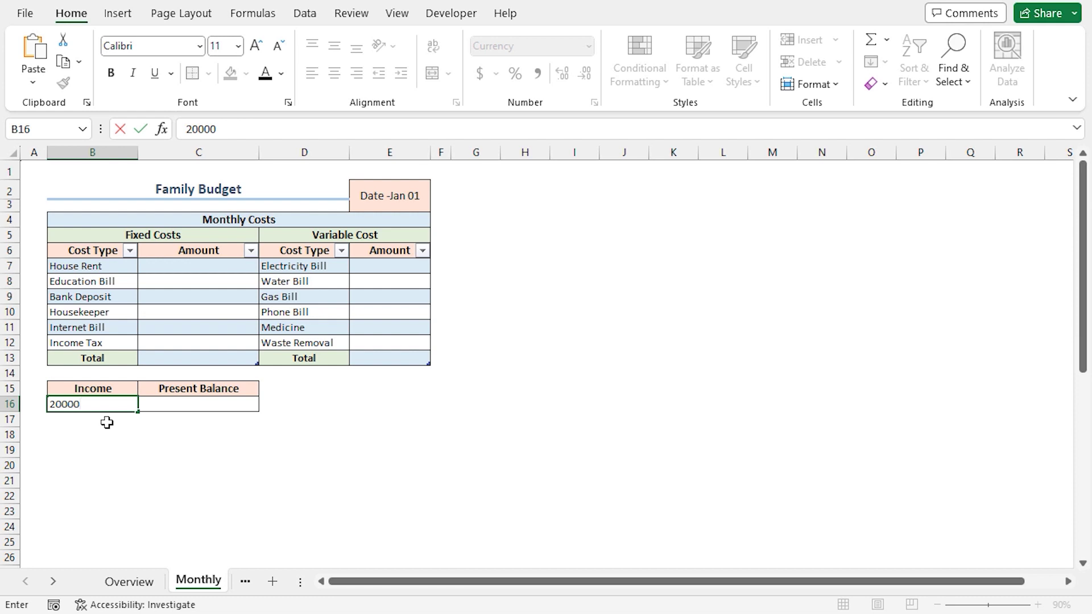
key("Return")
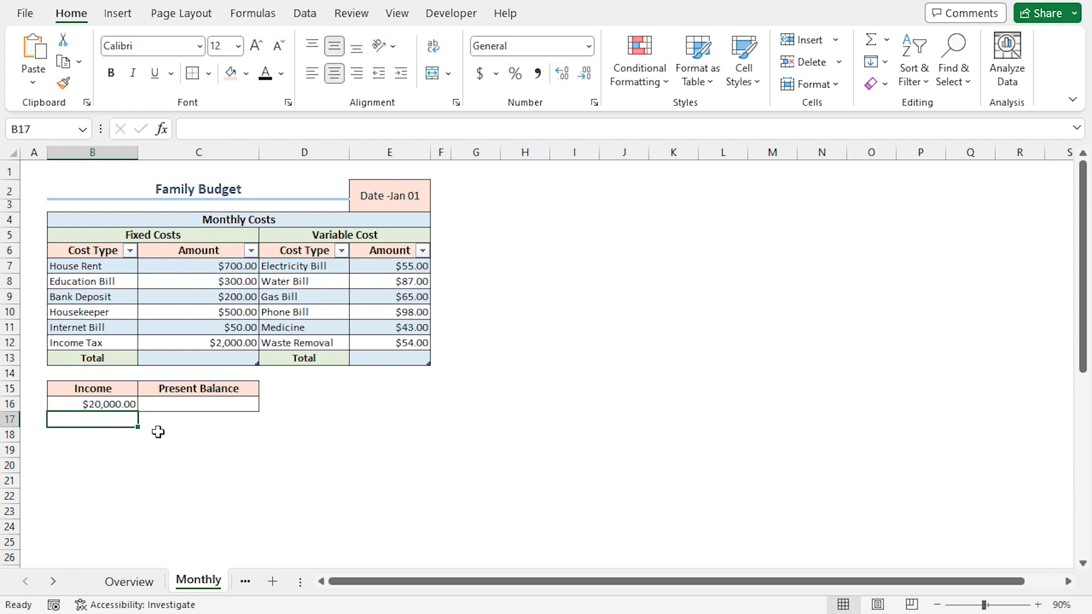
Step: Fill in the fixed cost amounts from House Rent in C7 down to Bank Deposit
left_click(197, 266)
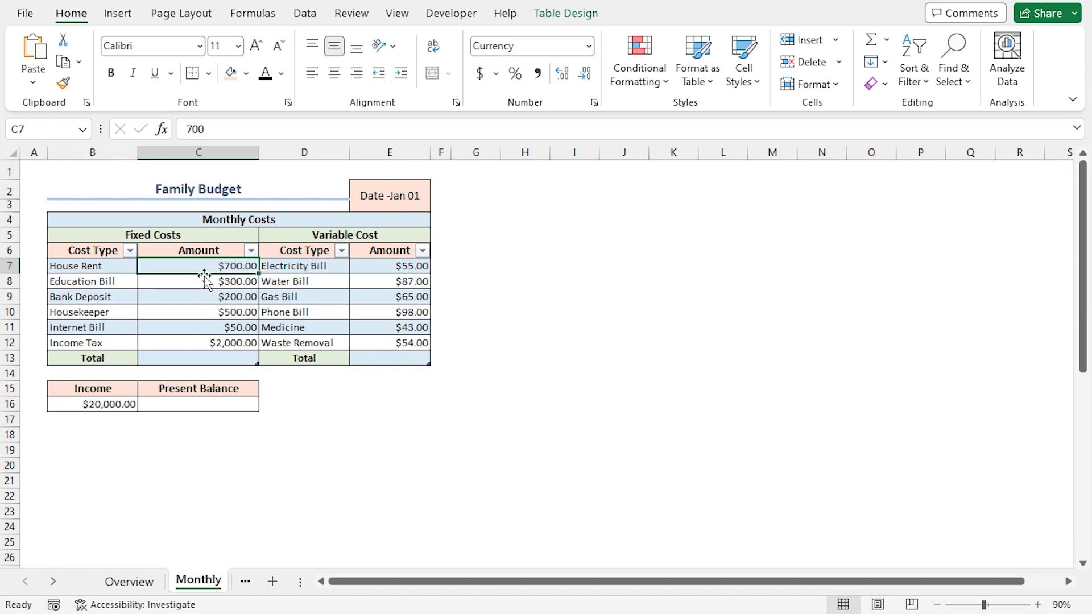
left_click(204, 282)
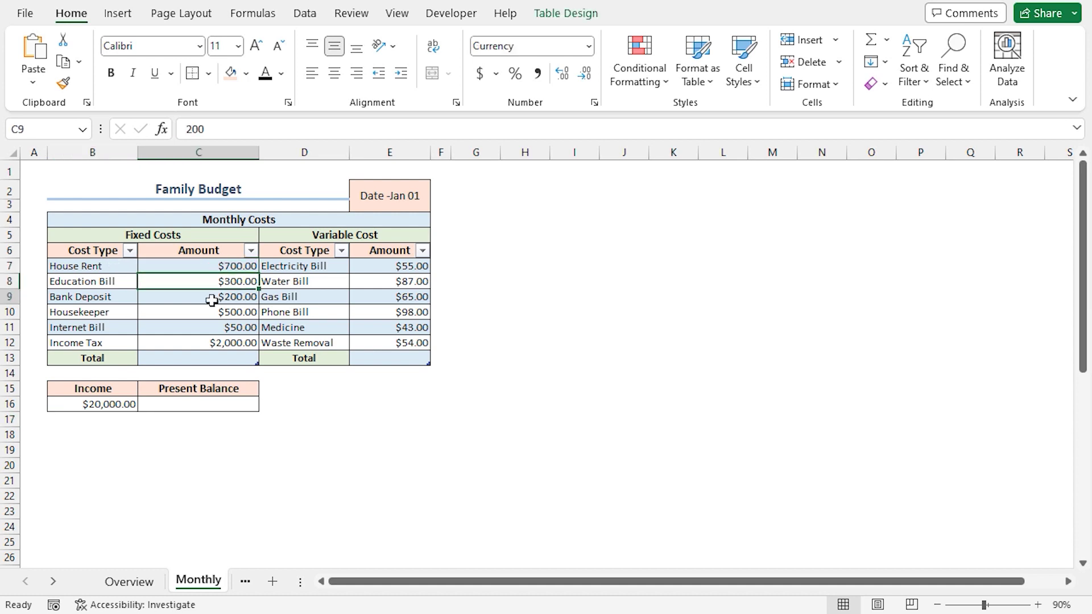
left_click(214, 296)
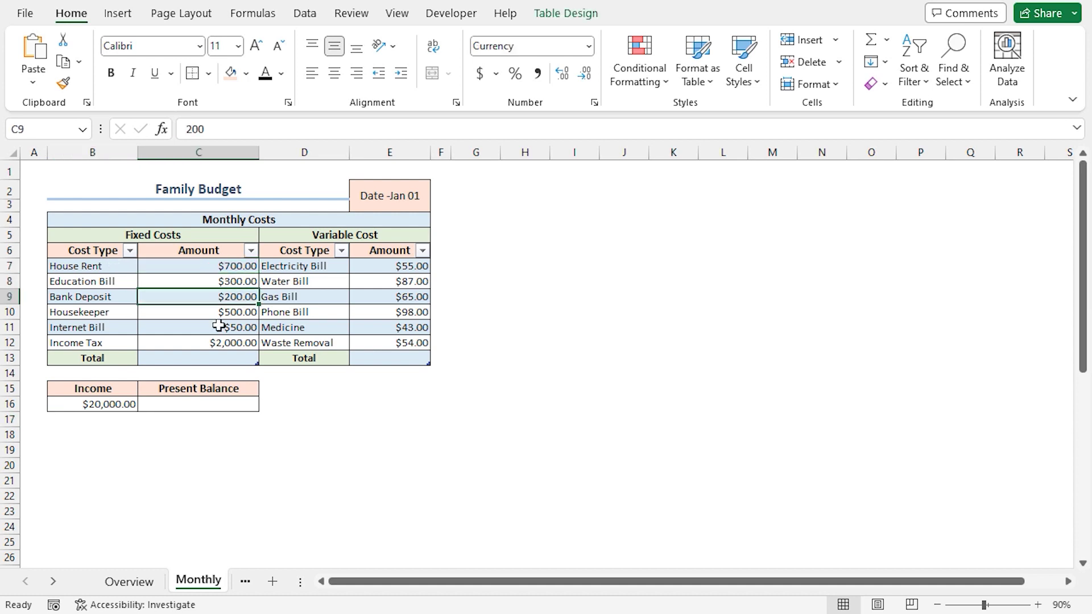
Step: Total the fixed costs in C13 with =SUM(C7:C12), giving $3,750.00
left_click(212, 356)
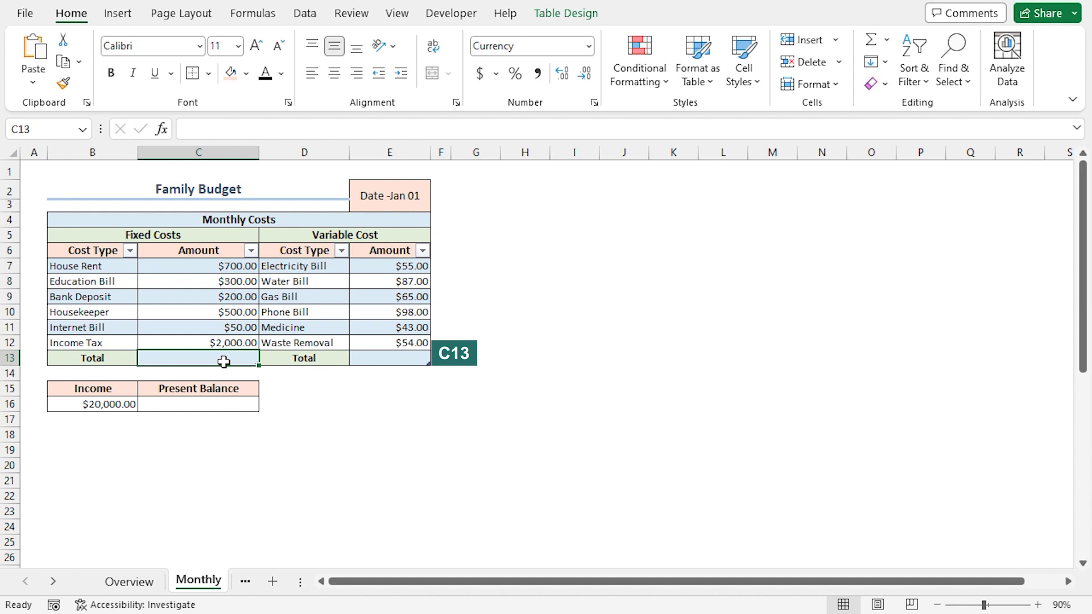
type("=sum")
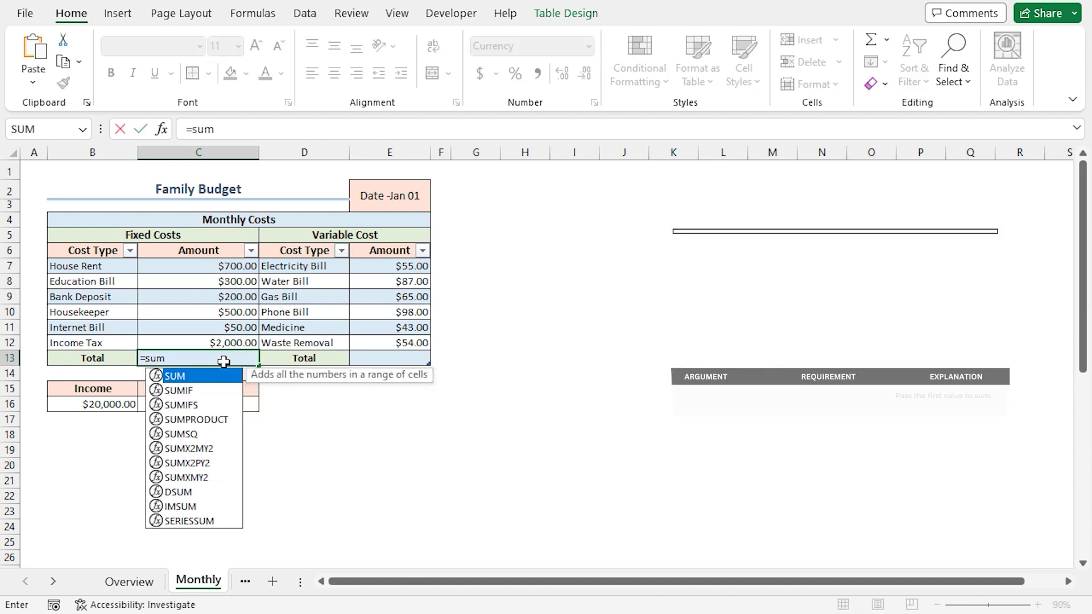
key("Tab")
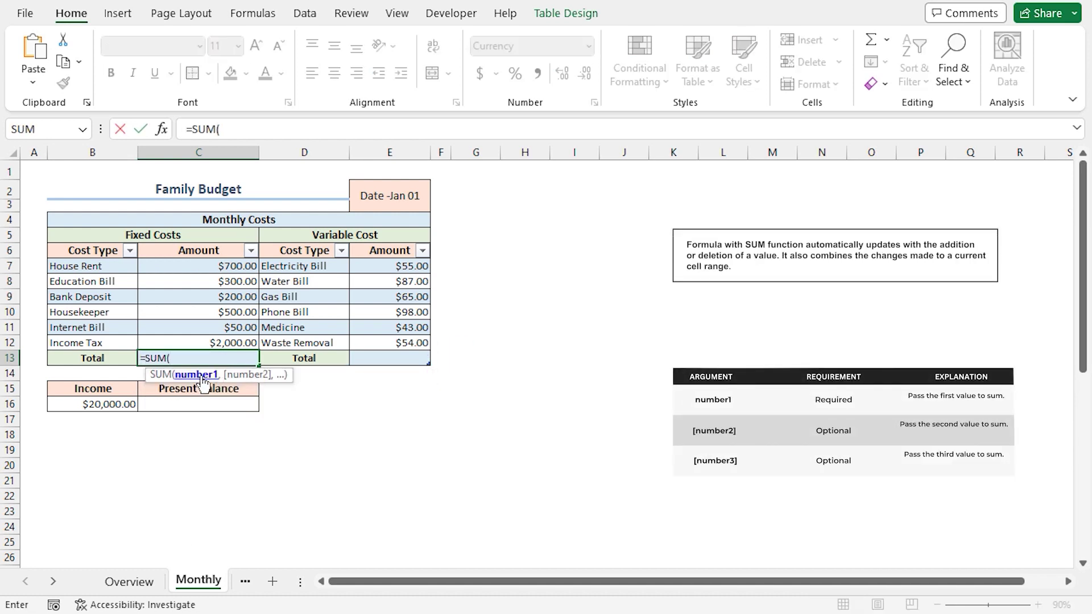
left_click_drag(207, 266, 207, 339)
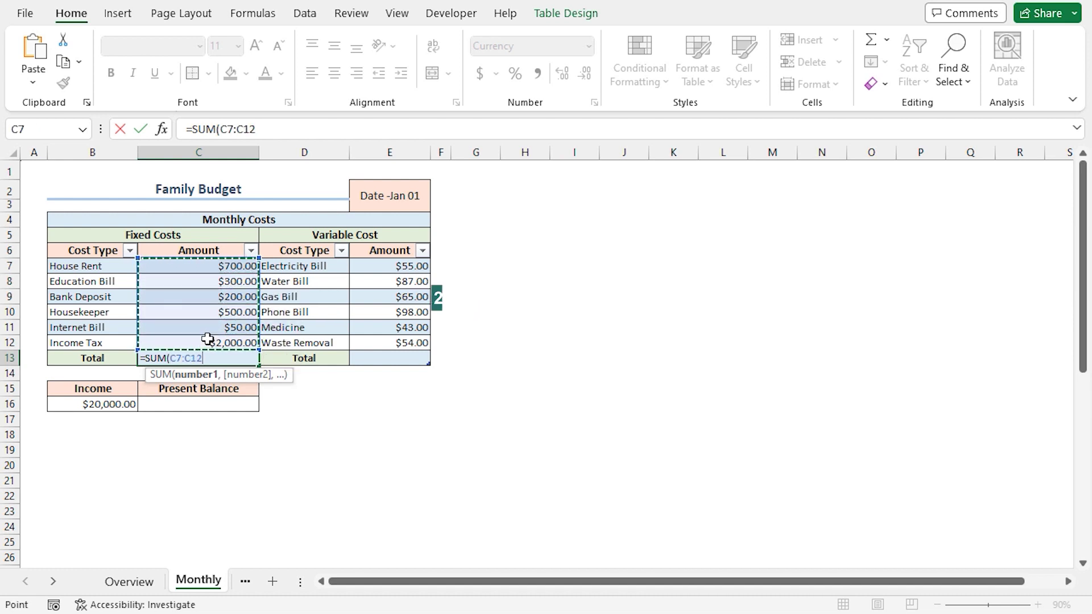
type(")")
key("Return")
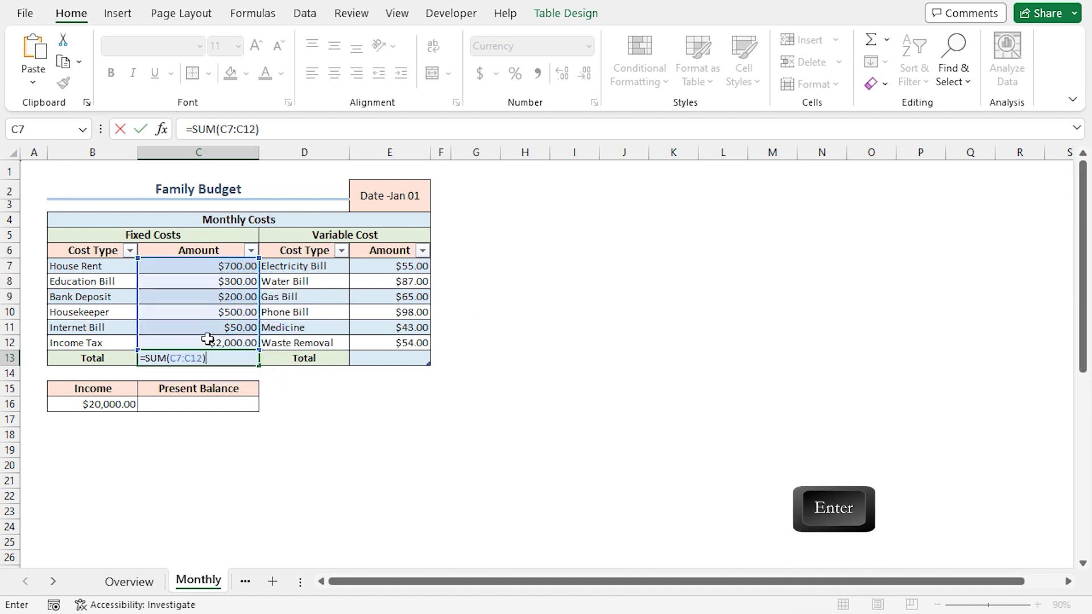
left_click(213, 359)
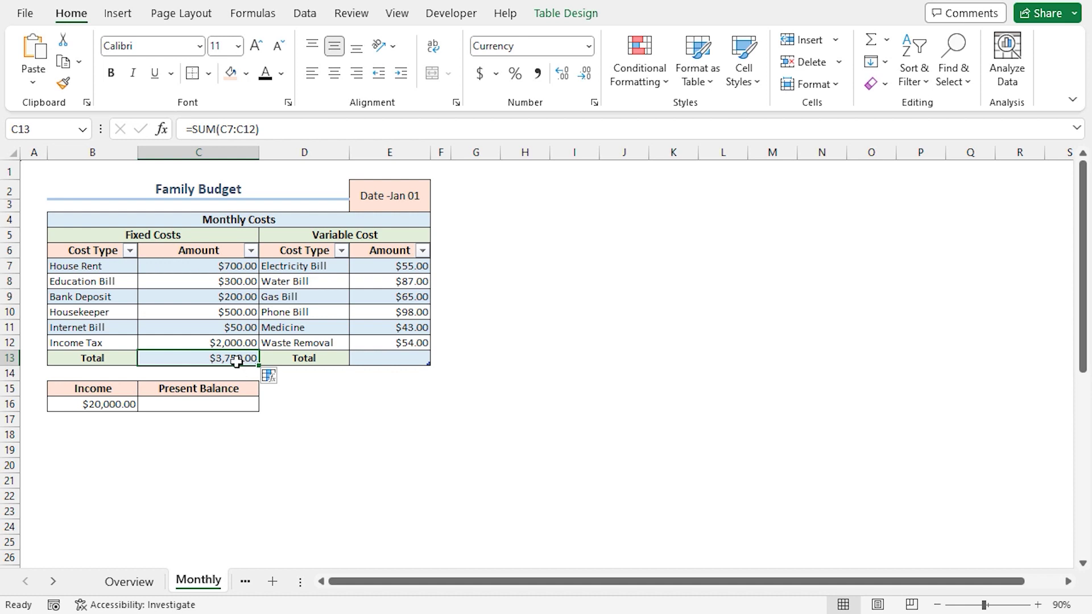
Step: Total the variable costs in E13 with =SUM(E7:E12), giving $402.00
left_click(370, 357)
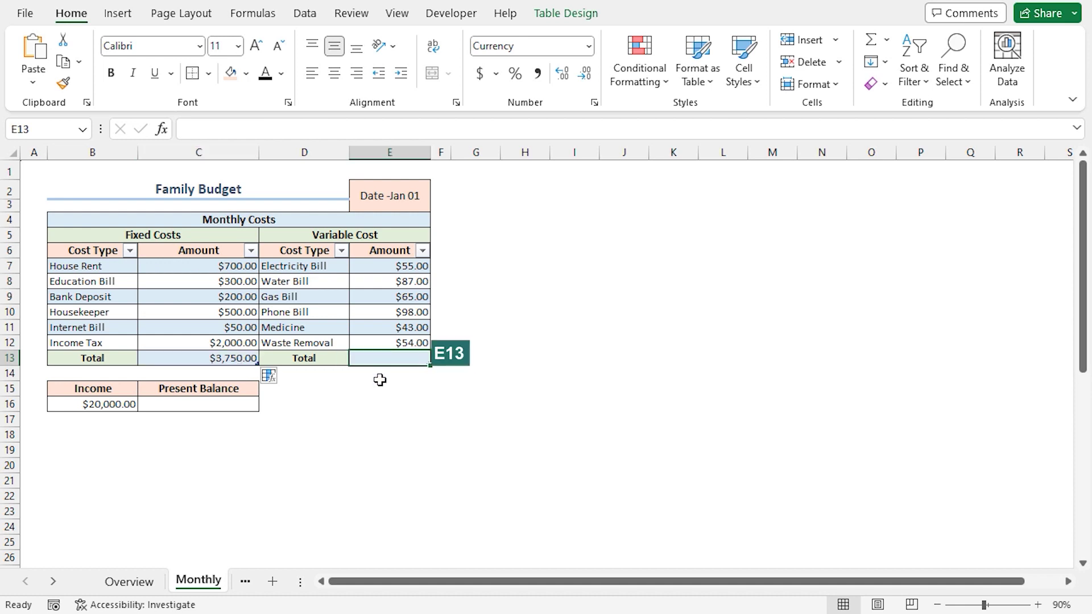
type("=SUM(")
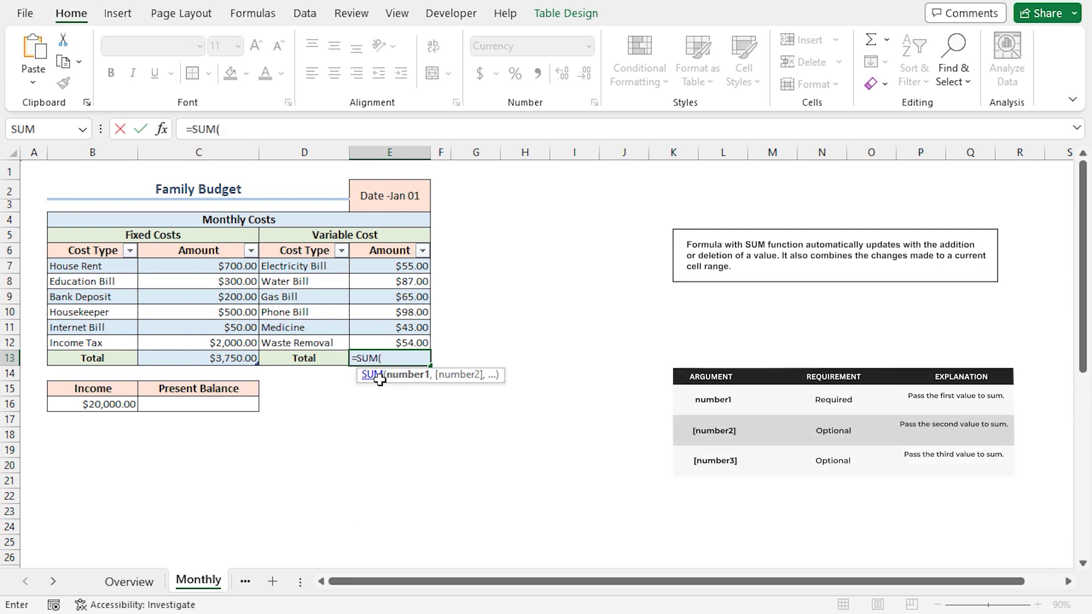
left_click_drag(391, 269, 395, 337)
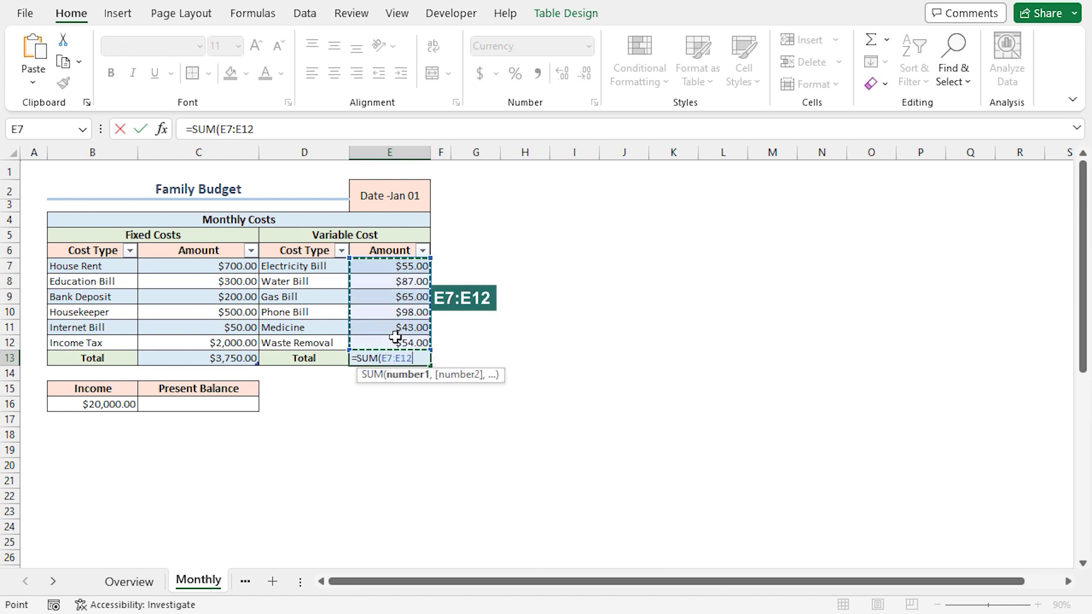
type(")")
key("Return")
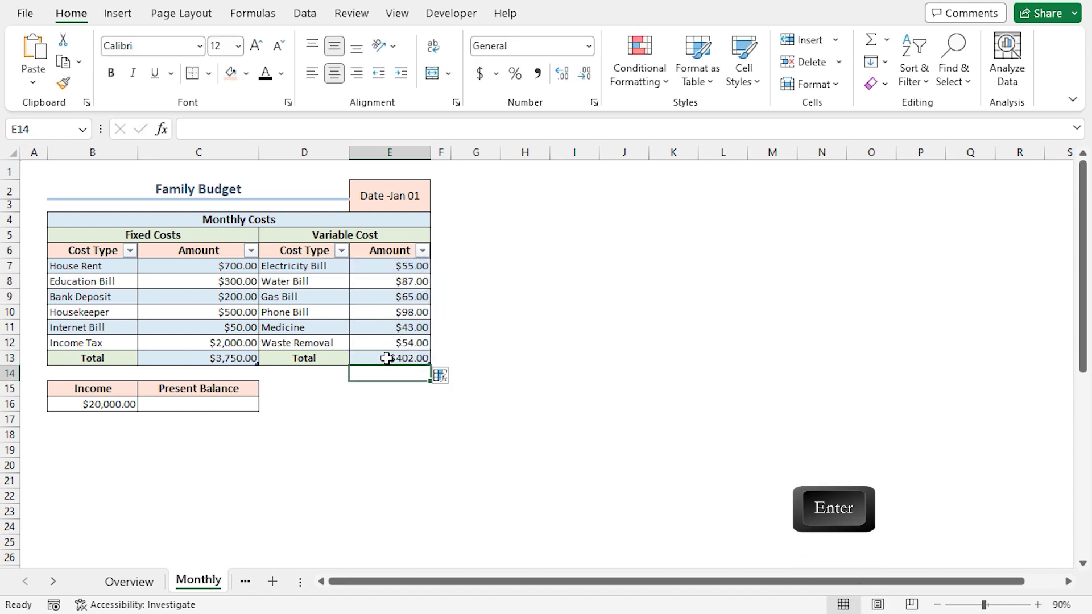
left_click(386, 358)
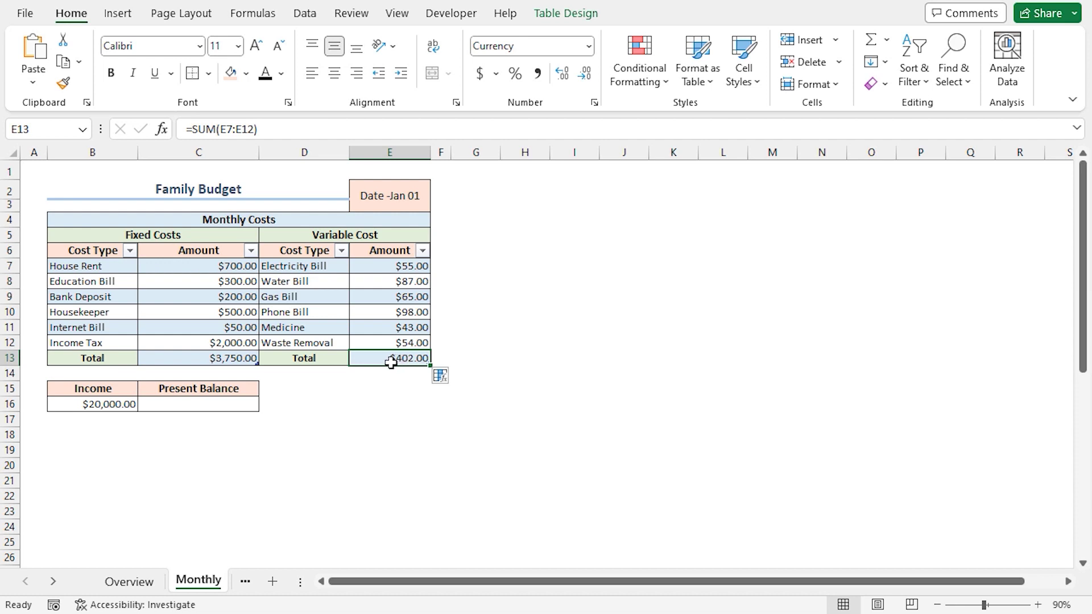
Step: Enter =B16-C13-E13 in C16 so Present Balance shows $15,848.00
left_click(202, 405)
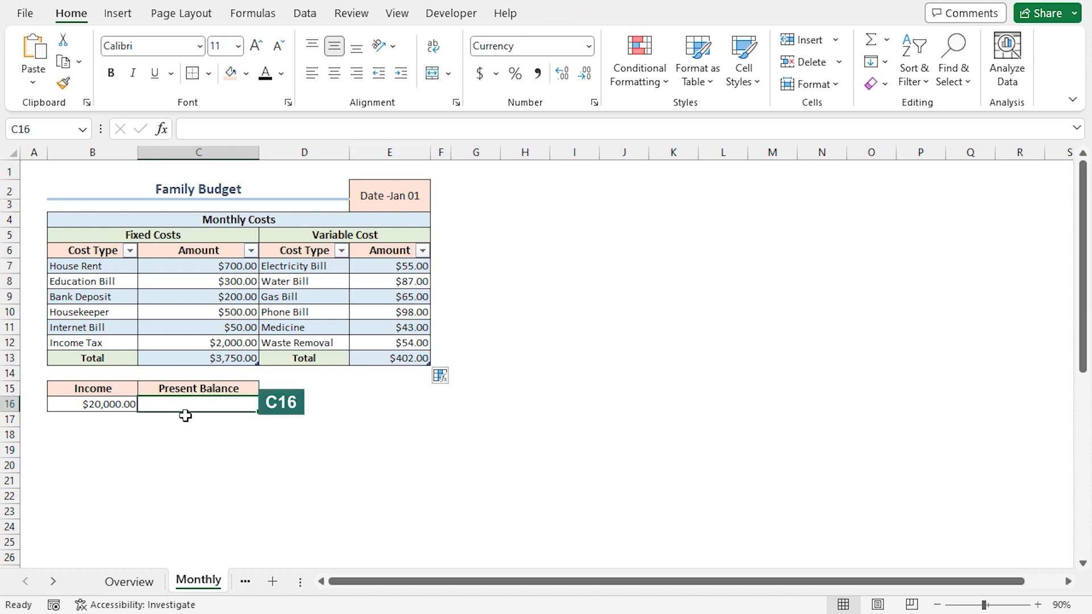
type("=")
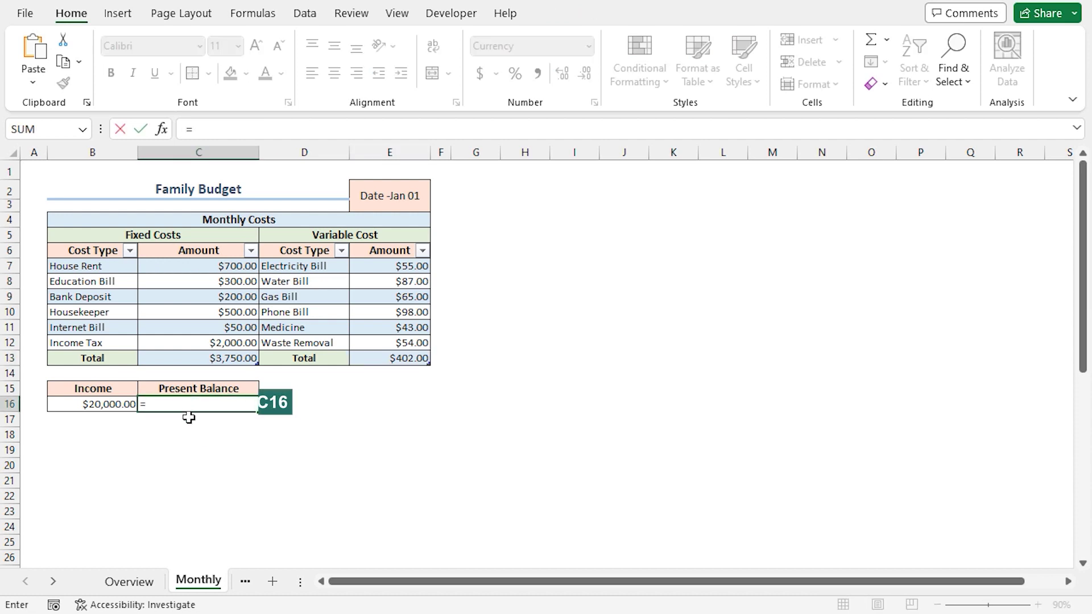
left_click(96, 405)
type("-")
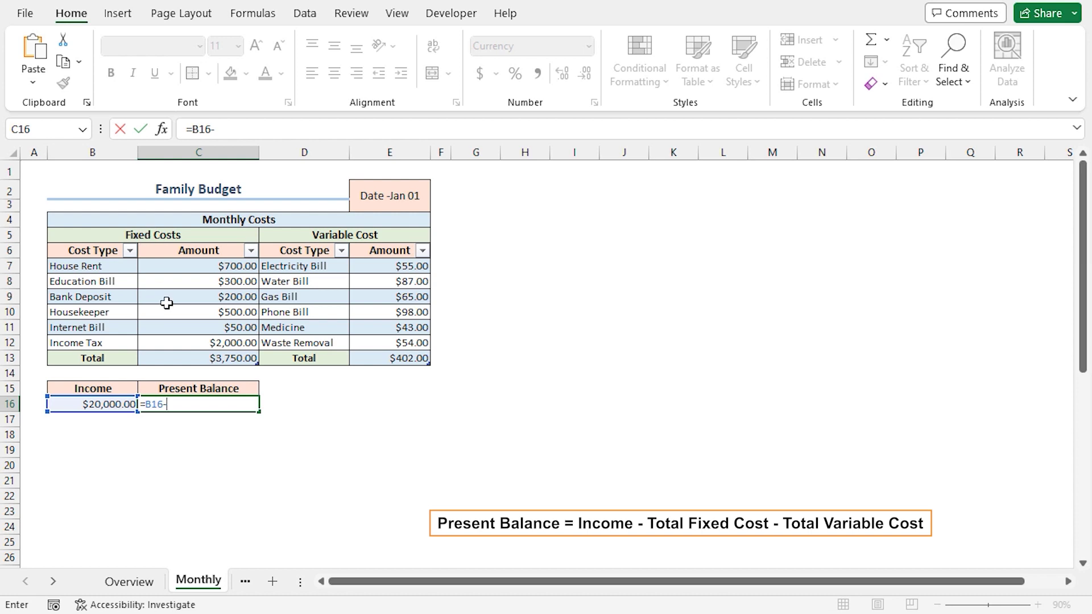
left_click(205, 360)
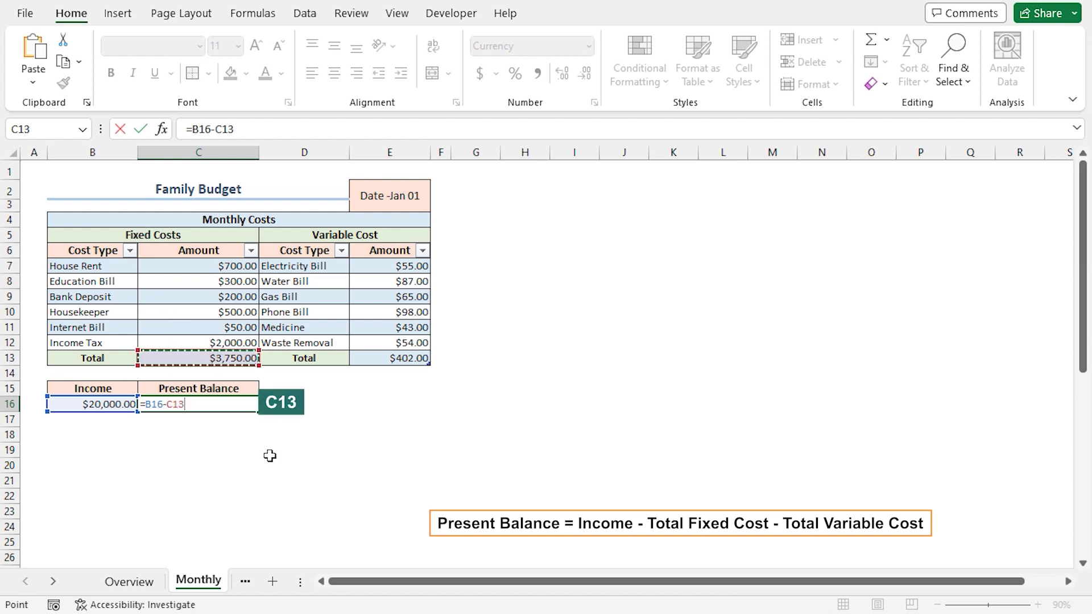
type("-")
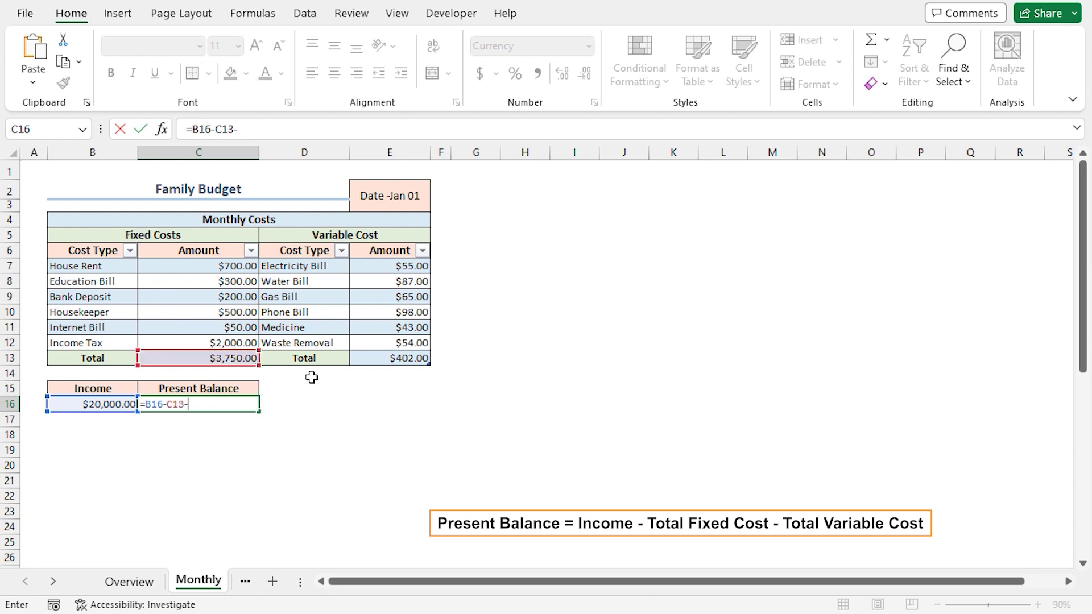
left_click(405, 357)
key("Return")
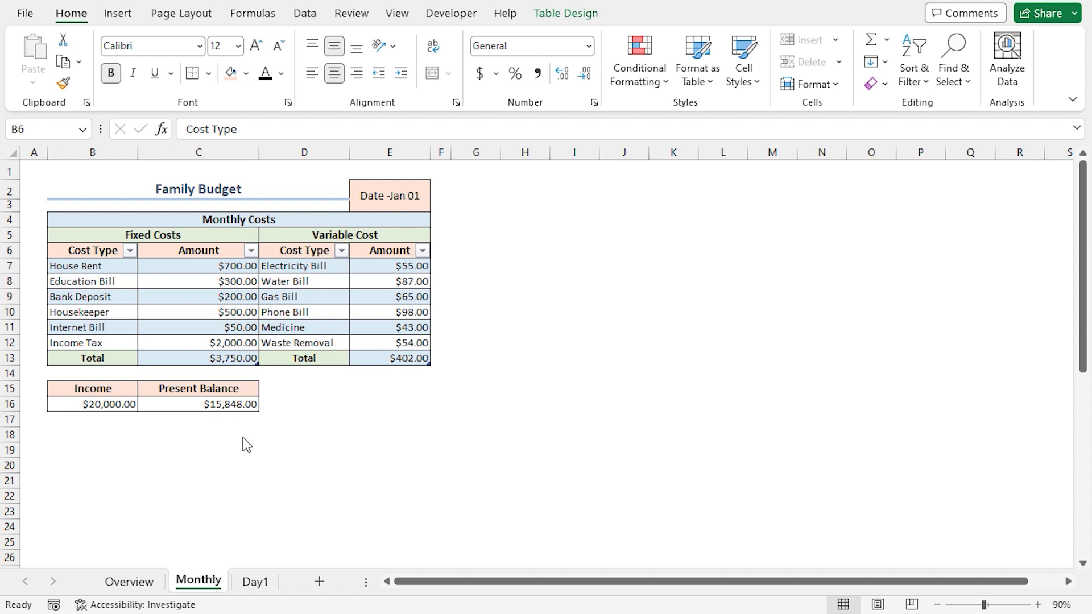
Step: Go to the Day1 sheet and look over its Casual and Occasional sections
left_click(255, 581)
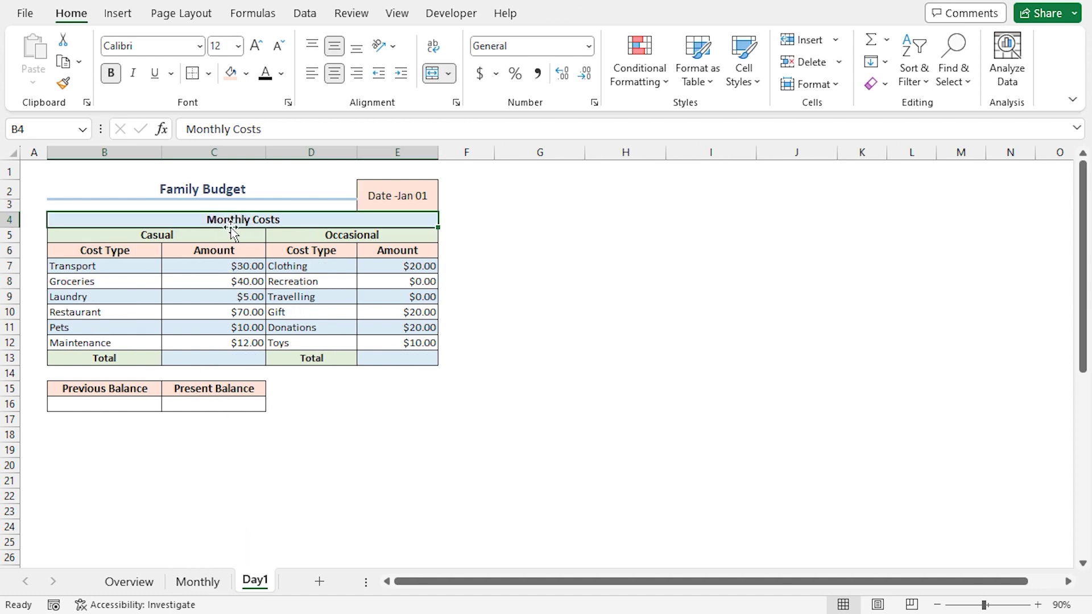
left_click(181, 235)
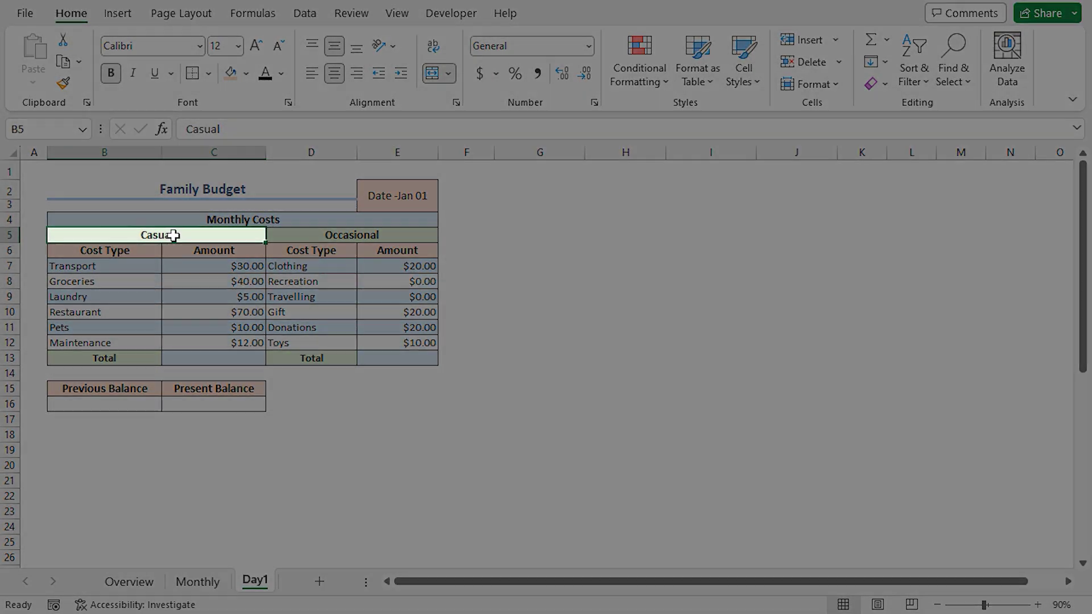
left_click(335, 238)
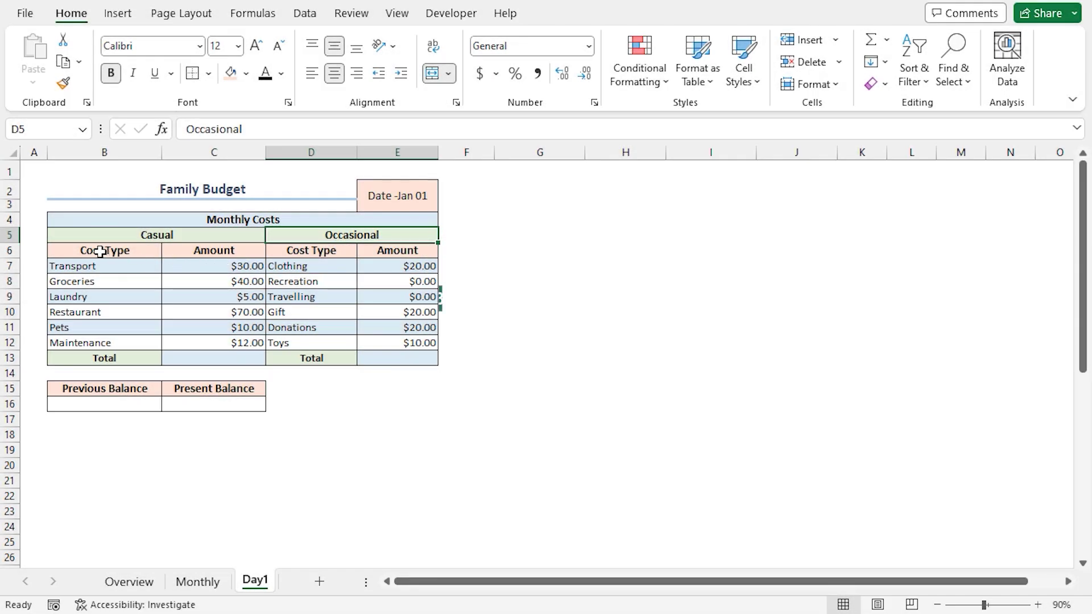
Step: Convert the Casual range B6:C13 into Table6 with headers and table style None
left_click(95, 251)
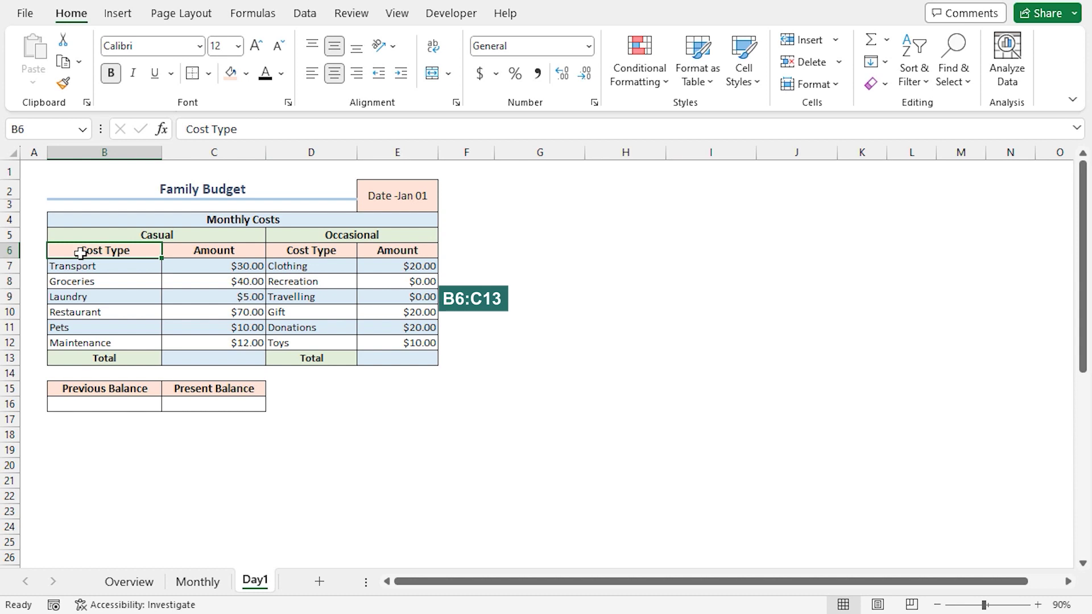
left_click(229, 358, "shift")
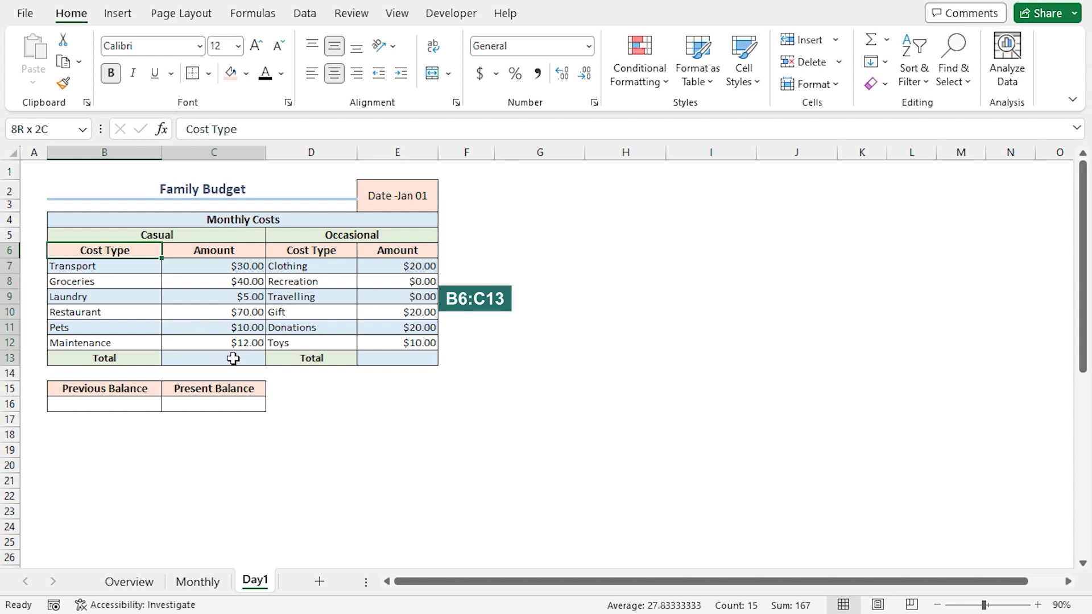
left_click(119, 14)
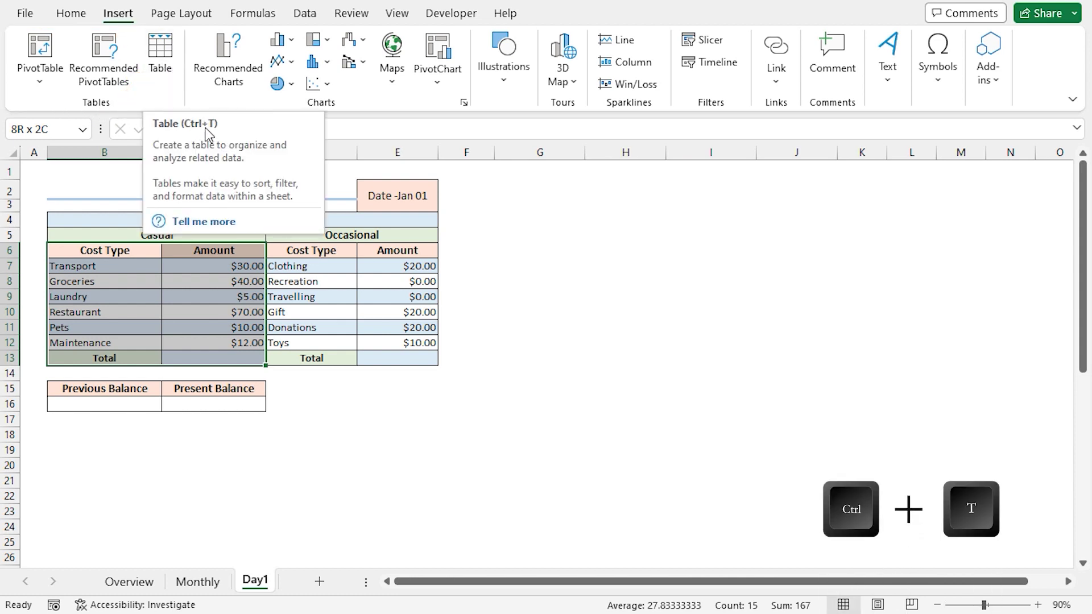
key("ctrl+t")
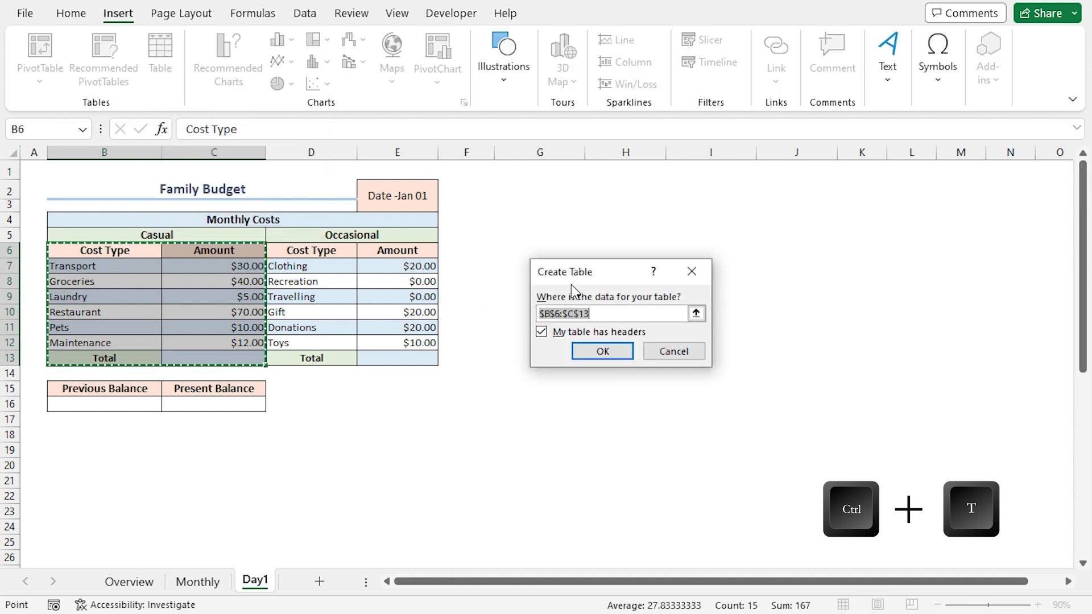
left_click_drag(571, 285, 526, 280)
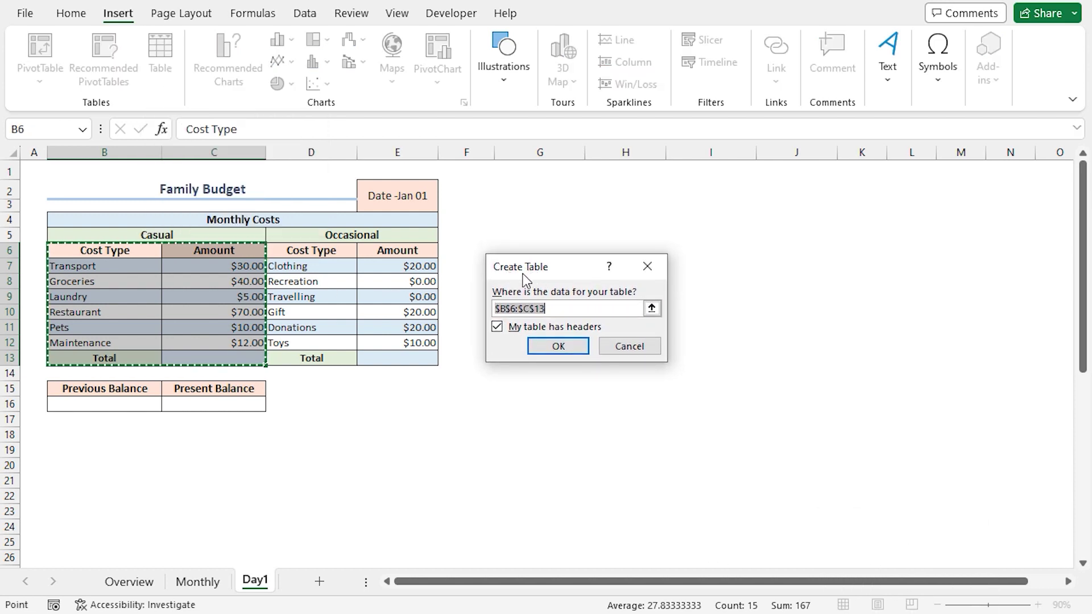
left_click(540, 349)
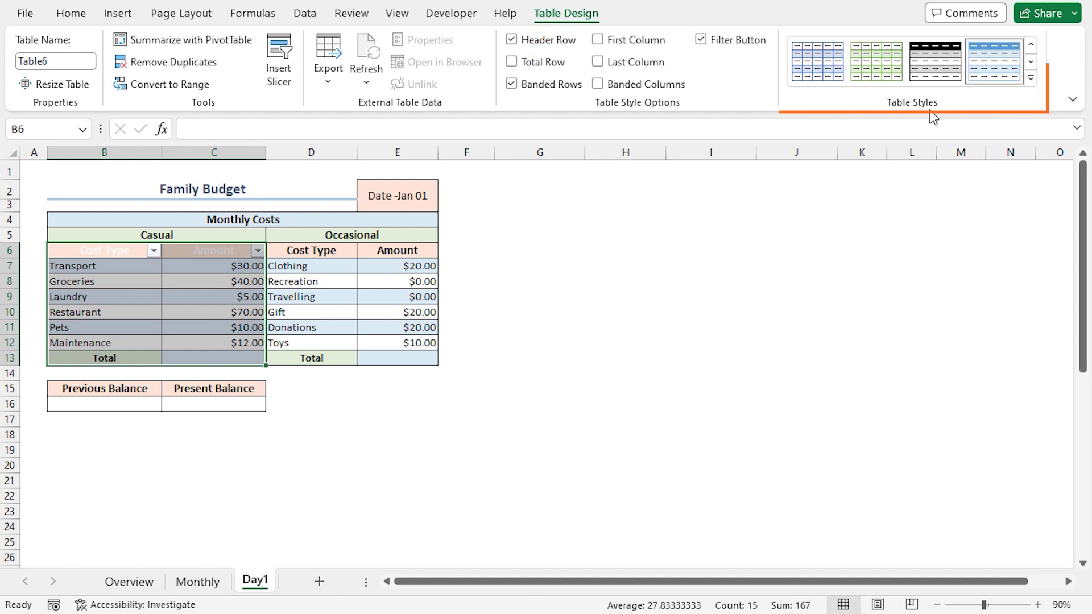
left_click(1031, 85)
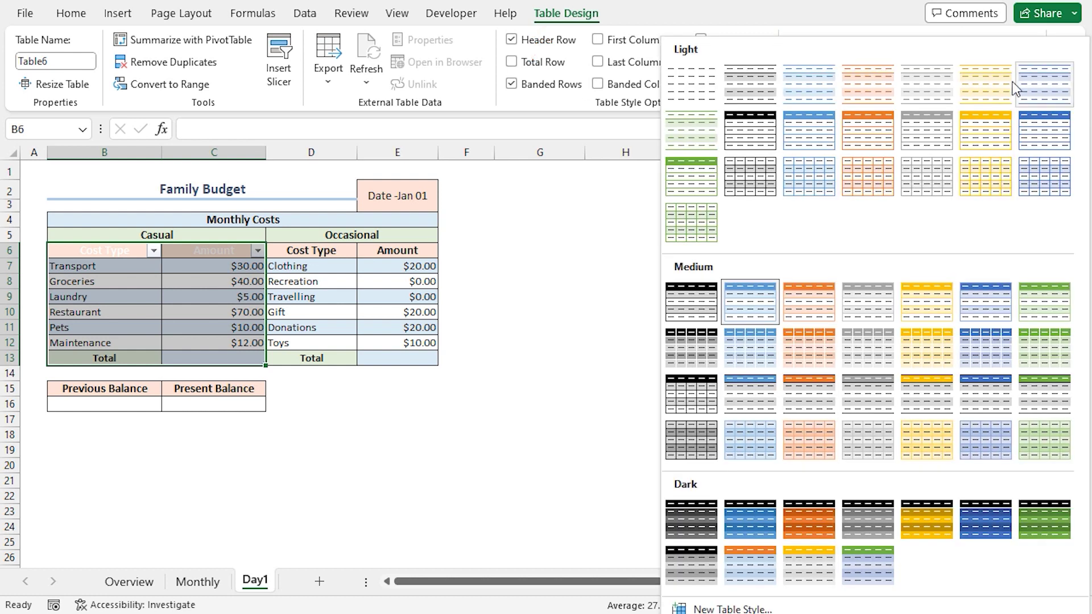
left_click(695, 94)
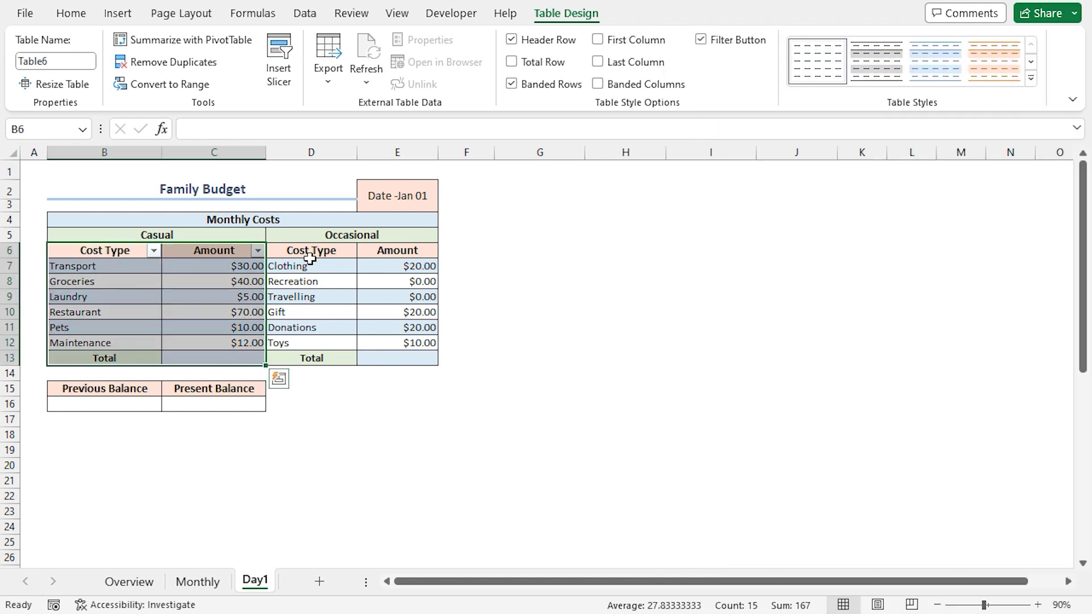
Step: Make the Occasional range D6:E13 into Table7 with headers and table style None
left_click(291, 250)
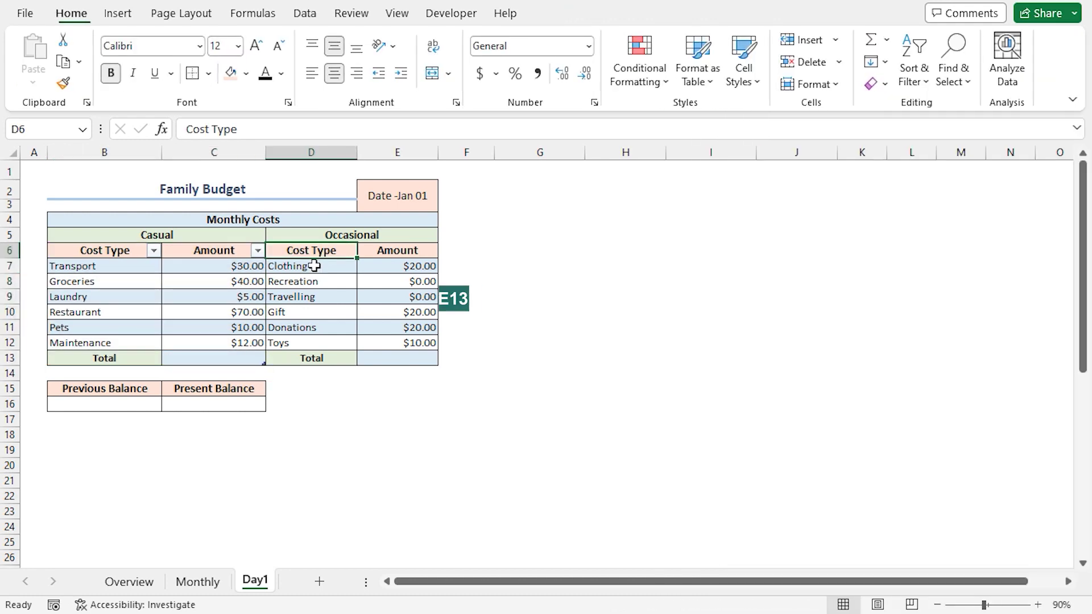
left_click_drag(403, 364, 401, 360)
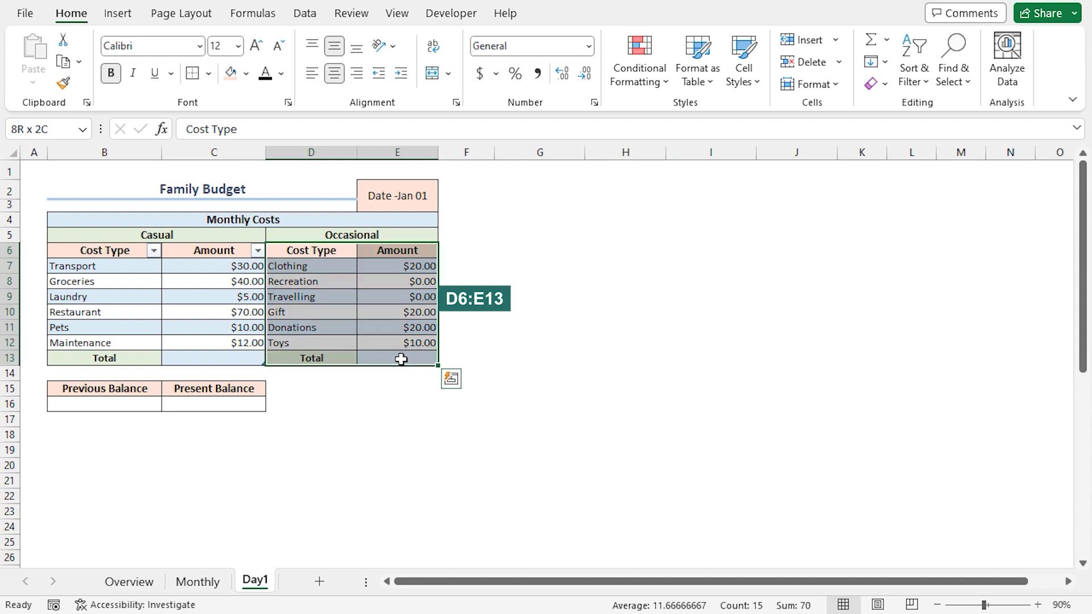
key("ctrl+t")
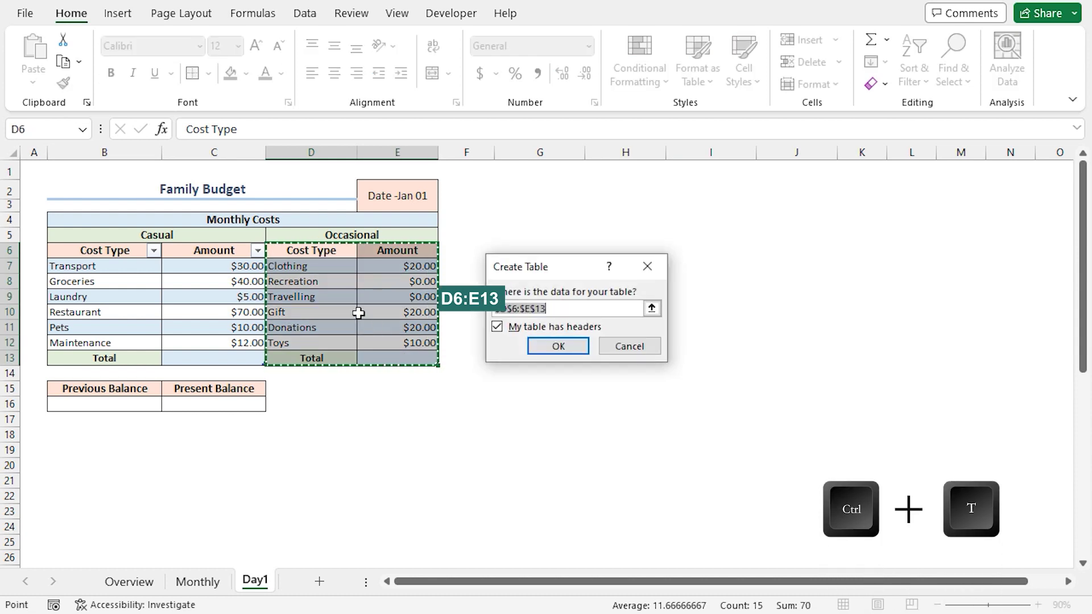
left_click(546, 349)
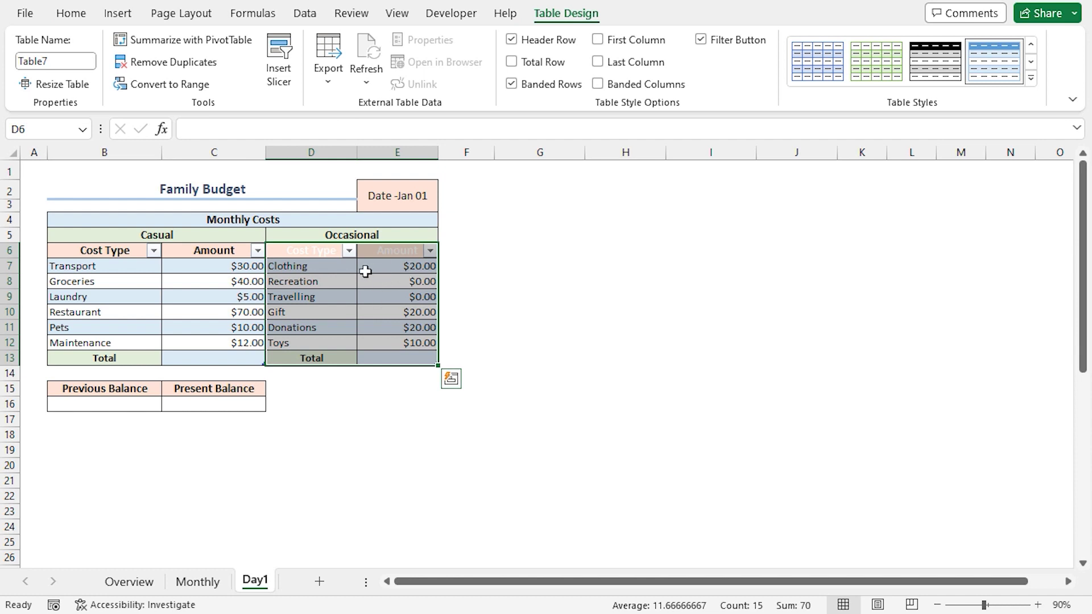
left_click(1030, 83)
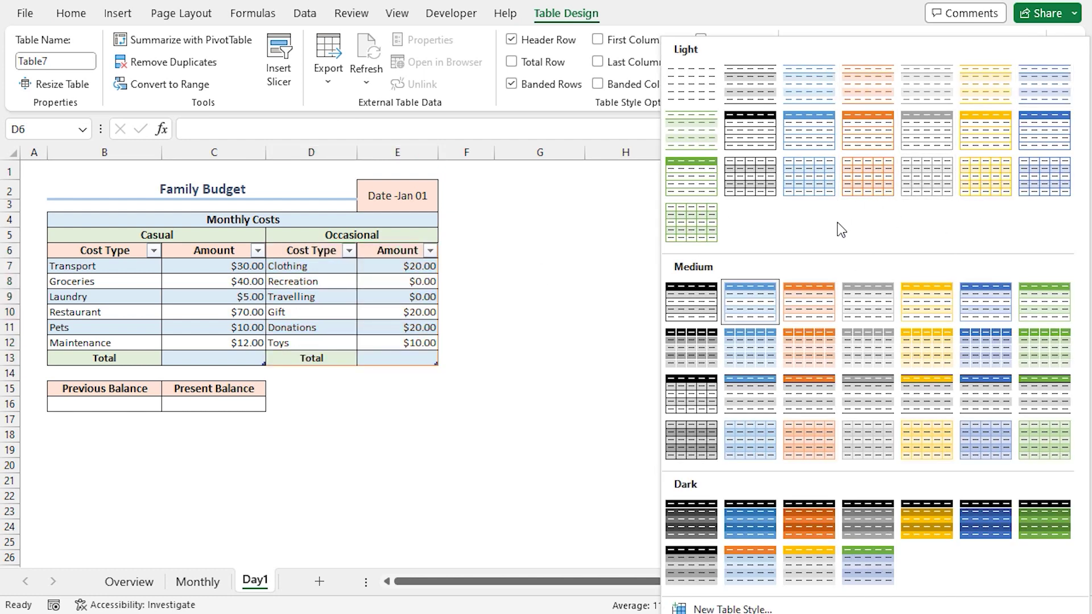
left_click(705, 98)
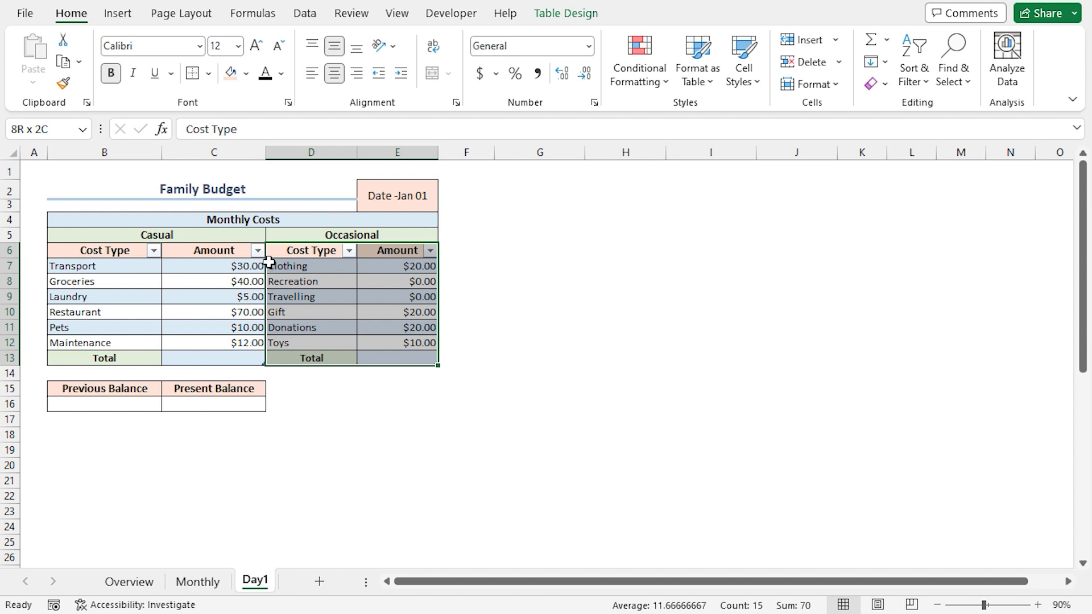
Step: Total the Casual costs in C13 with =SUM(C7:C12), showing $167.00
left_click(226, 356)
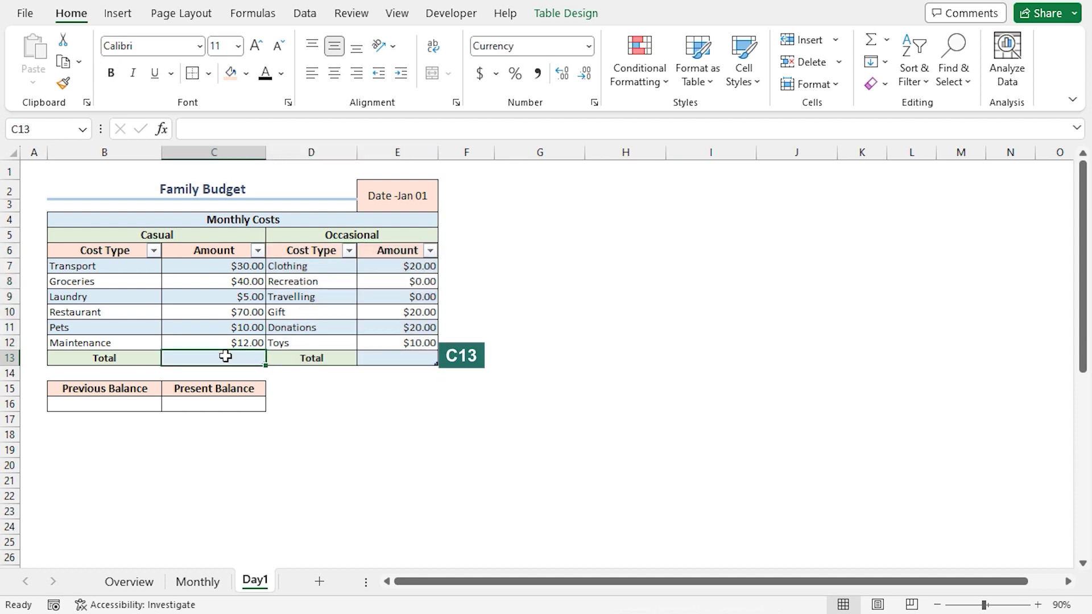
type("=SUM(")
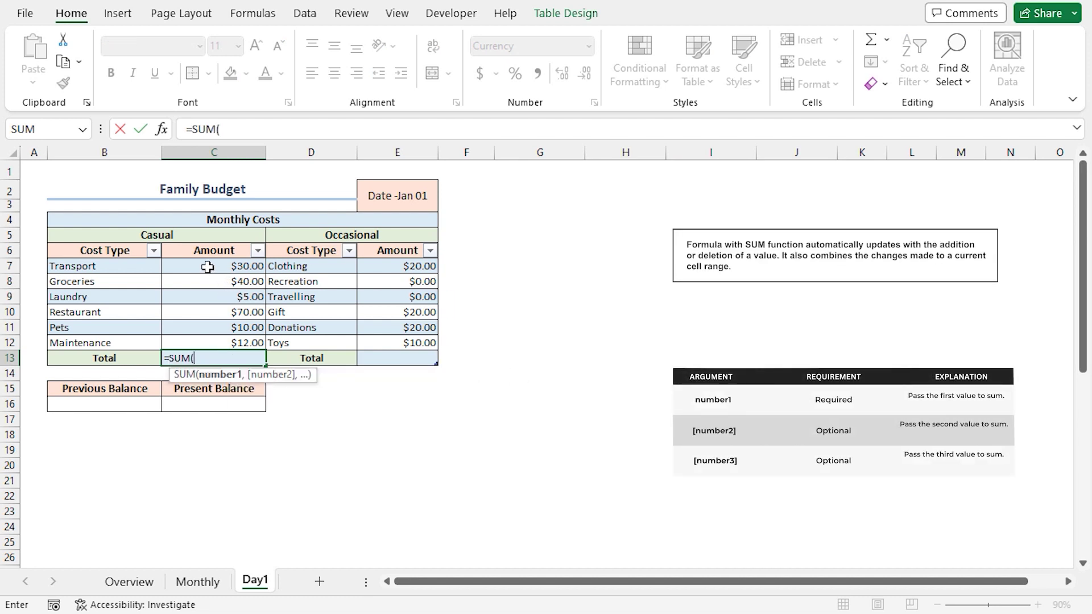
left_click_drag(207, 267, 212, 337)
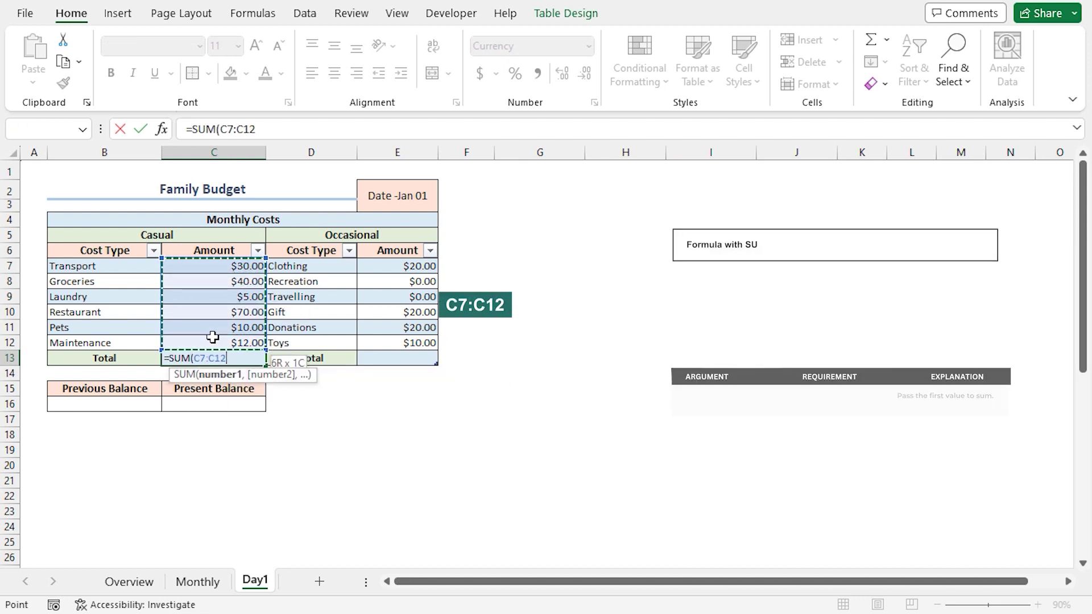
type(")")
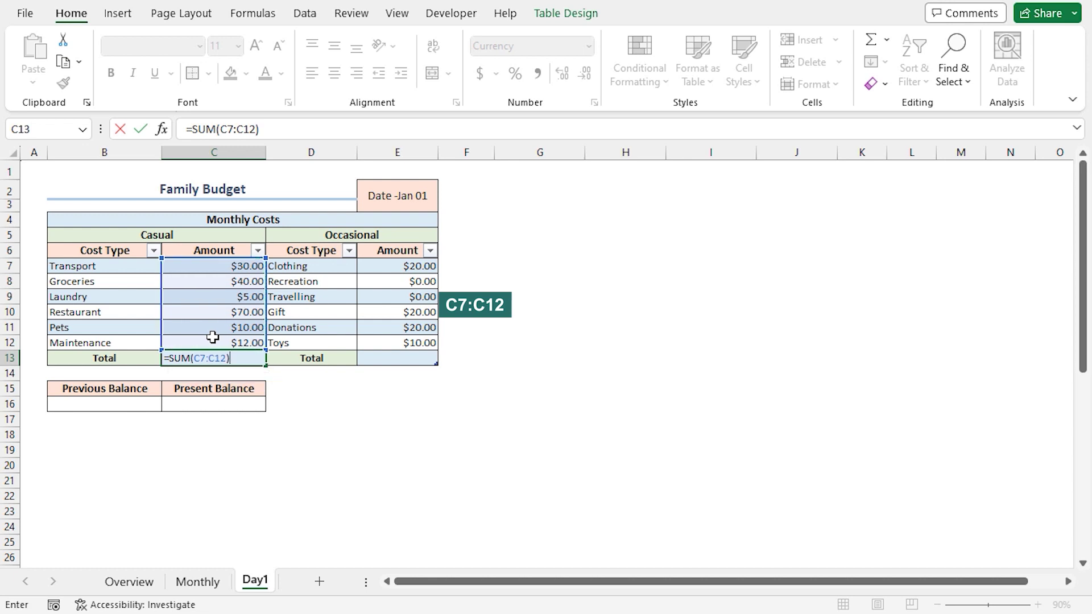
key("Return")
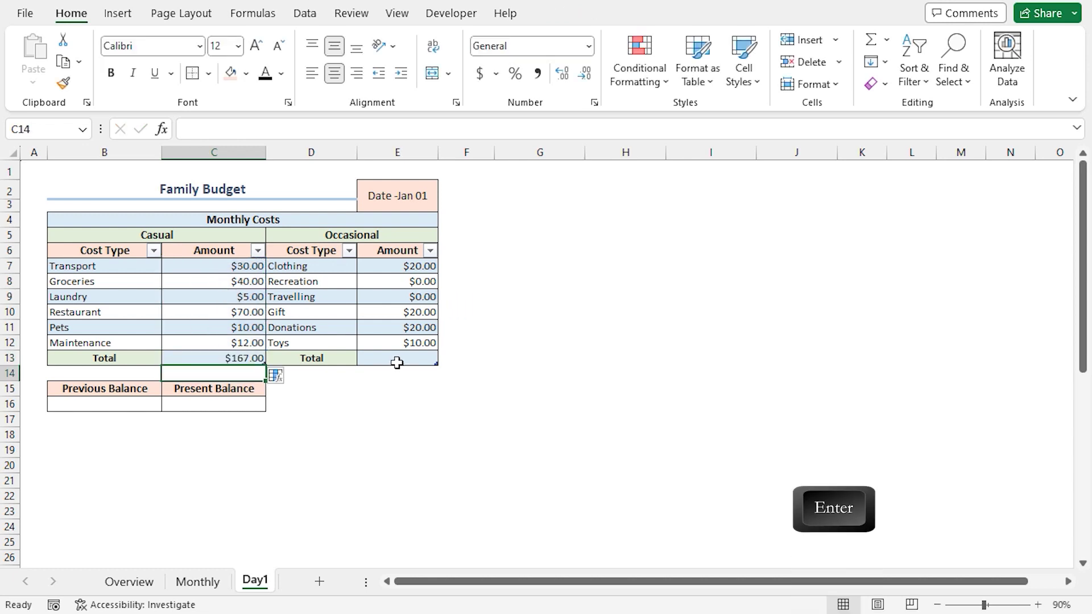
Step: Total the Occasional costs in E13 with =SUM(E7:E12), showing $70.00
left_click(394, 359)
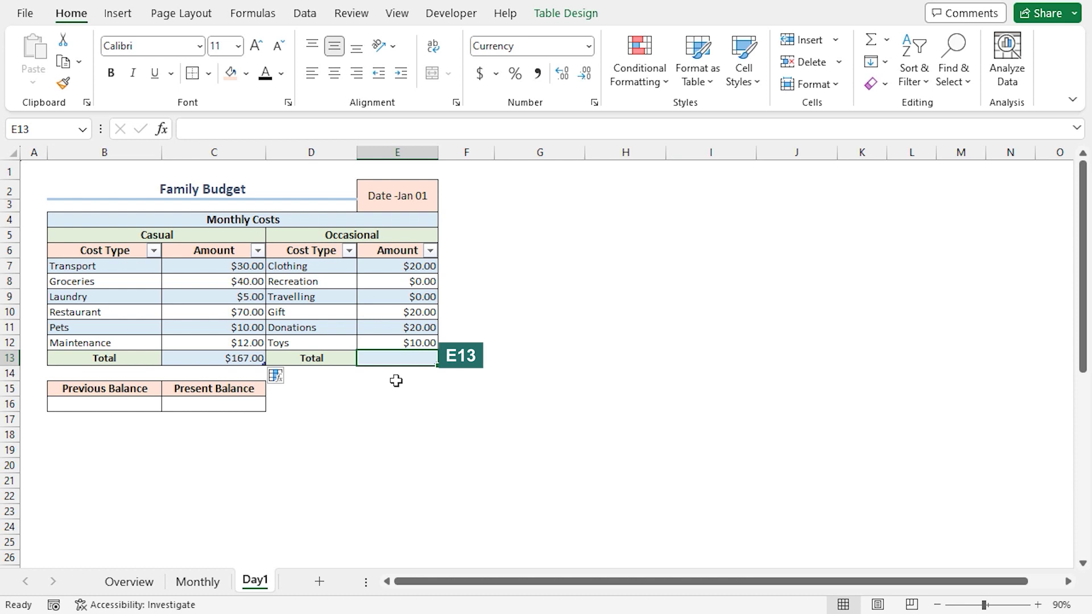
type("=SUM(")
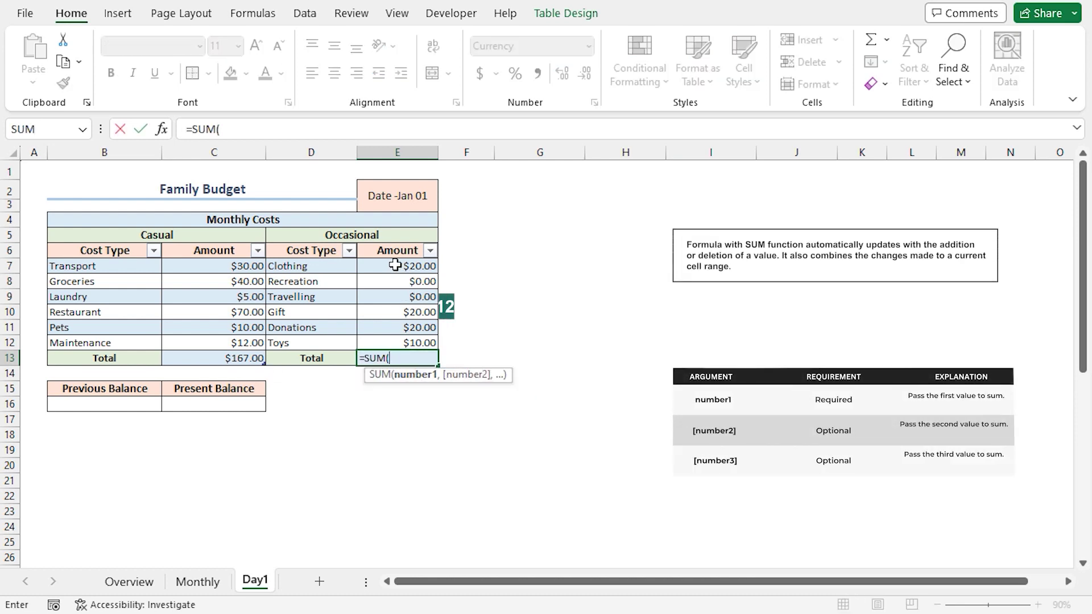
left_click_drag(399, 265, 398, 340)
type(")")
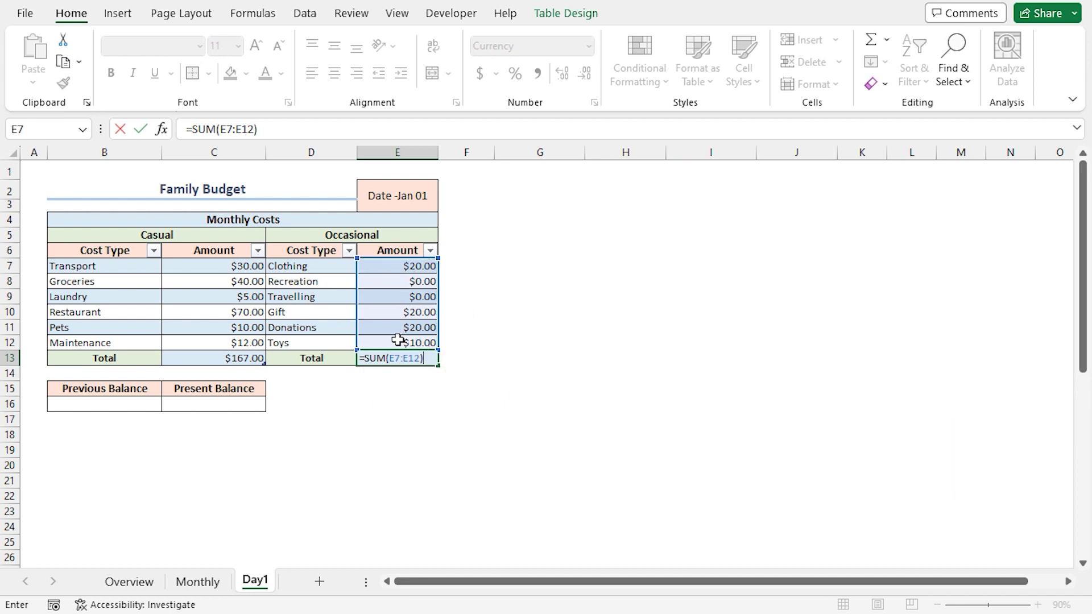
key("Return")
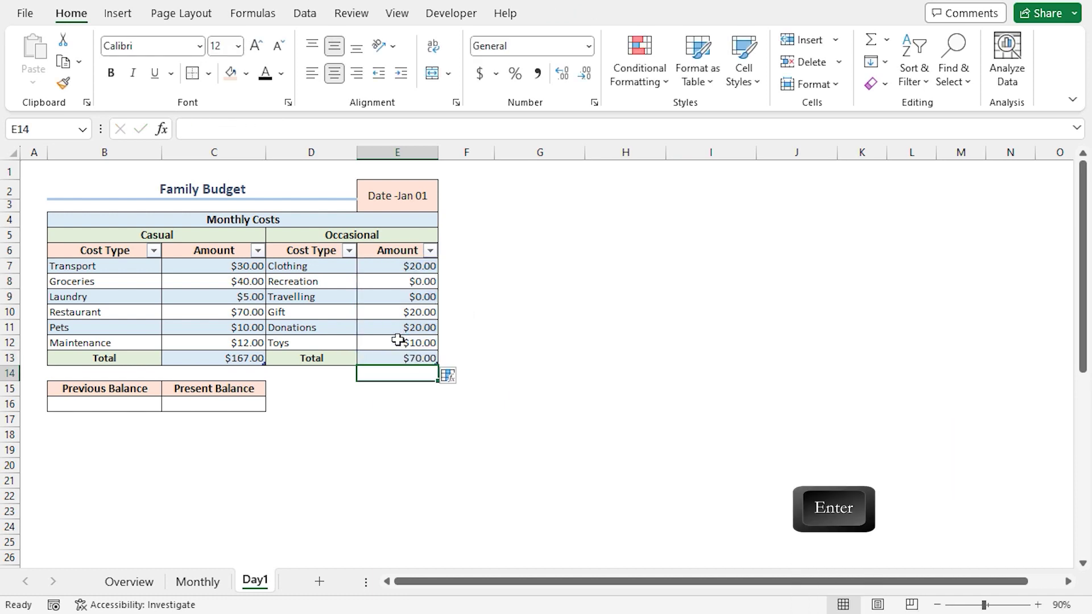
Step: Link Previous Balance in B16 to =Monthly!C16, showing $15,848.00
left_click(106, 406)
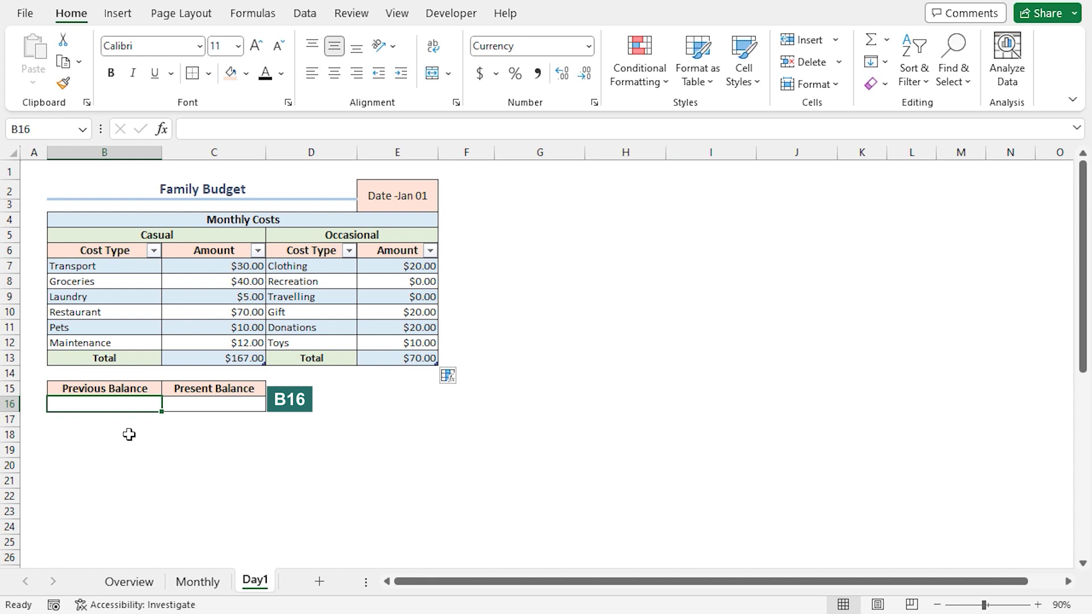
type("=")
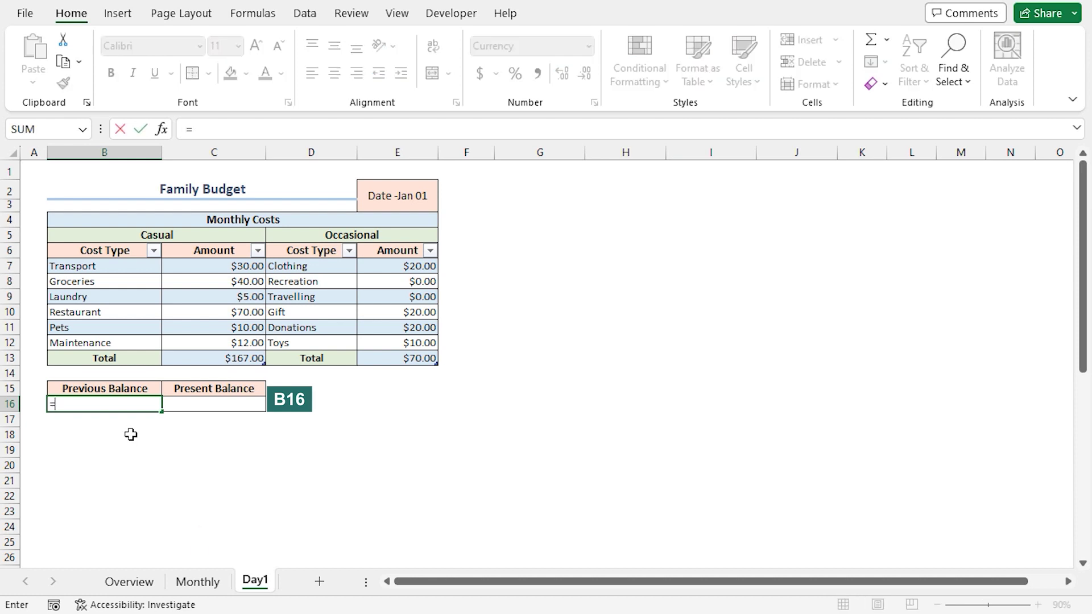
left_click(198, 581)
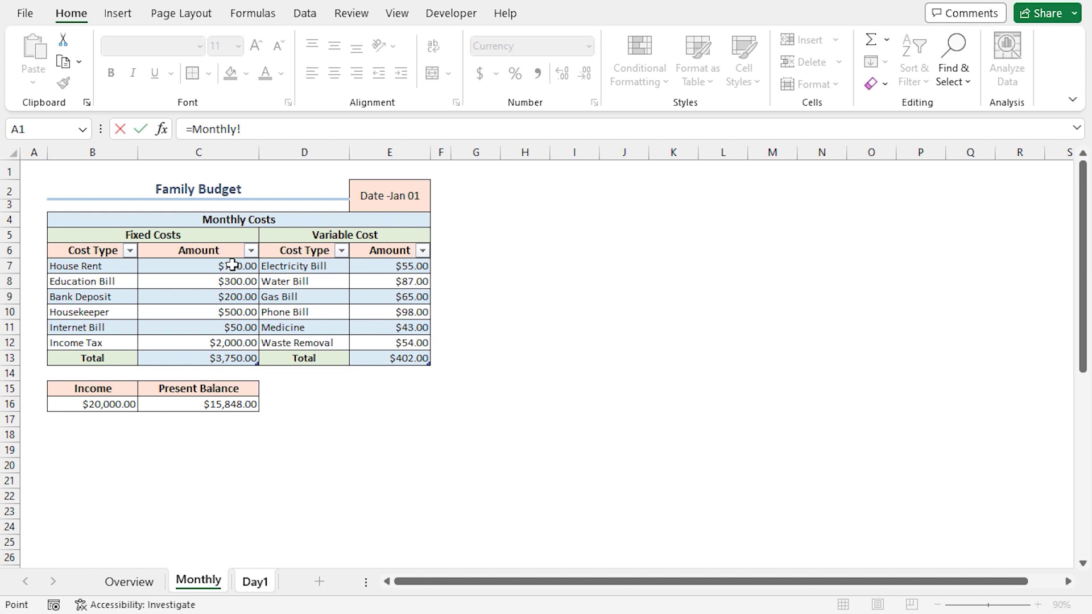
left_click(207, 405)
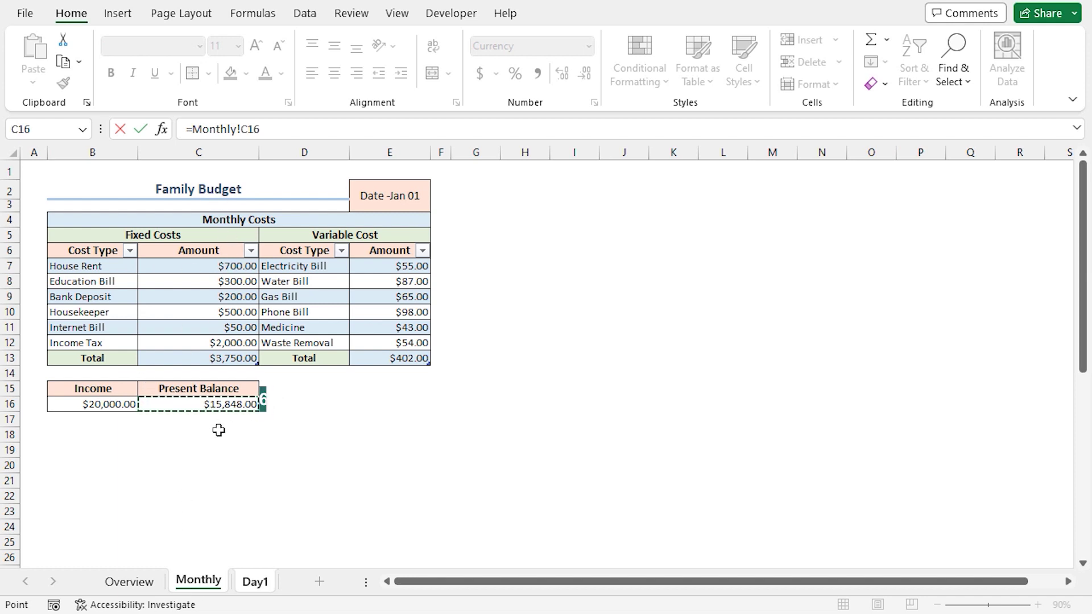
key("Return")
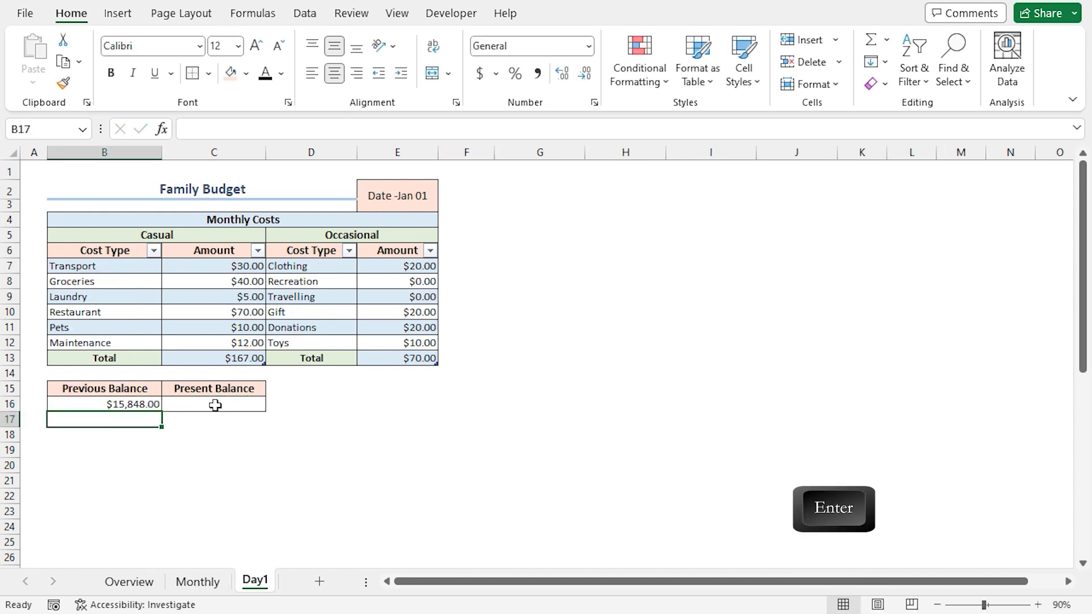
Step: Enter =B16-C13-E13 in C16 for a Present Balance of $15,611.00
left_click(215, 405)
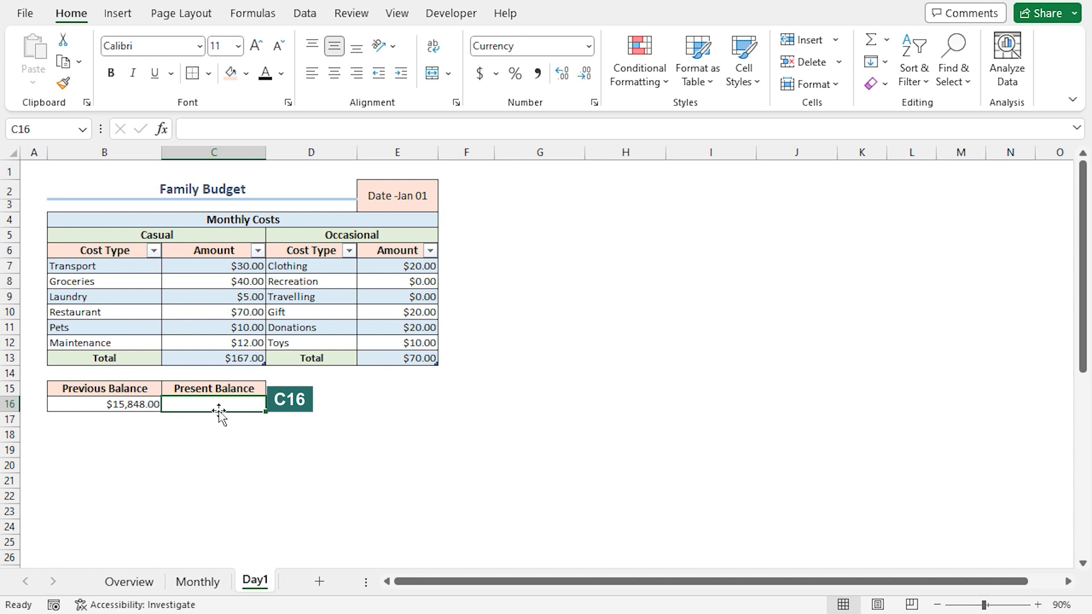
type("=")
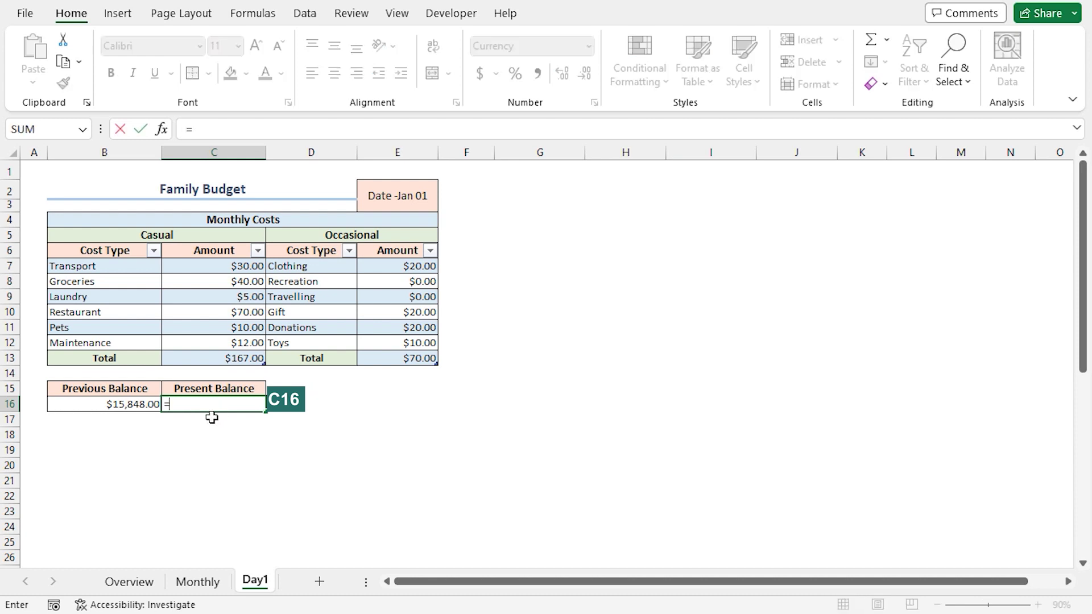
left_click(110, 407)
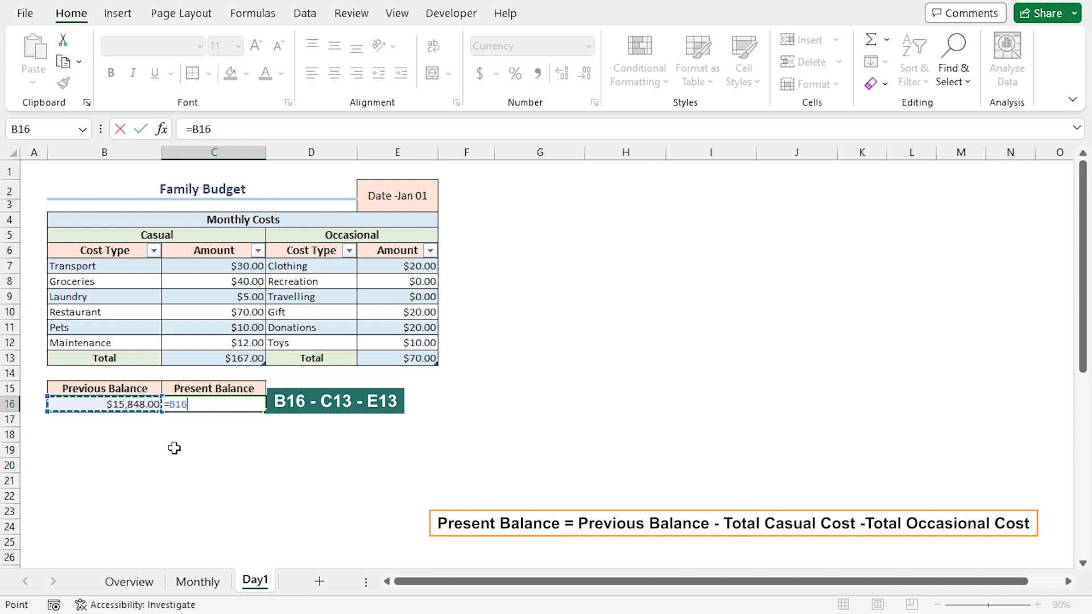
type("-")
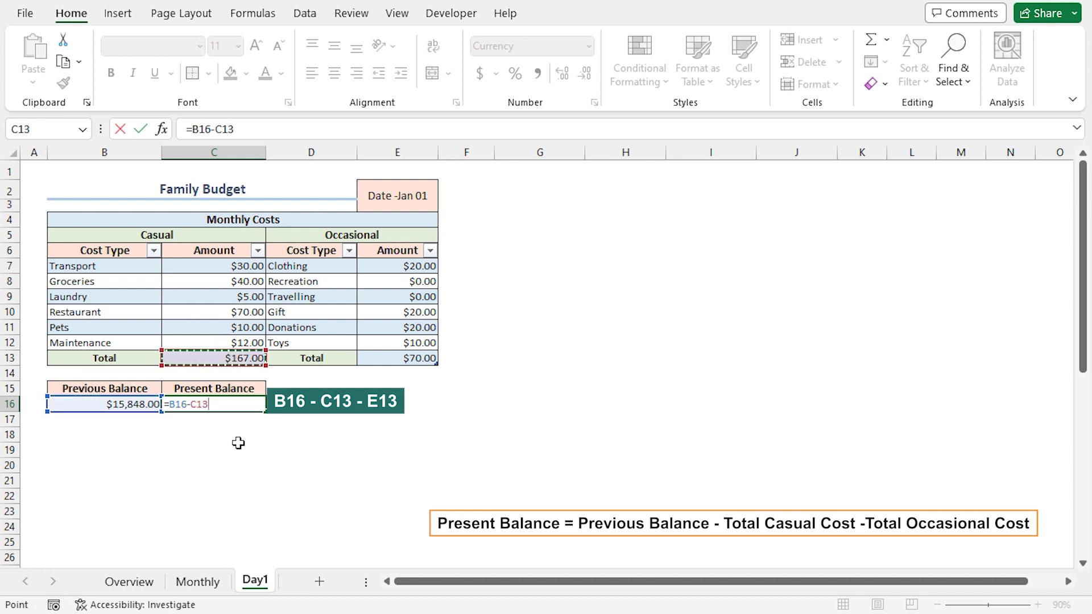
type("-")
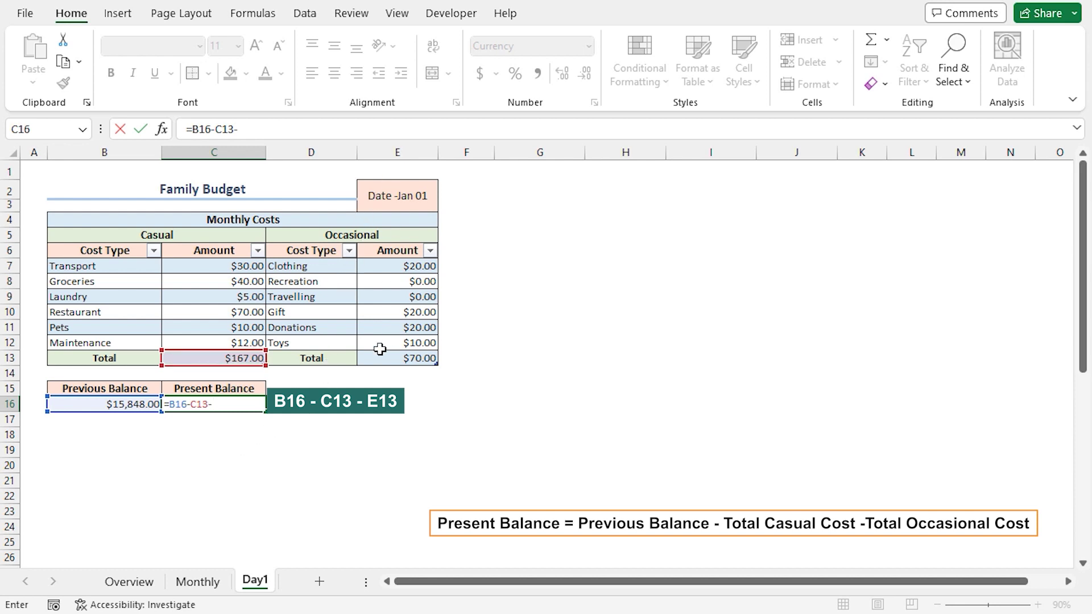
left_click(407, 360)
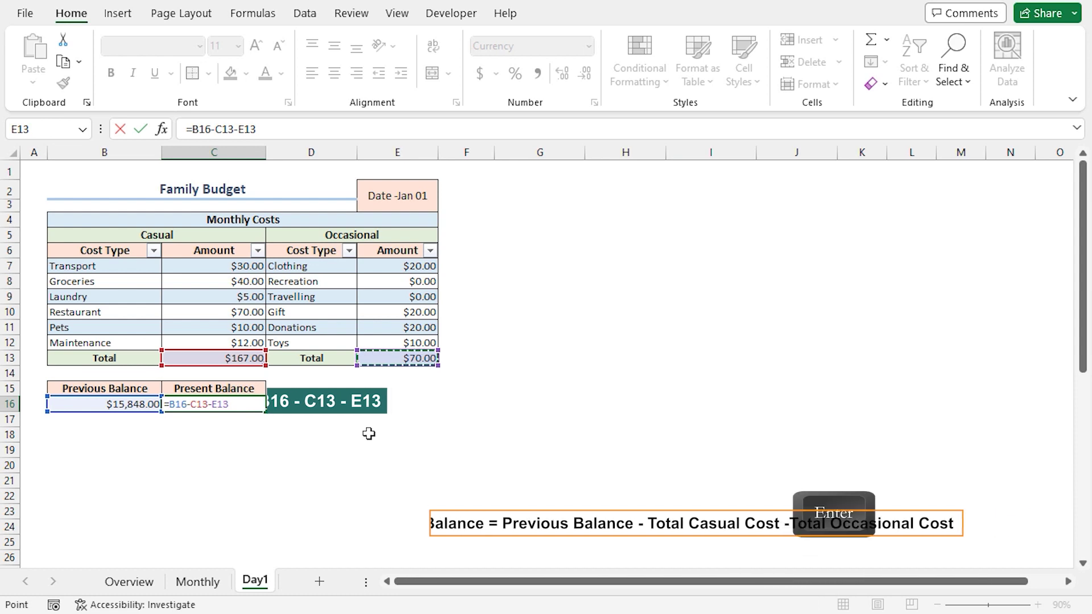
key("Return")
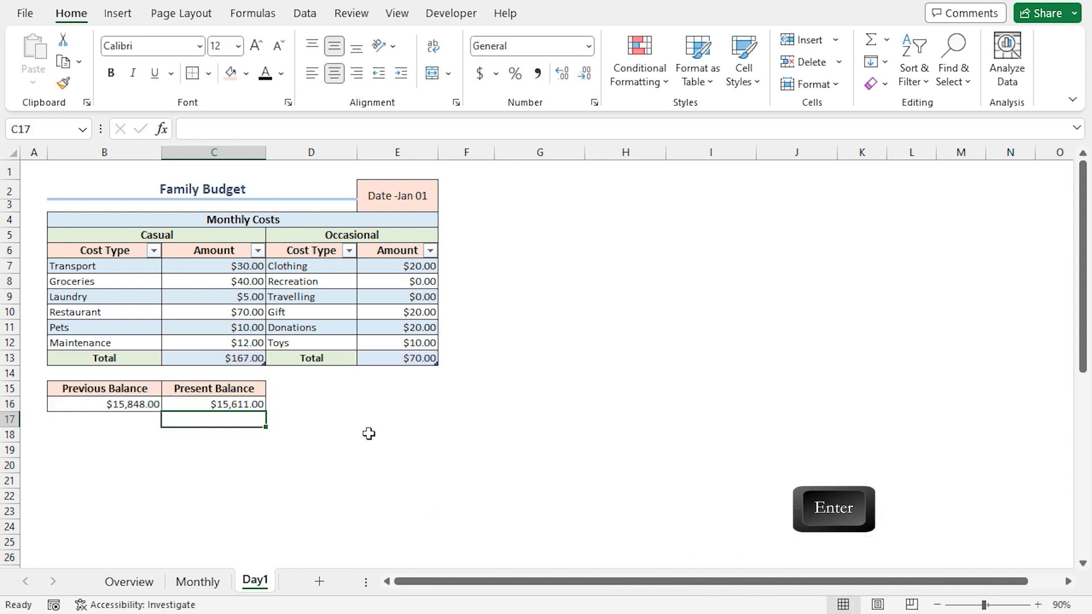
left_click(232, 404)
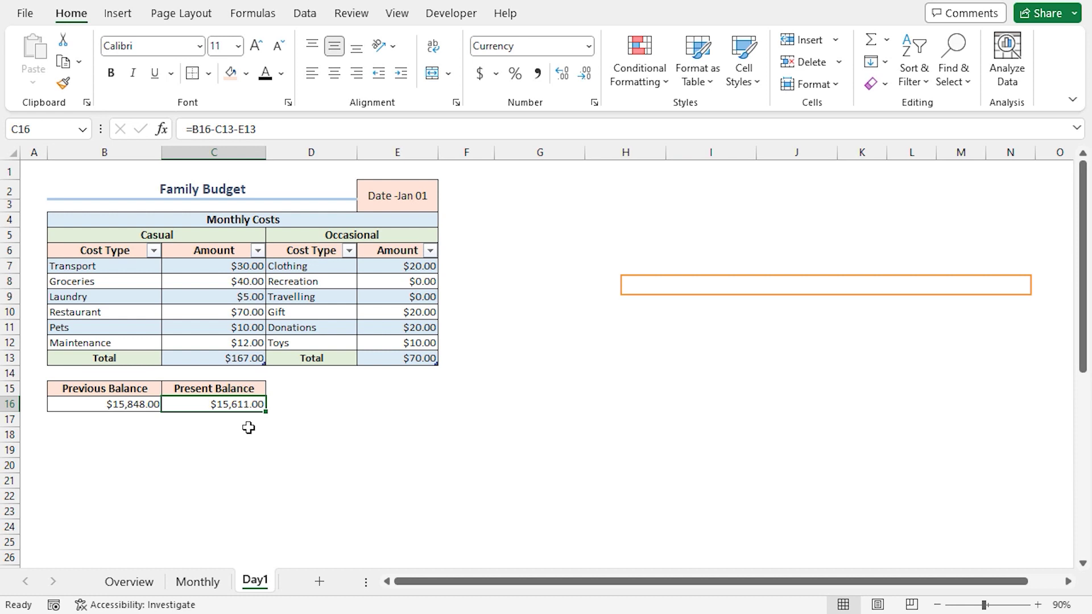
Step: Duplicate the Day1 sheet using Move or Copy with Create a copy ticked
right_click(262, 585)
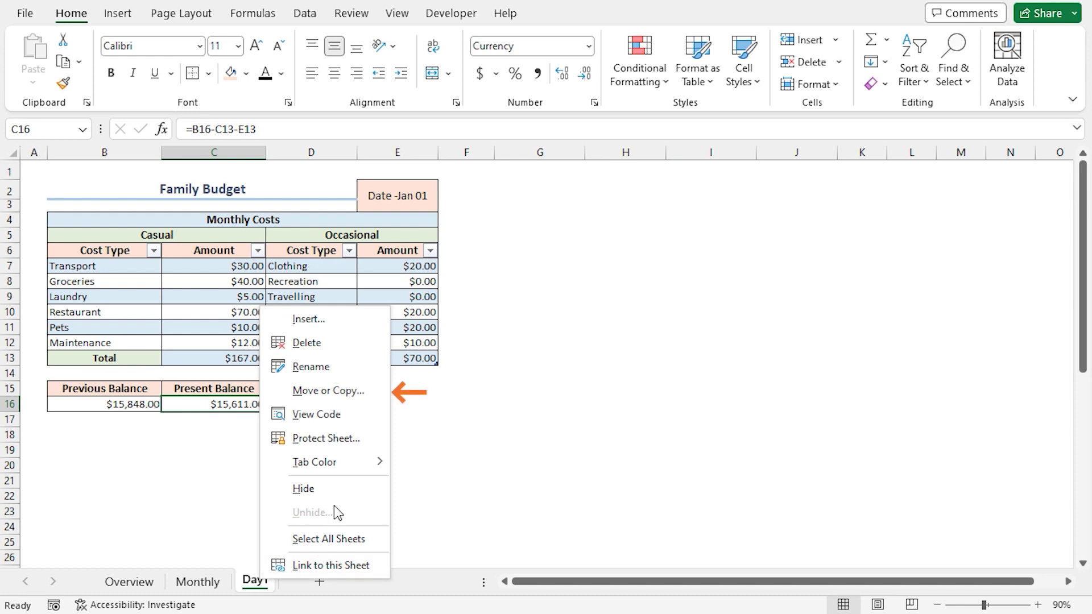
left_click(333, 395)
left_click_drag(341, 310, 579, 241)
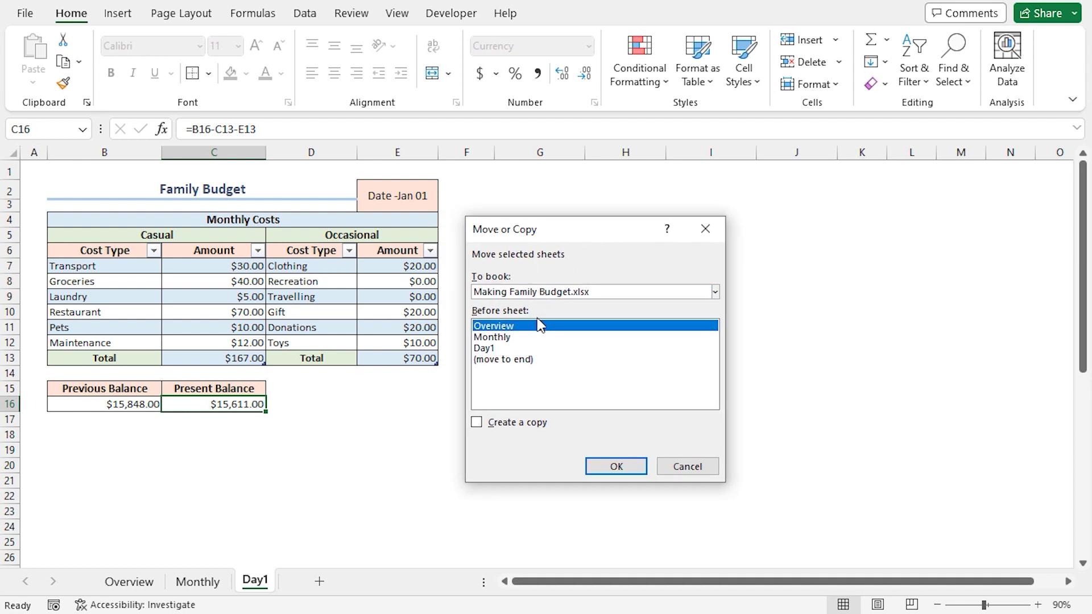
left_click(497, 348)
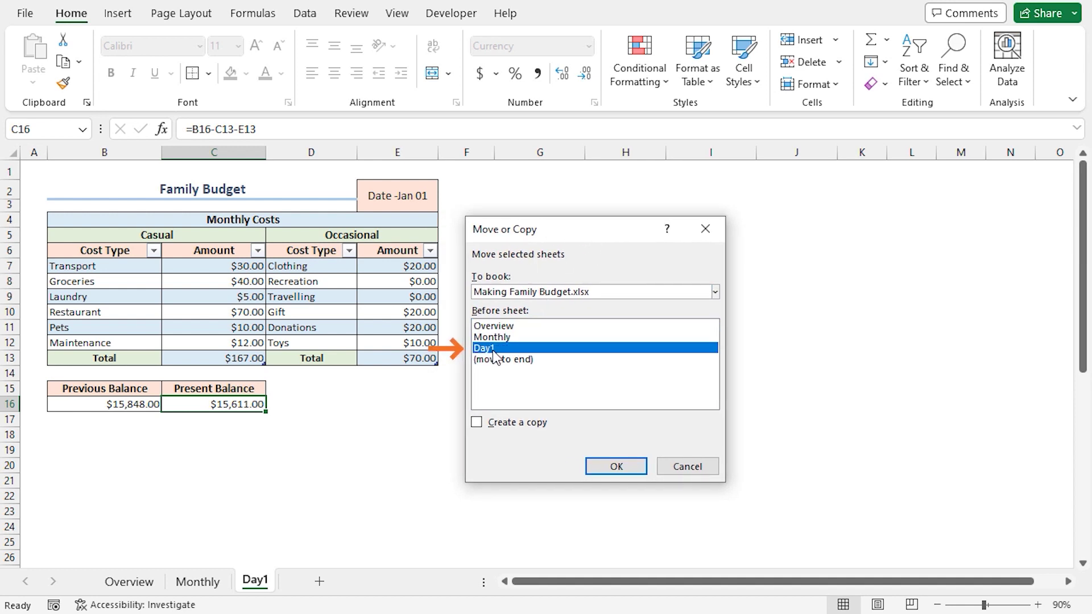
left_click(477, 424)
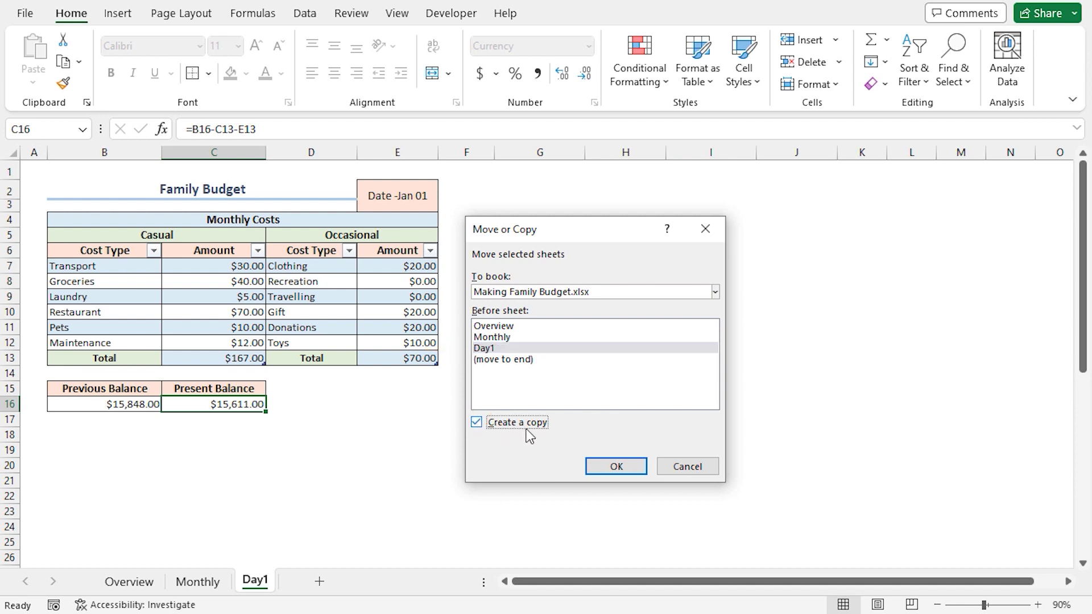
left_click(608, 468)
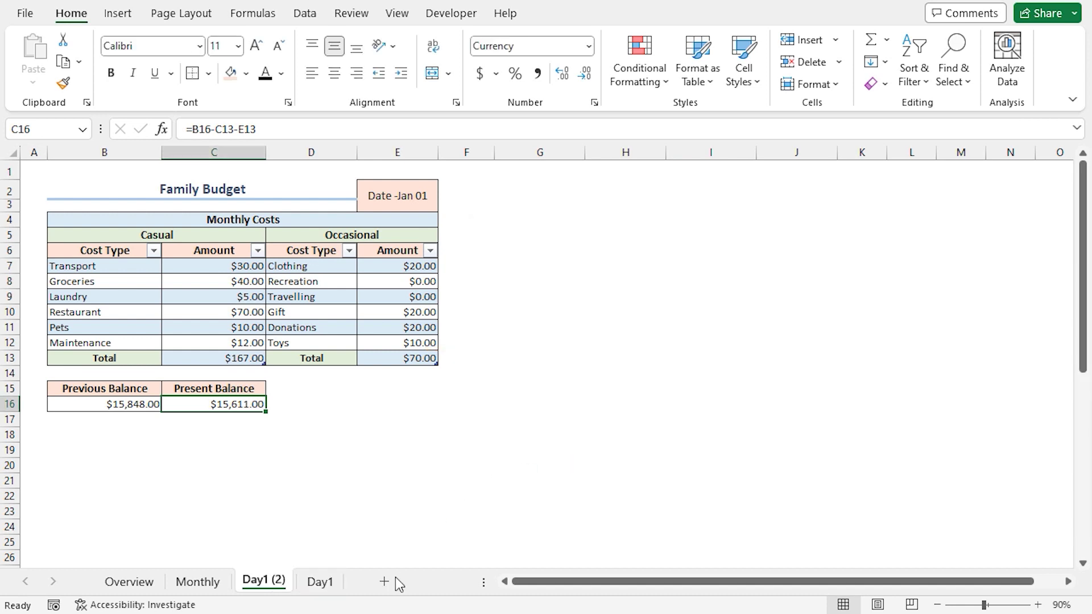
Step: Rename the copied sheet to Day2 and drag it after Day1
double_click(273, 582)
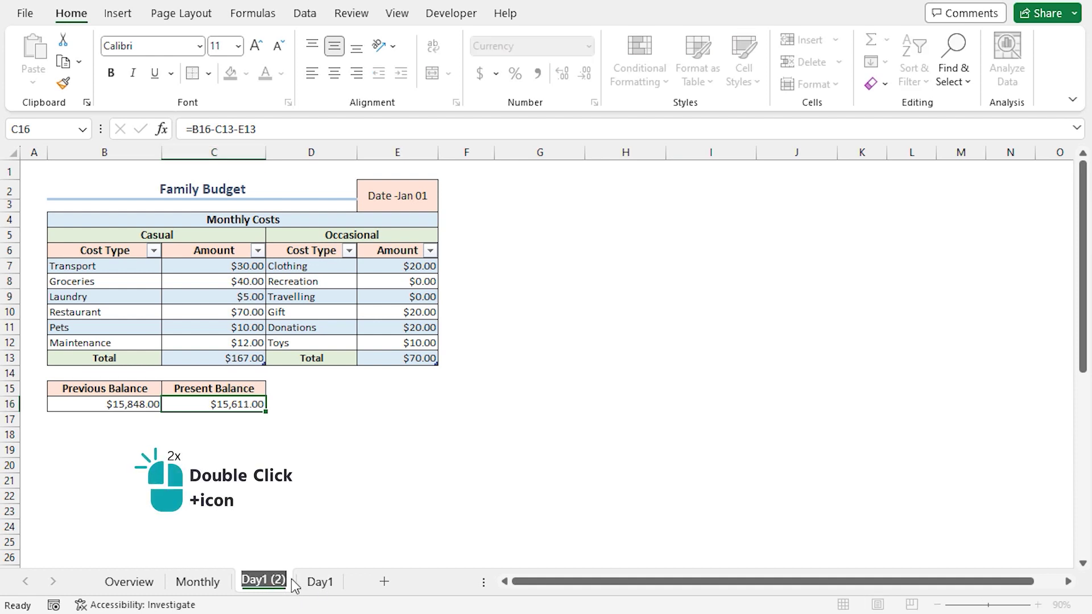
left_click(287, 579)
key("BackSpace")
key("BackSpace")
key("BackSpace")
key("BackSpace")
key("Return")
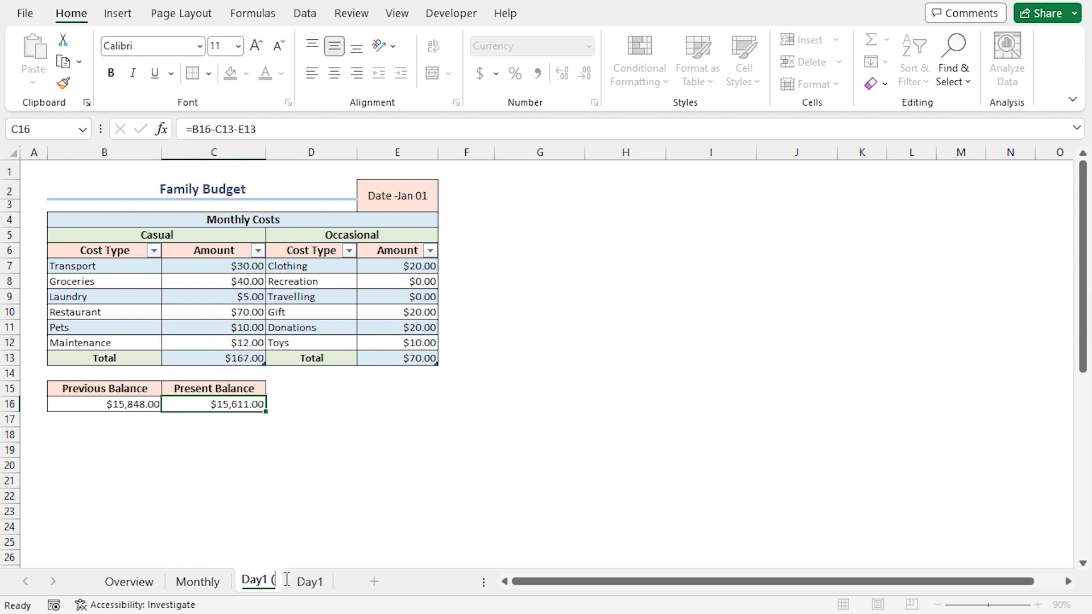
key("BackSpace")
type("2")
key("Return")
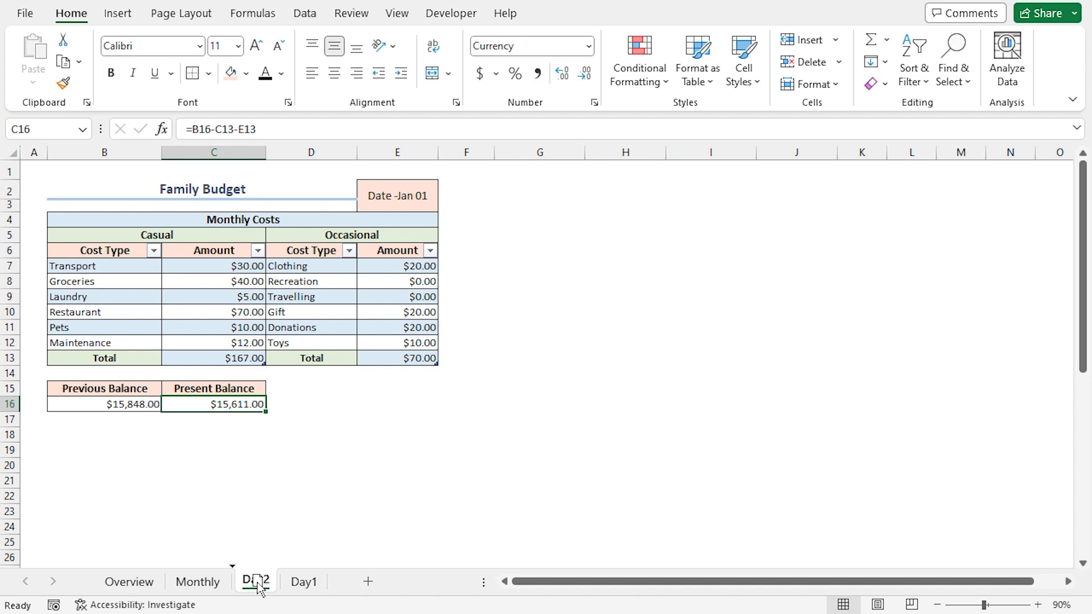
left_click_drag(258, 584, 331, 588)
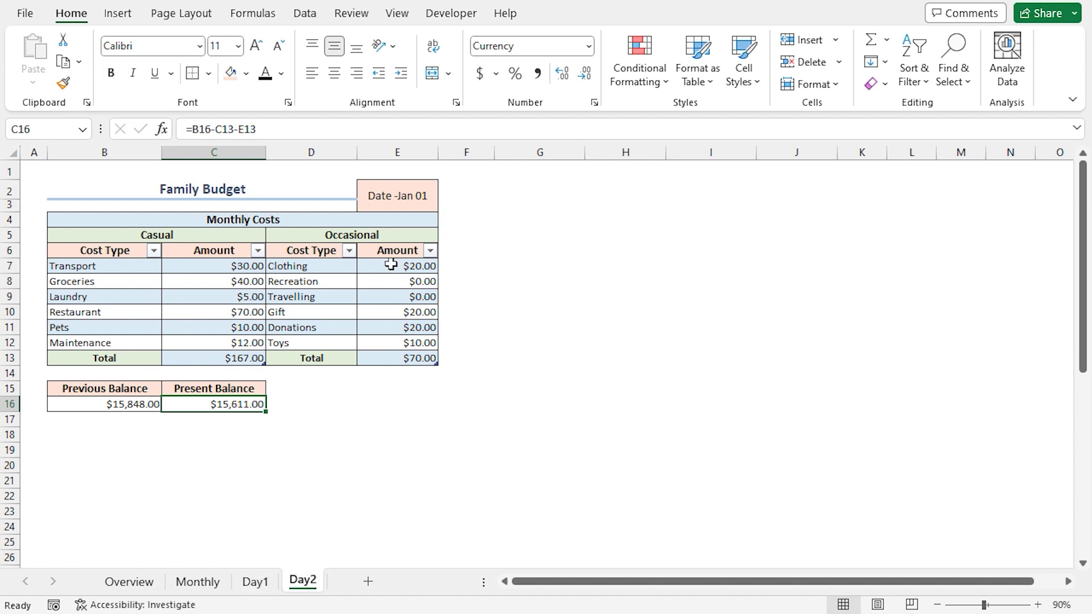
Step: Change the date in E2 to 'Date -Jan 02'
left_click(421, 198)
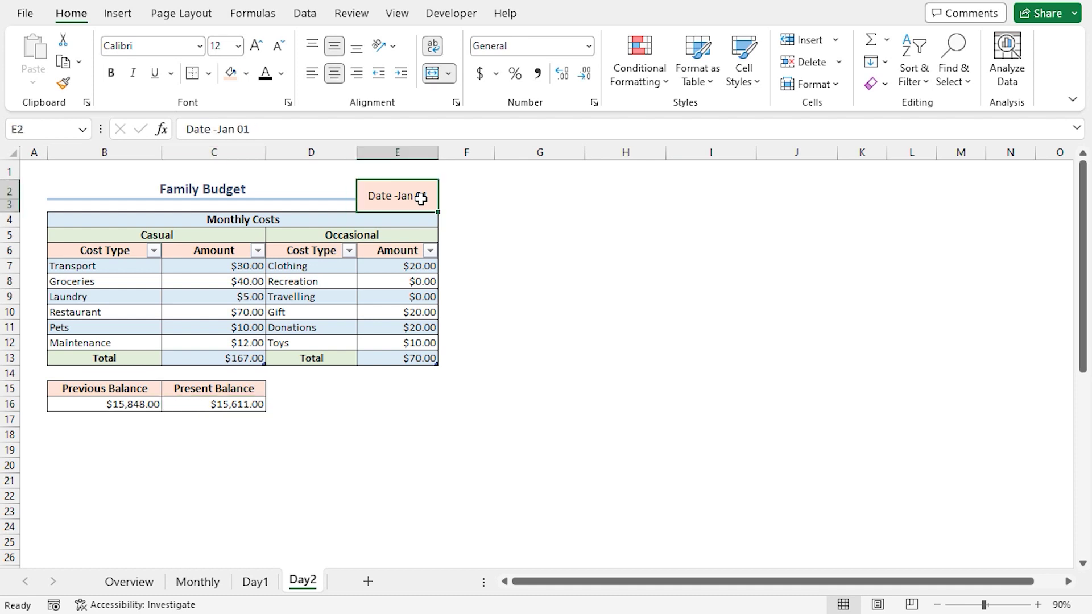
left_click(261, 127)
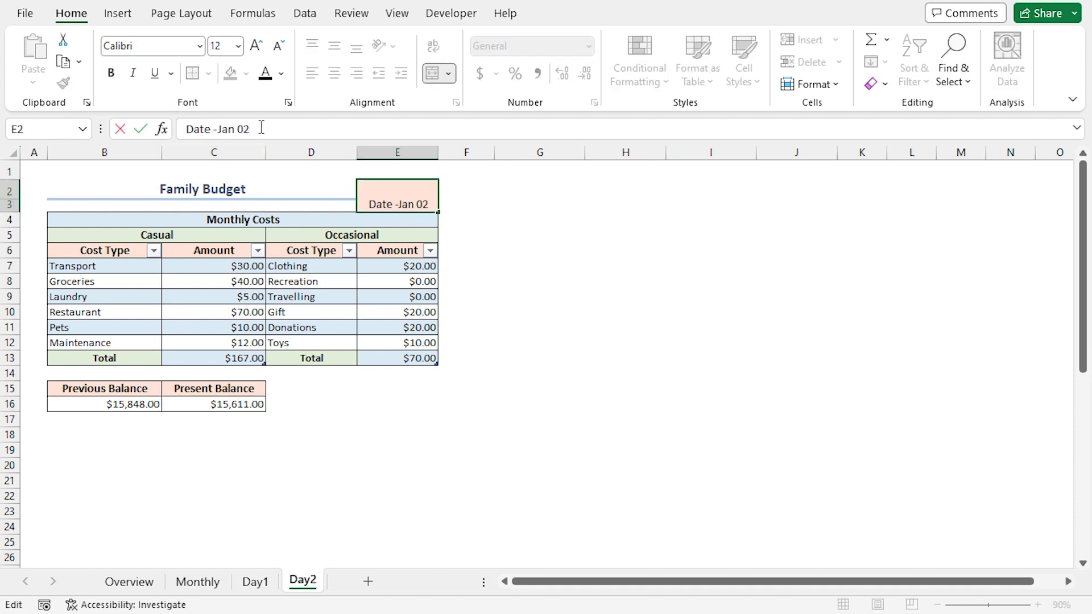
key("Return")
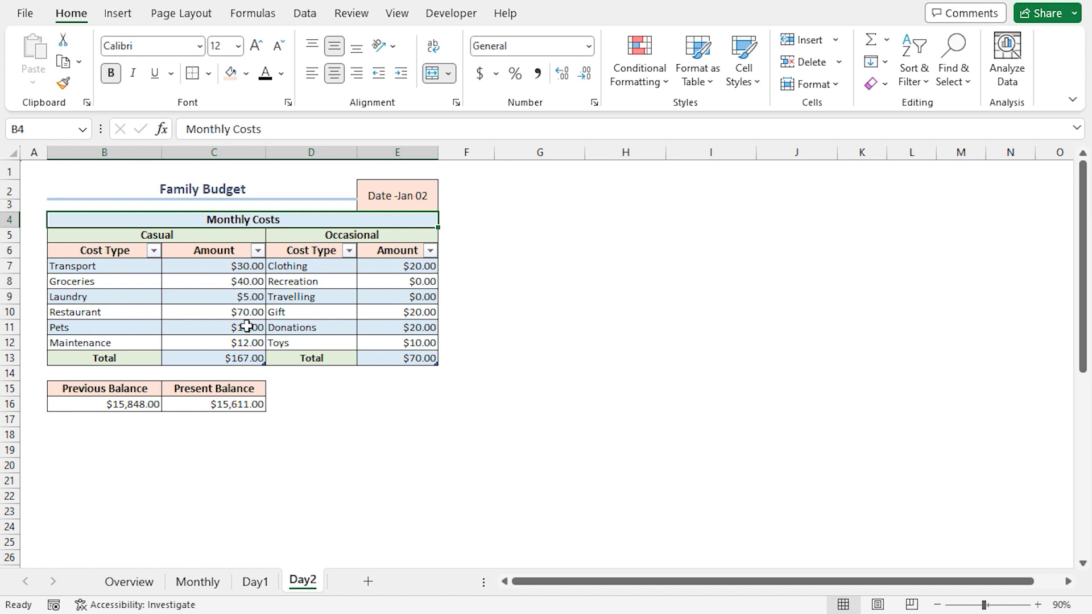
Step: Enter Laundry 0 in C9, Pets 20 in C11 and Travelling 35 in E9
left_click(246, 298)
type("0")
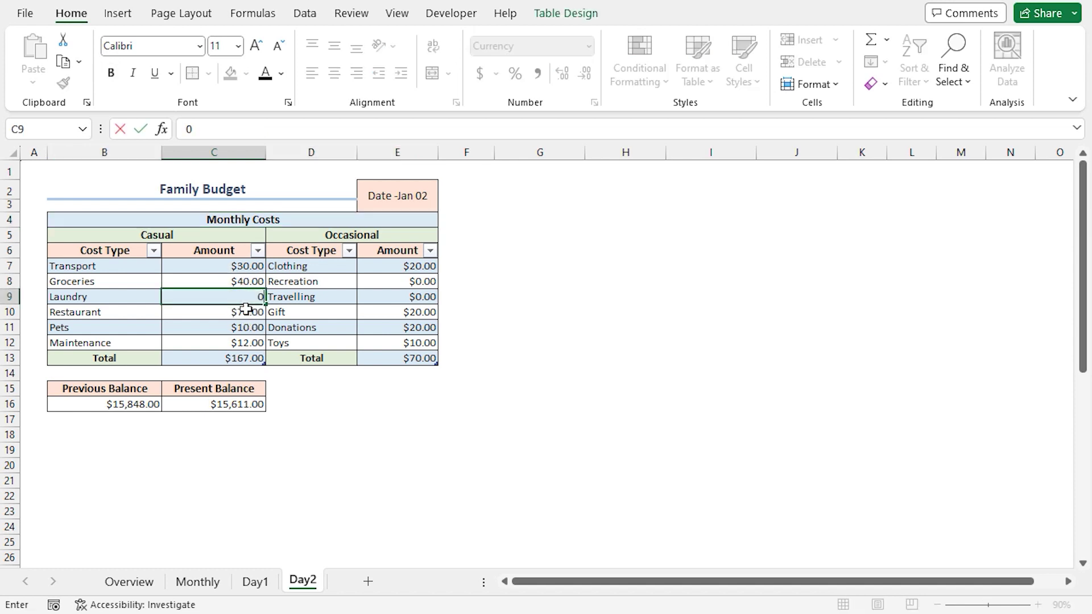
key("Return")
key("Return")
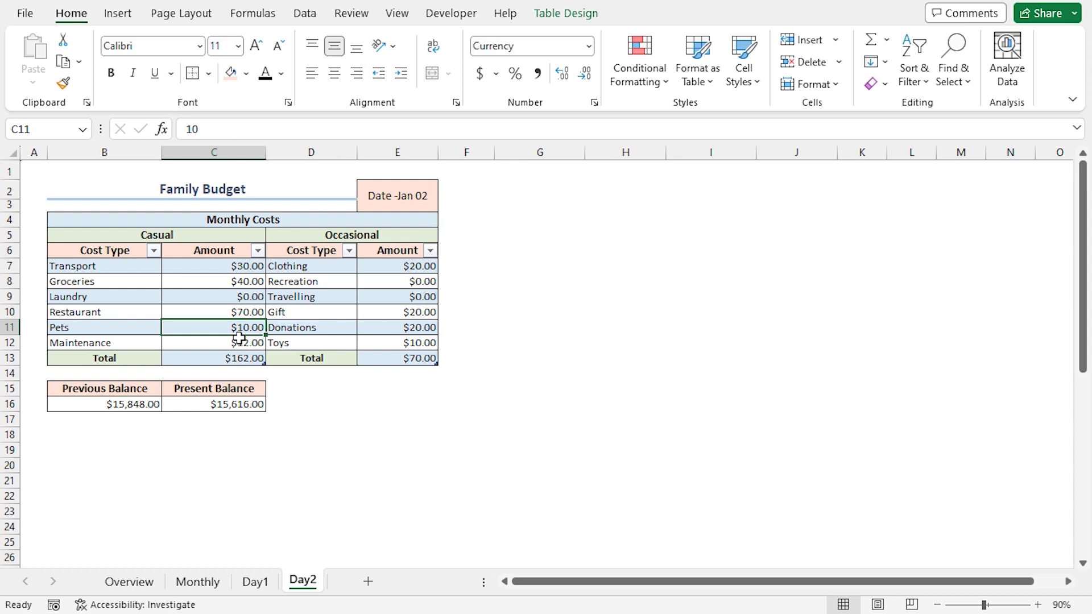
type("20")
key("Return")
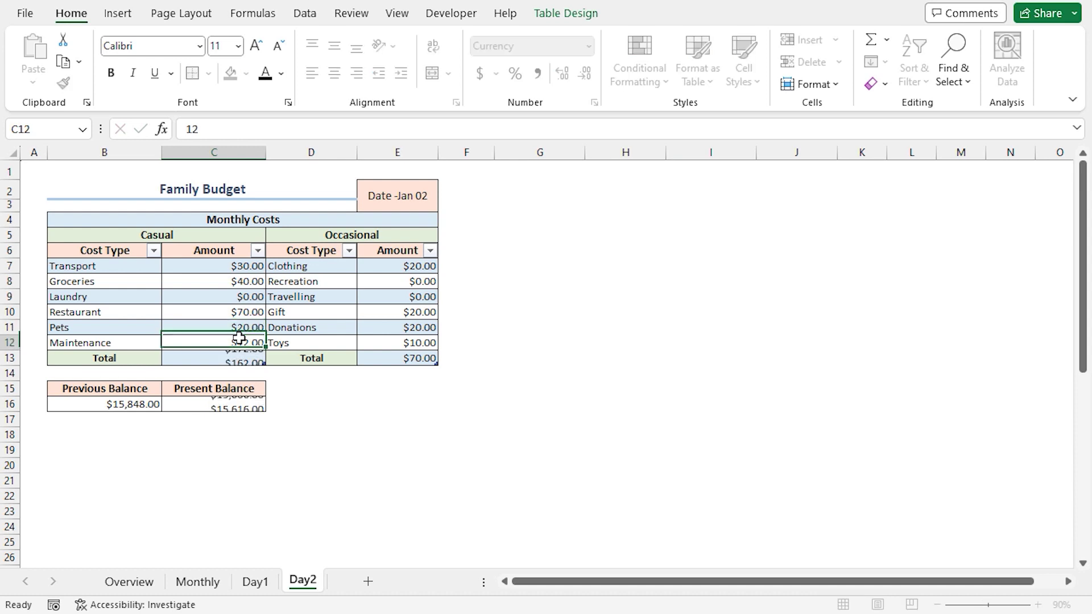
left_click(414, 310)
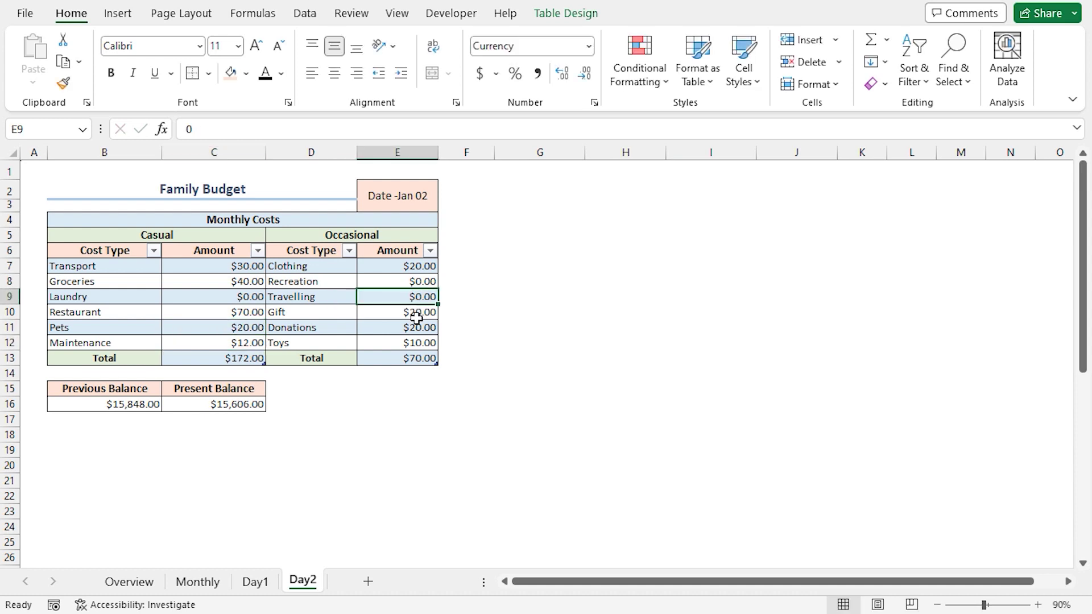
type("35")
key("Return")
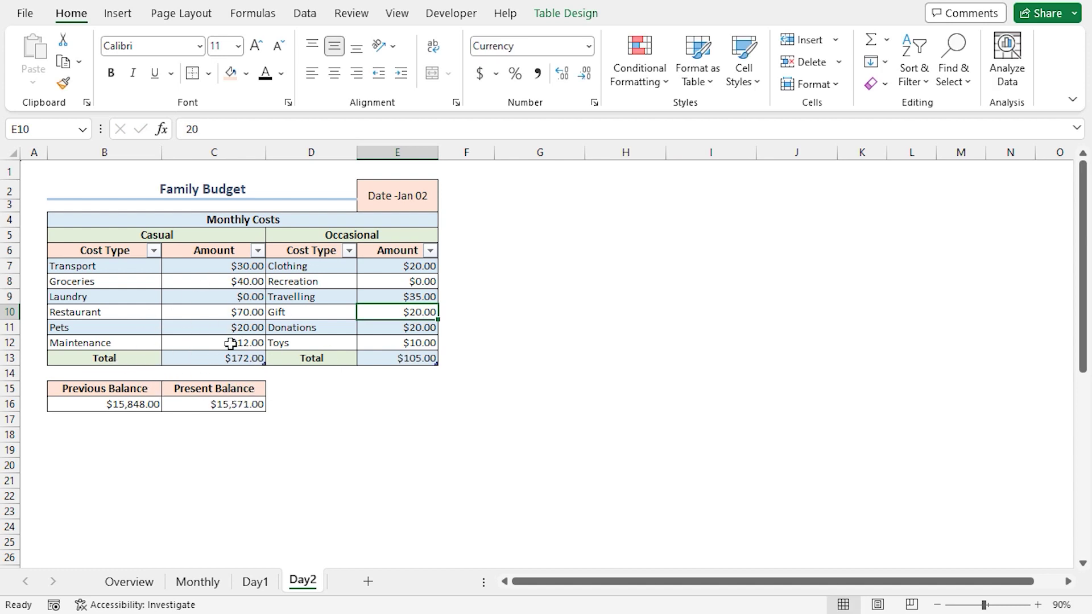
Step: Make another copy of the Day1 sheet via Move or Copy with Create a copy
right_click(265, 583)
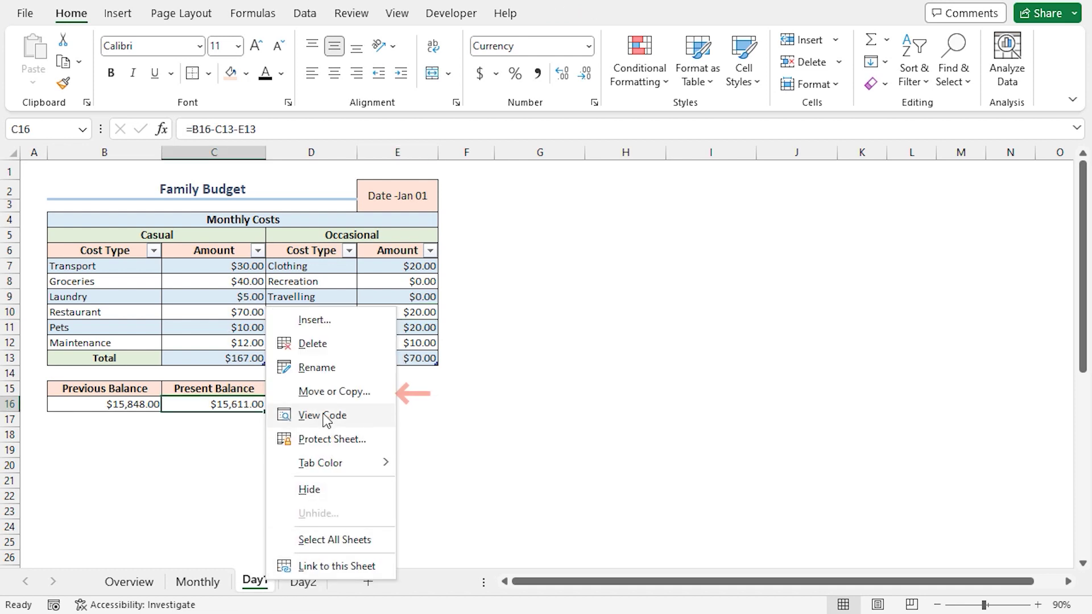
left_click(328, 393)
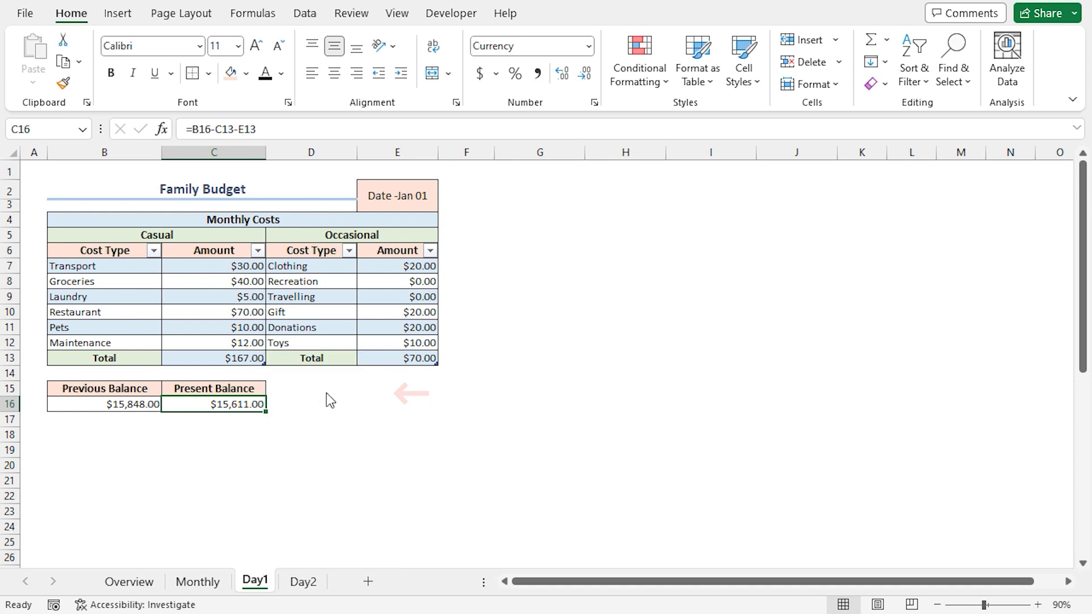
left_click_drag(315, 308, 560, 204)
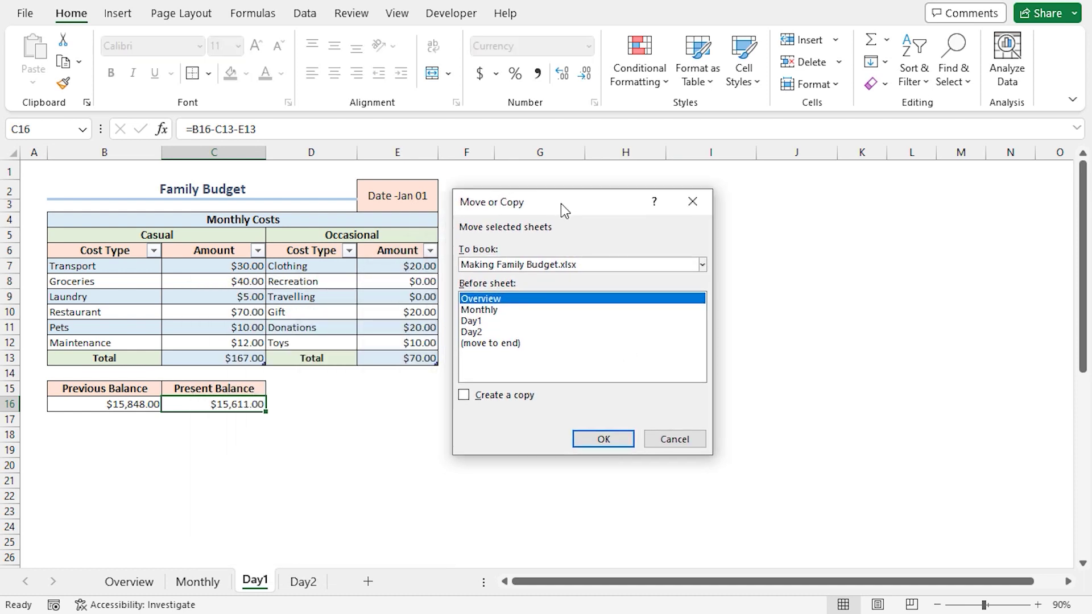
left_click(476, 322)
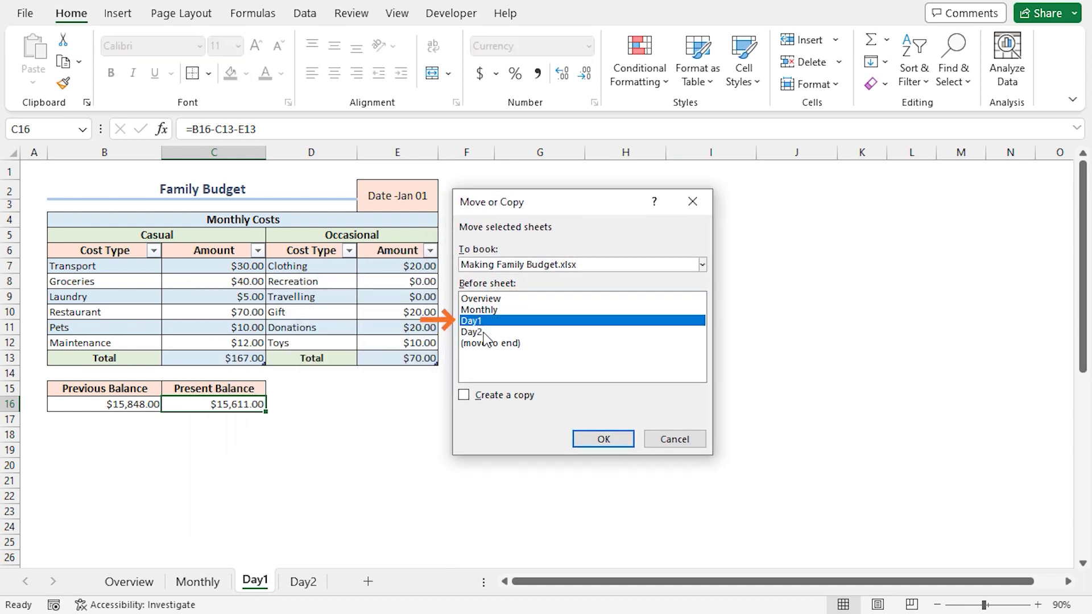
left_click(466, 396)
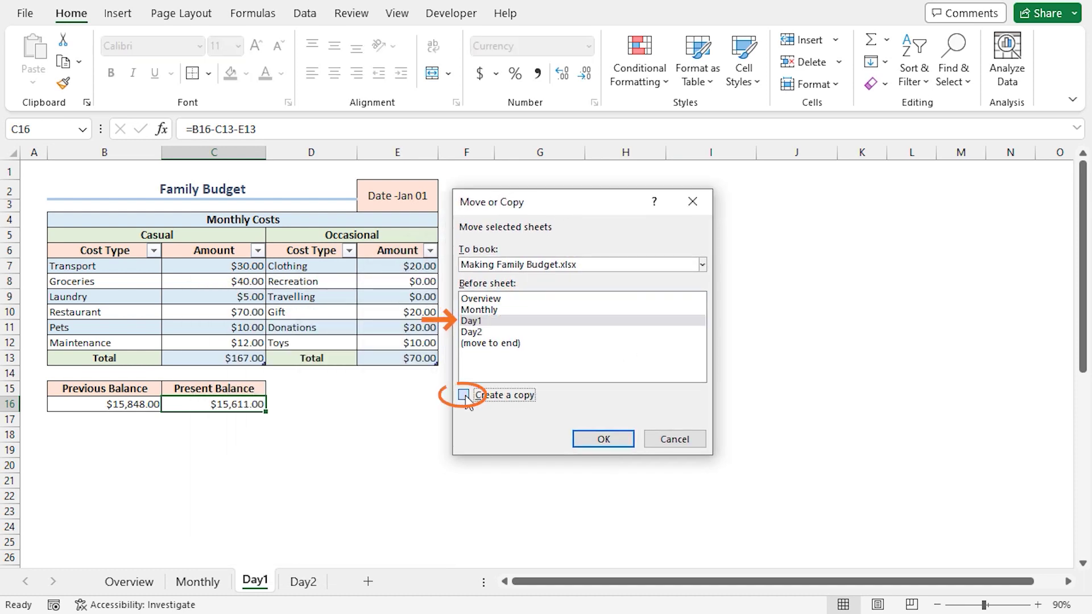
left_click(601, 442)
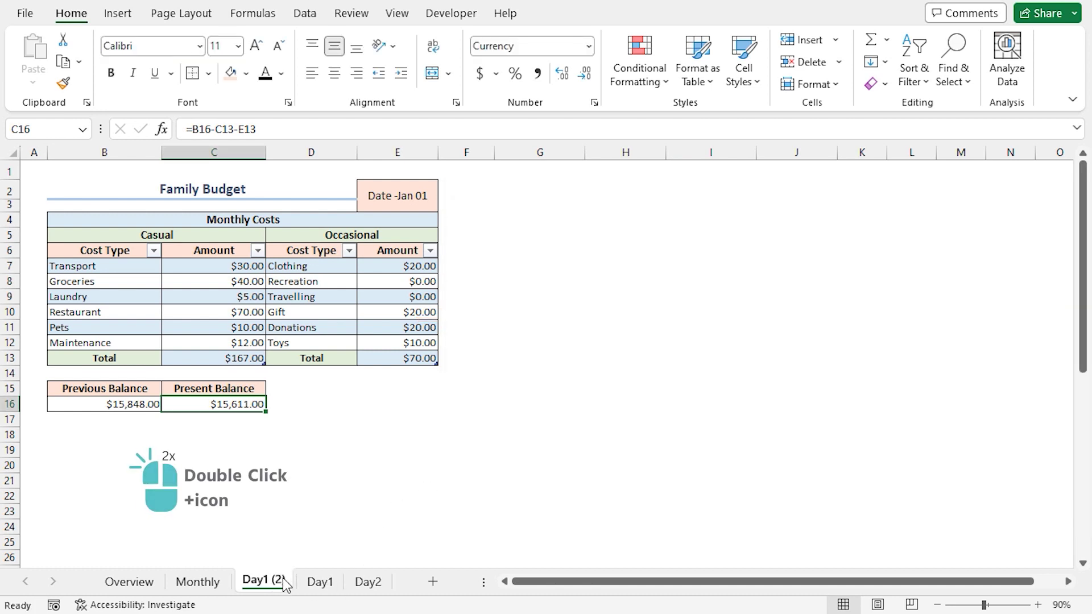
Step: Rename the new copy to Day3 and drag it after Day2
double_click(282, 582)
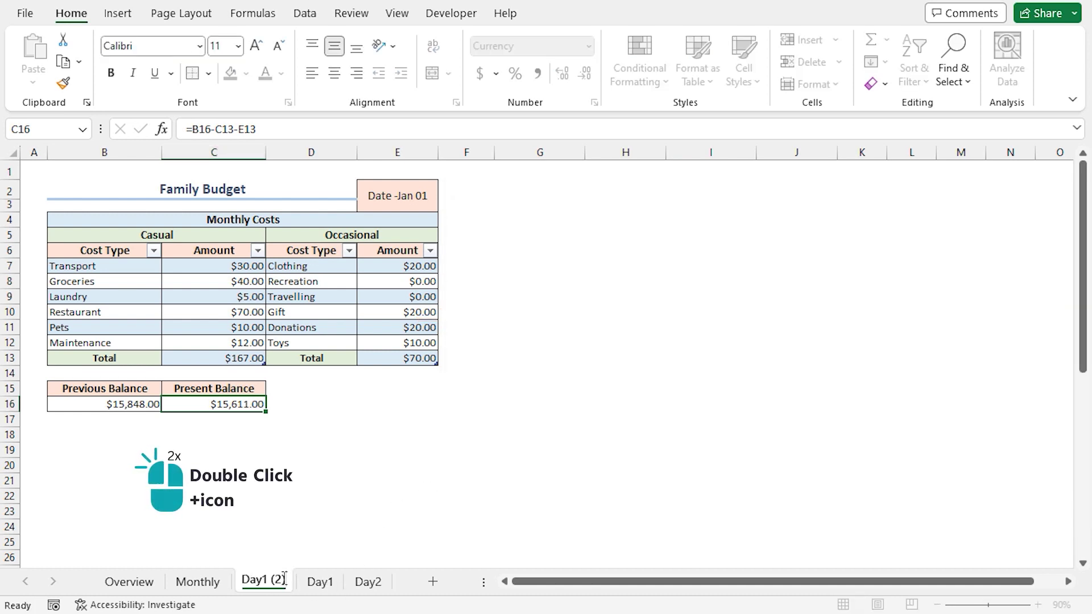
key("End")
key("BackSpace")
key("BackSpace")
key("BackSpace")
key("BackSpace")
key("BackSpace")
type("3")
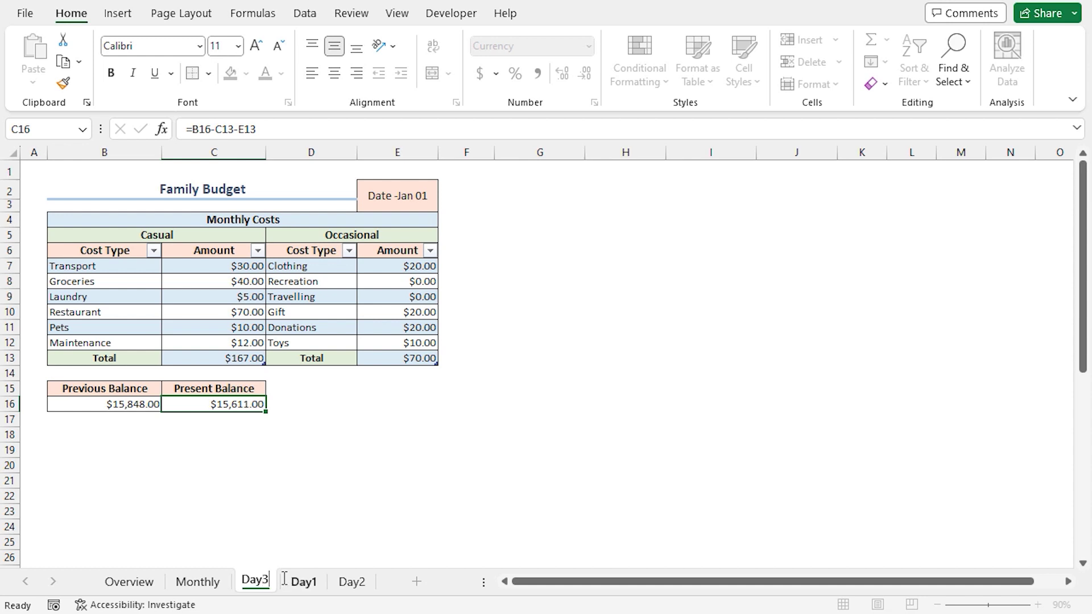
key("Return")
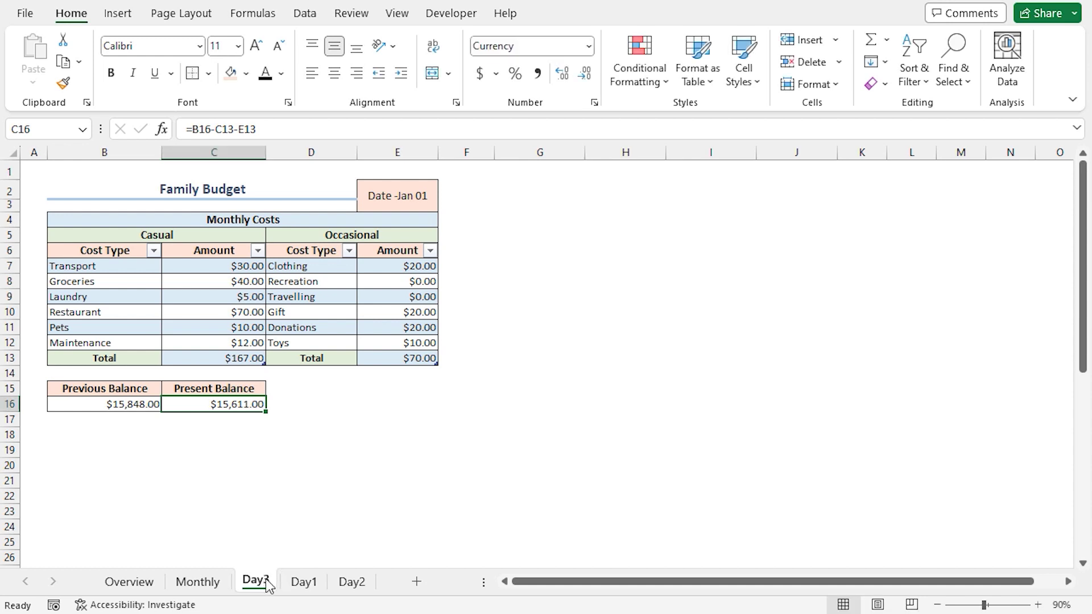
left_click_drag(267, 586, 382, 588)
Step: Change the date in E2 to 'Date -Jan 03'
left_click(404, 201)
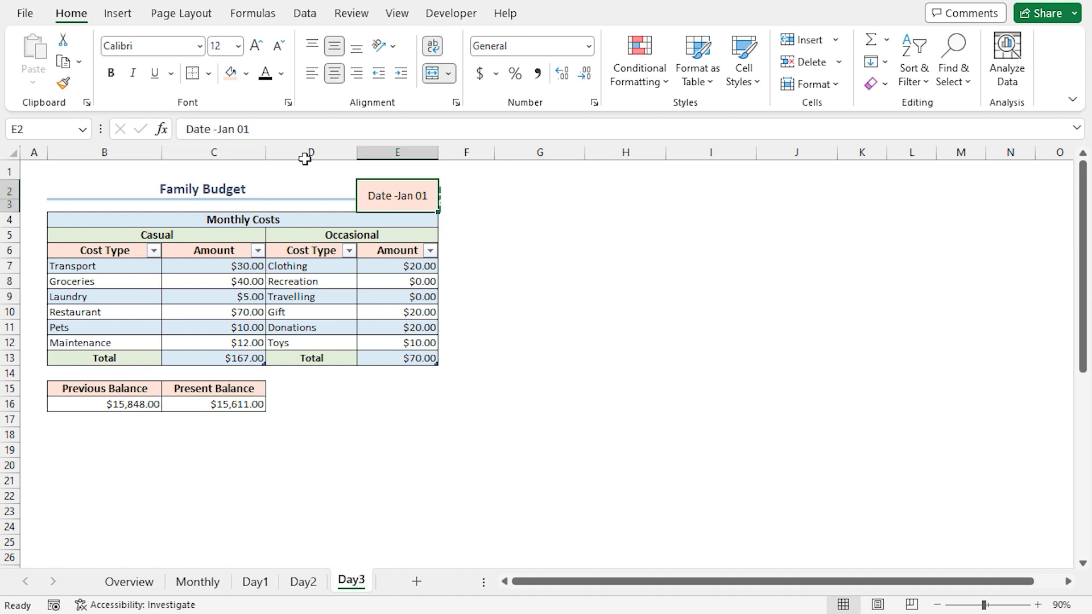
left_click(266, 130)
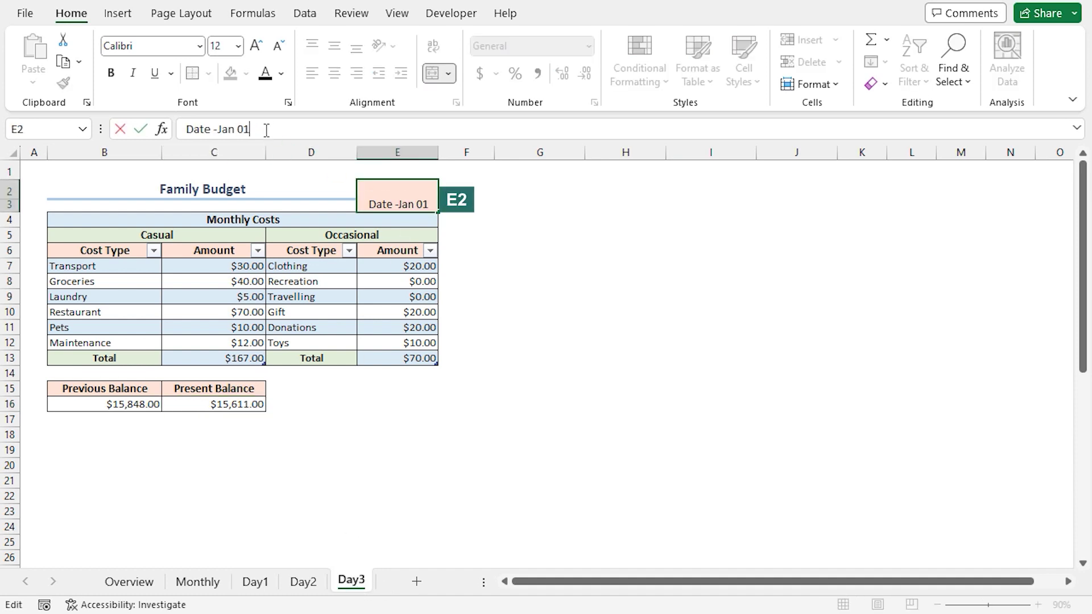
key("BackSpace")
type("3")
key("Return")
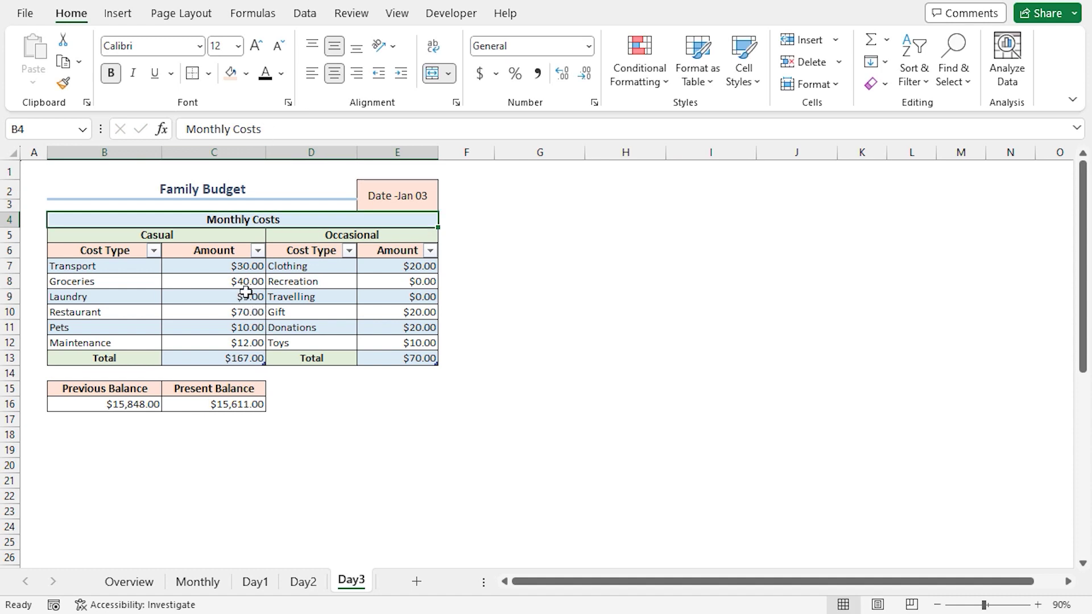
Step: Enter Transport 50 in C7, Recreation 25 in E8 and Gift 0 in E10
left_click(228, 268)
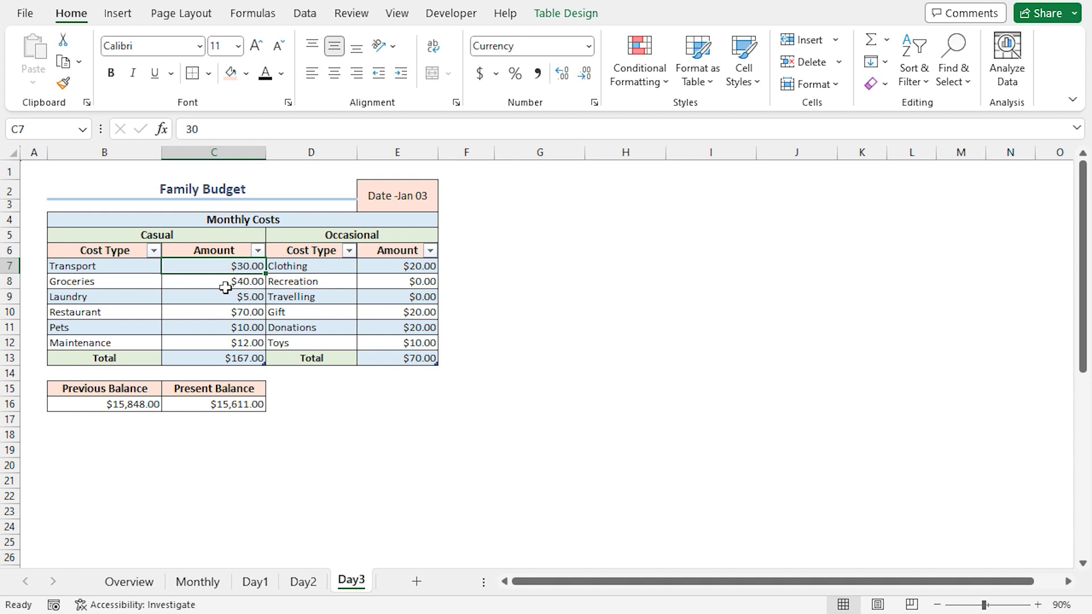
type("50")
key("Return")
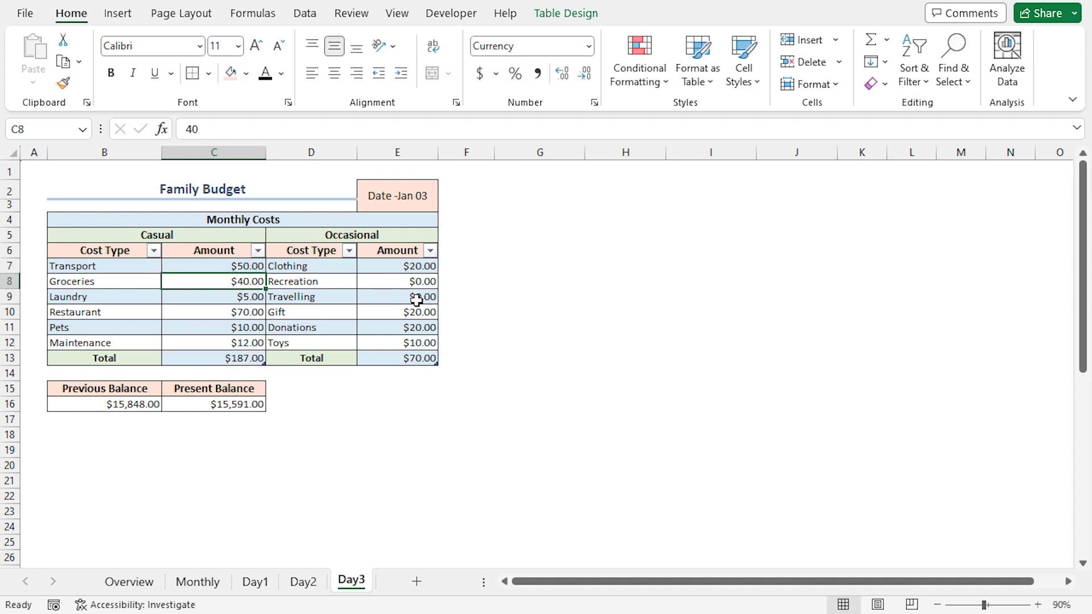
key("Right")
key("Right")
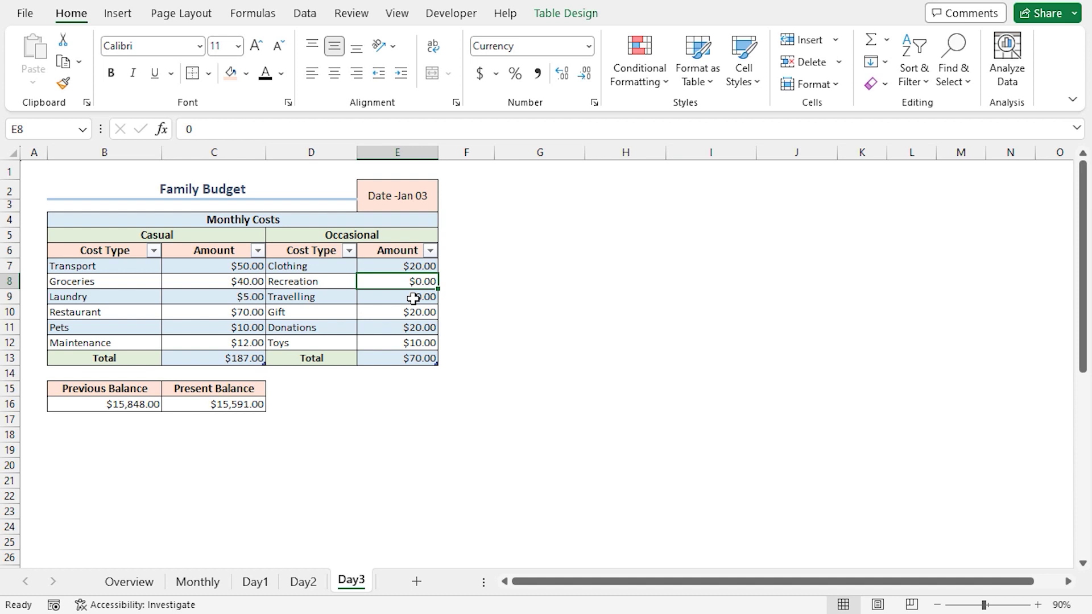
type("25")
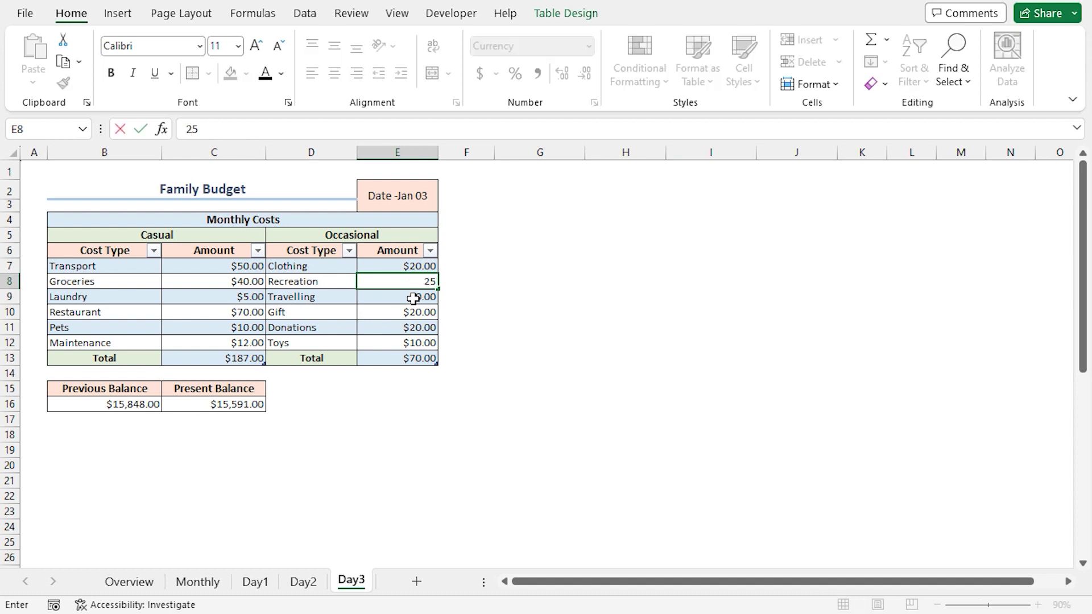
key("Return")
left_click(413, 312)
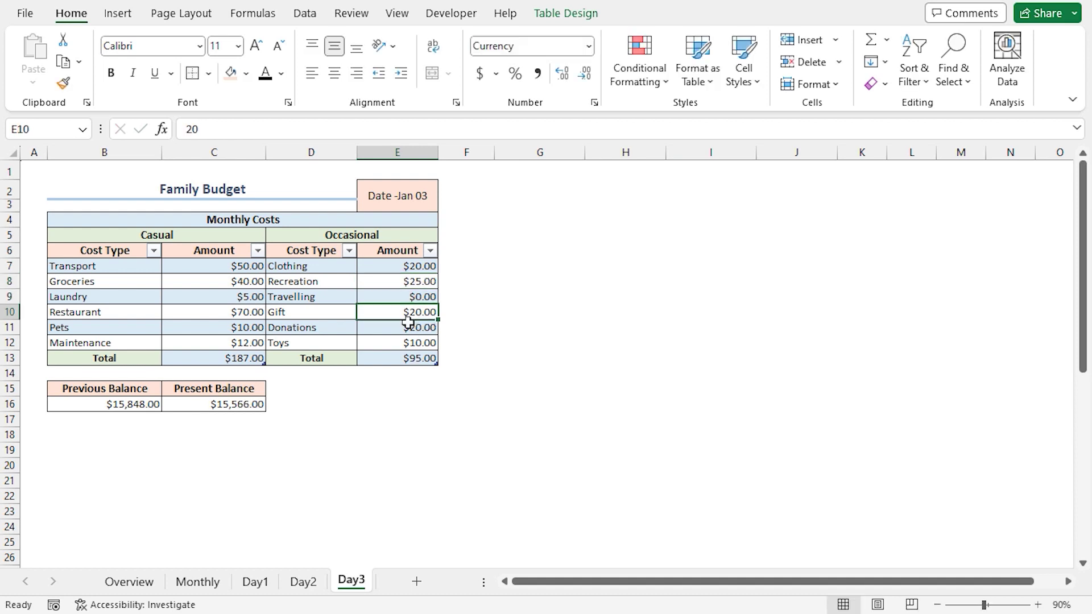
type("0")
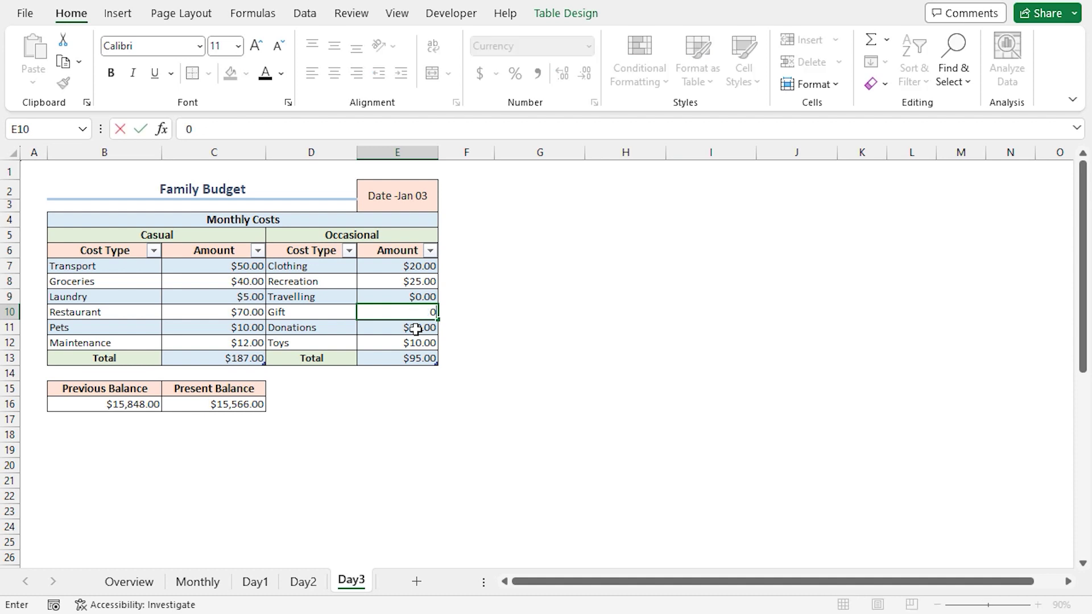
key("Return")
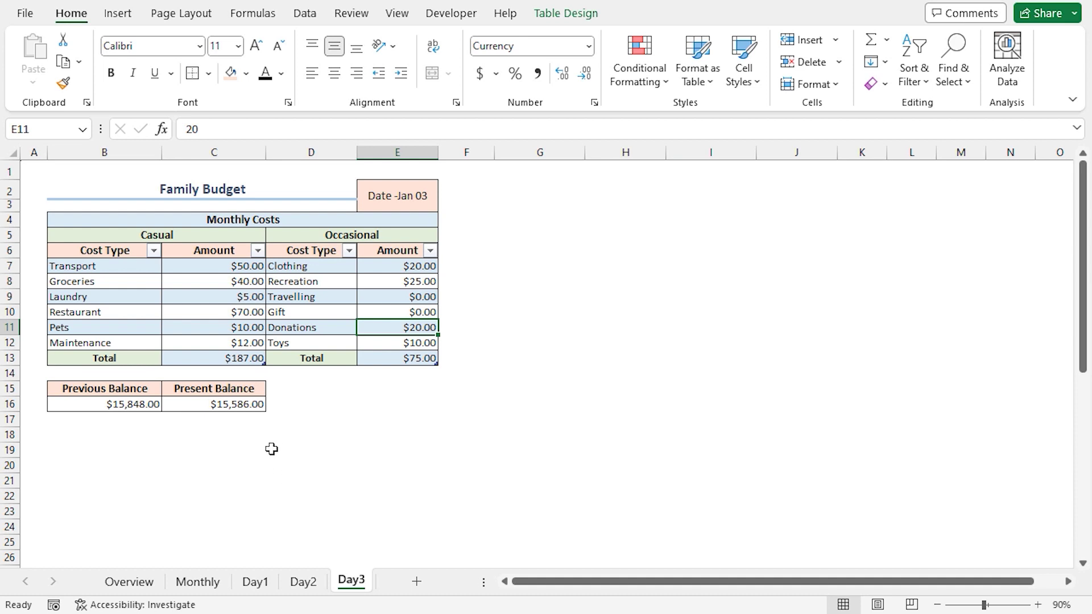
key("Up")
key("Up")
key("Up")
key("Up")
key("Up")
key("Up")
key("Up")
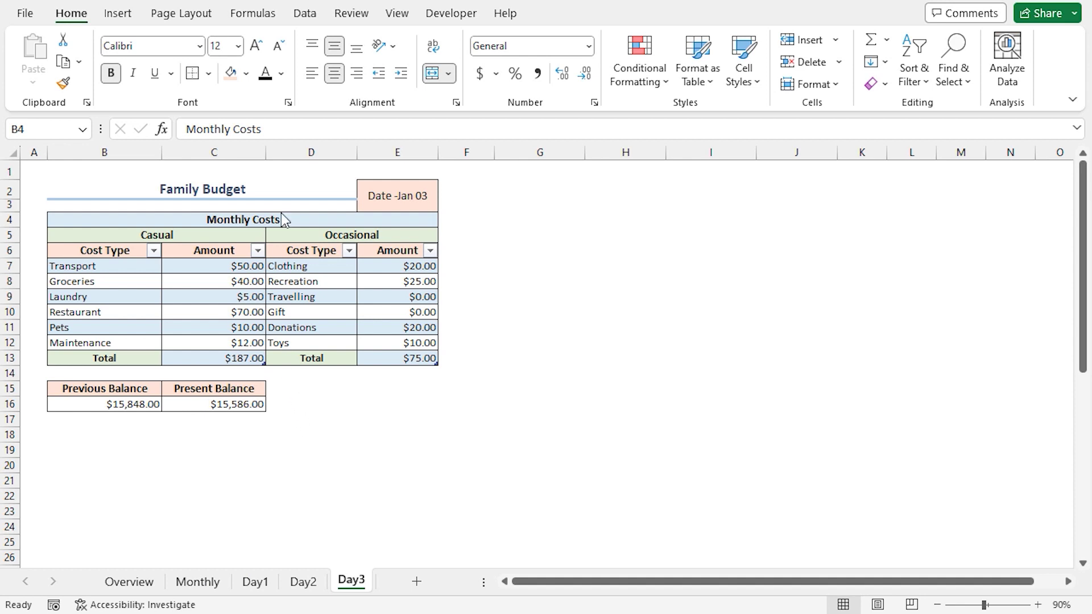
Step: Create a Blank Query from Data > Get Data > From Other Sources
left_click(311, 17)
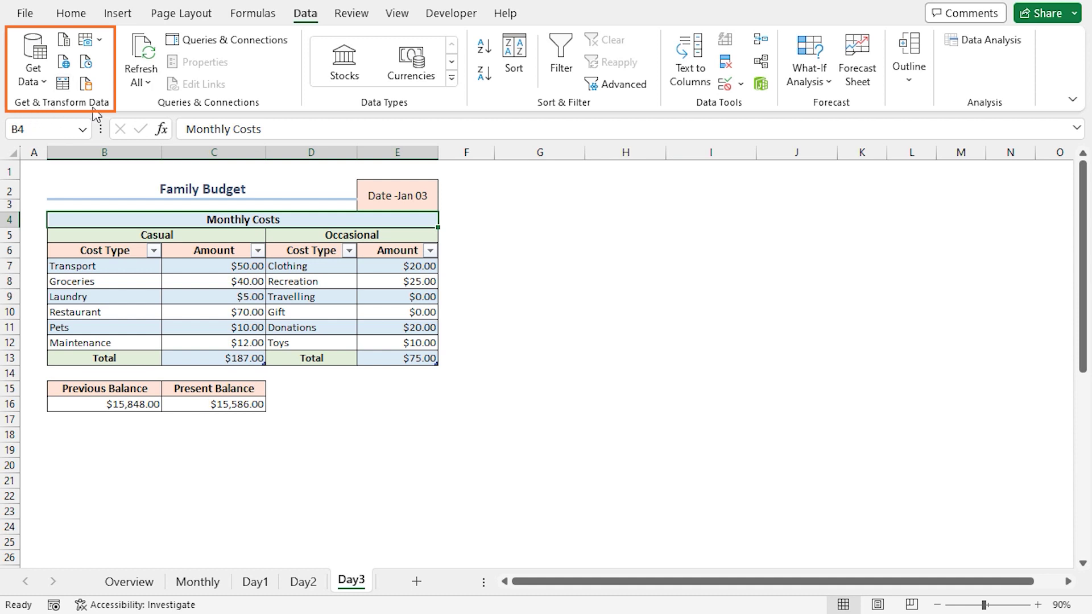
left_click(43, 83)
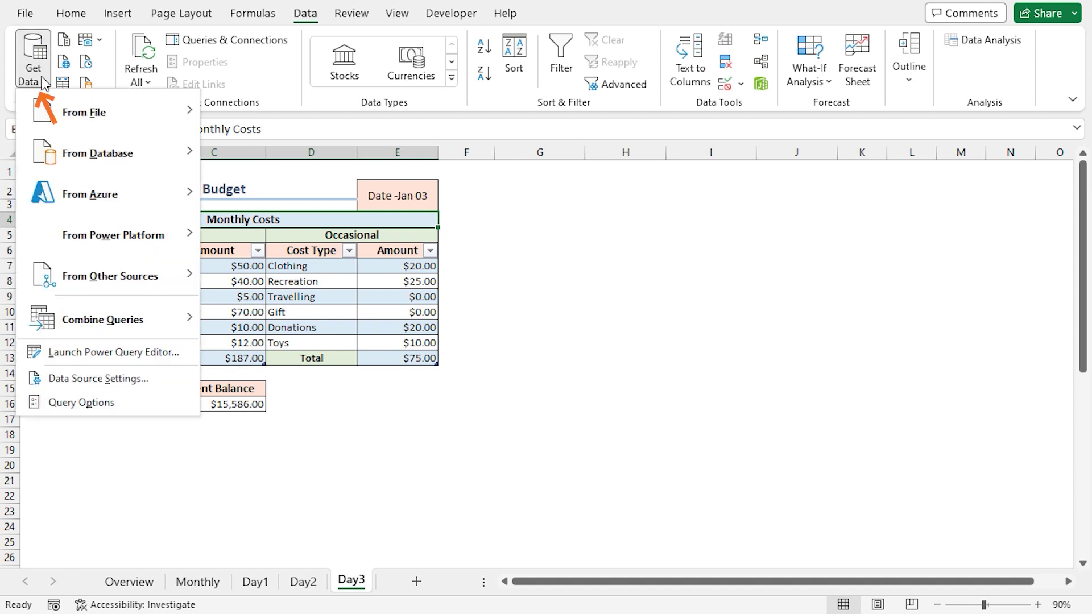
mouse_move(114, 282)
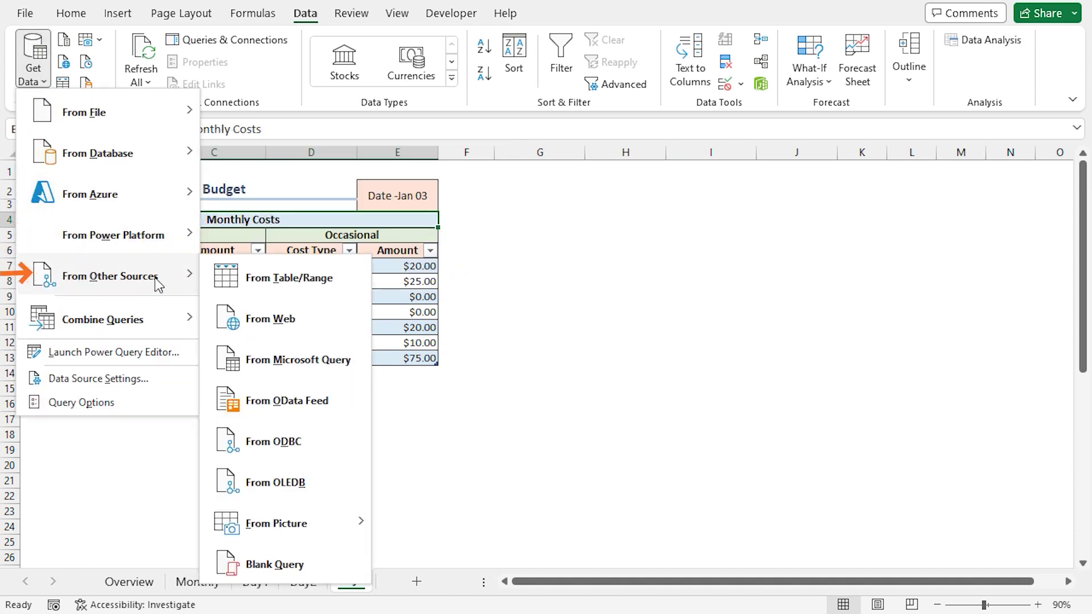
left_click(275, 566)
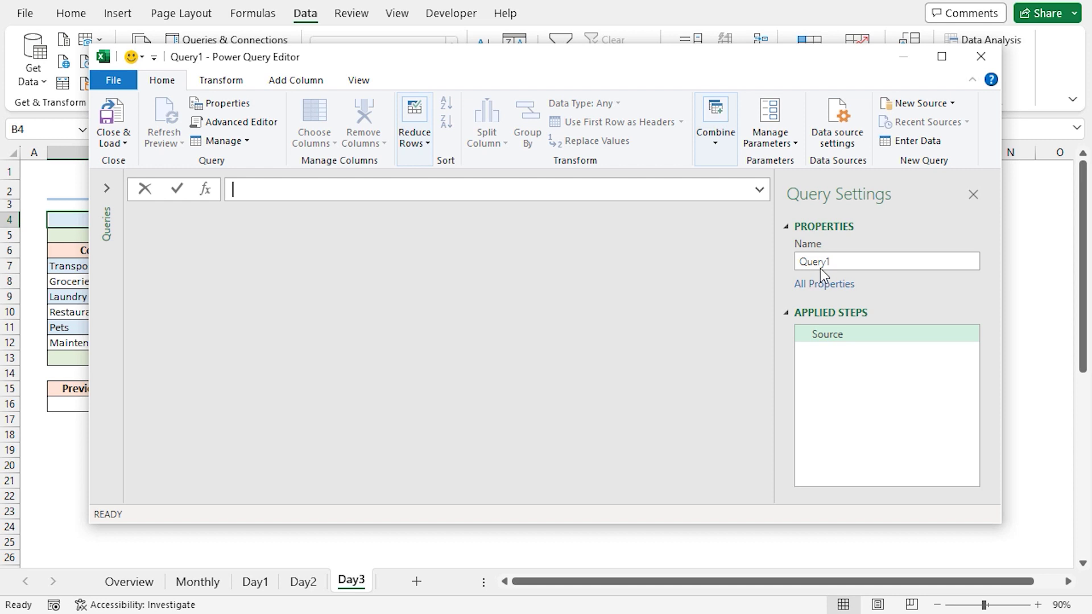
Step: Rename the query to Consolidated_Budget
left_click(831, 260)
double_click(832, 261)
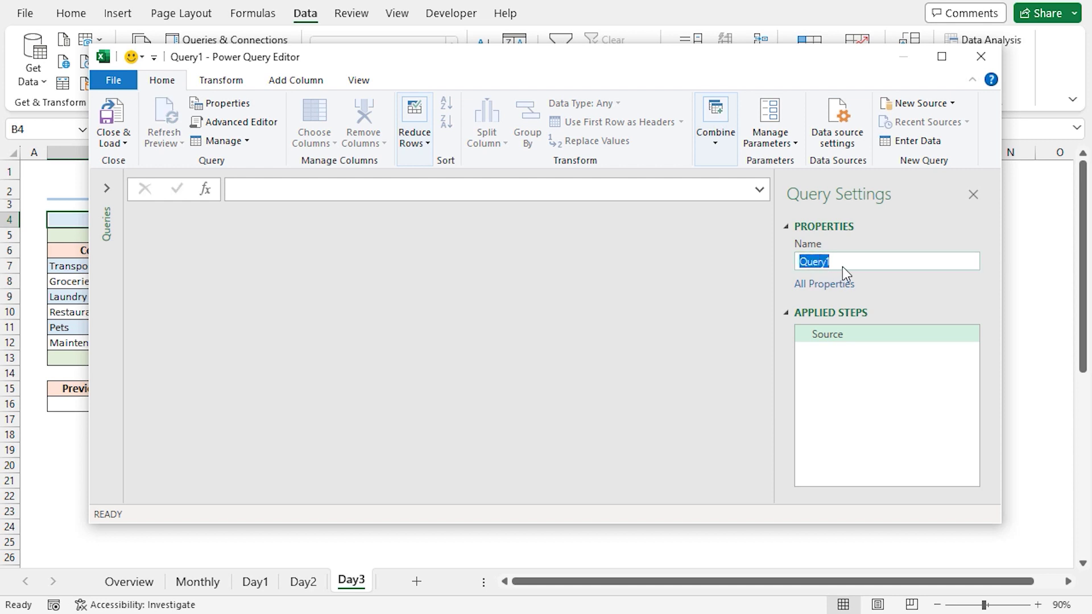
type("Consolidated_Budget")
key("Return")
Step: Set the query source formula to =Excel.CurrentWorkbook() to list the workbook's tables
left_click(252, 189)
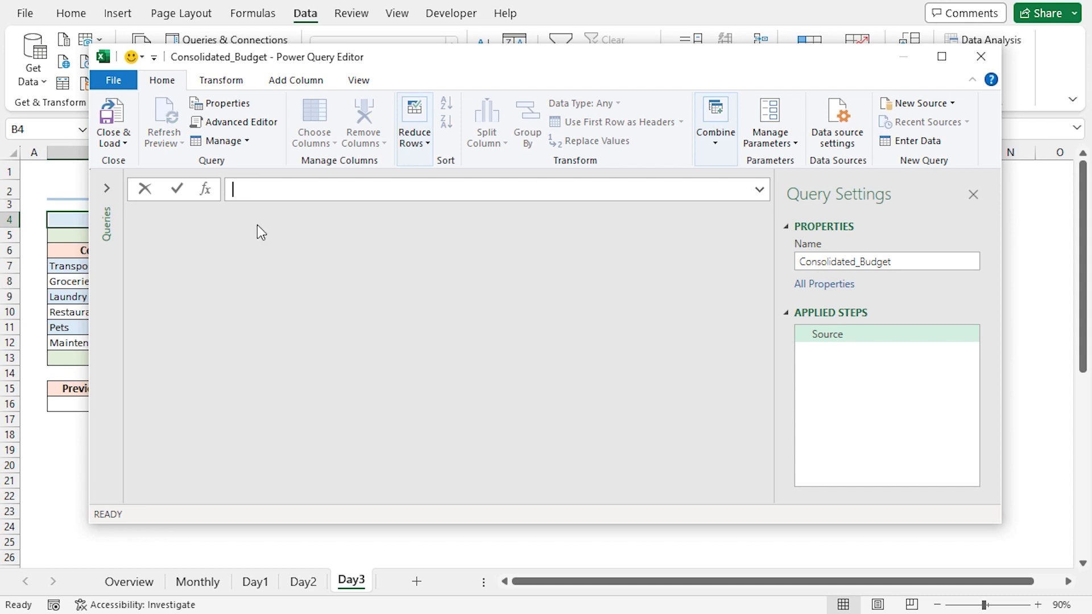
type("=excel")
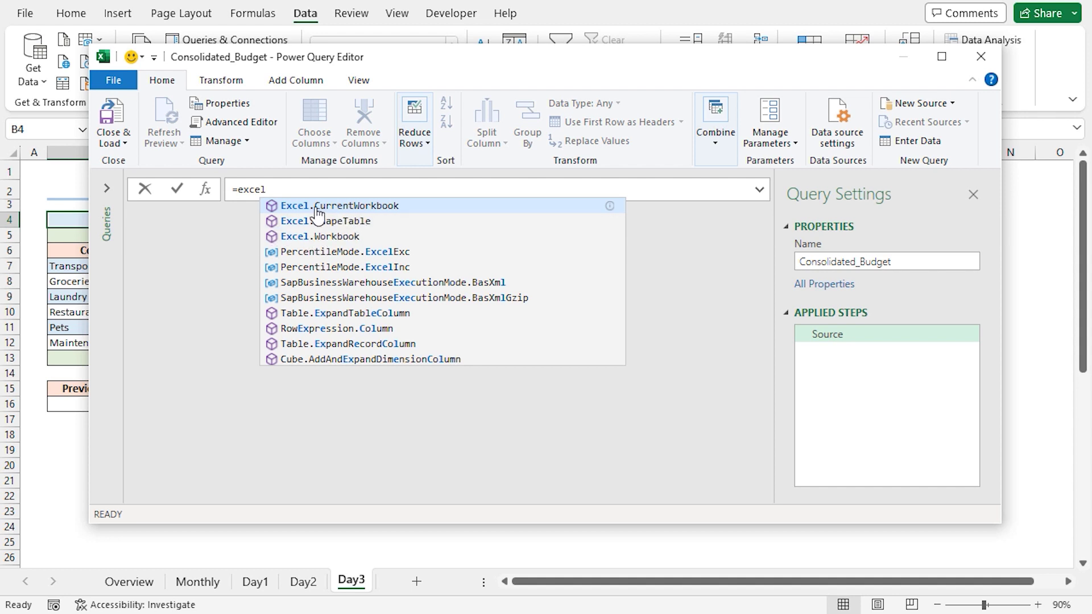
left_click(364, 207)
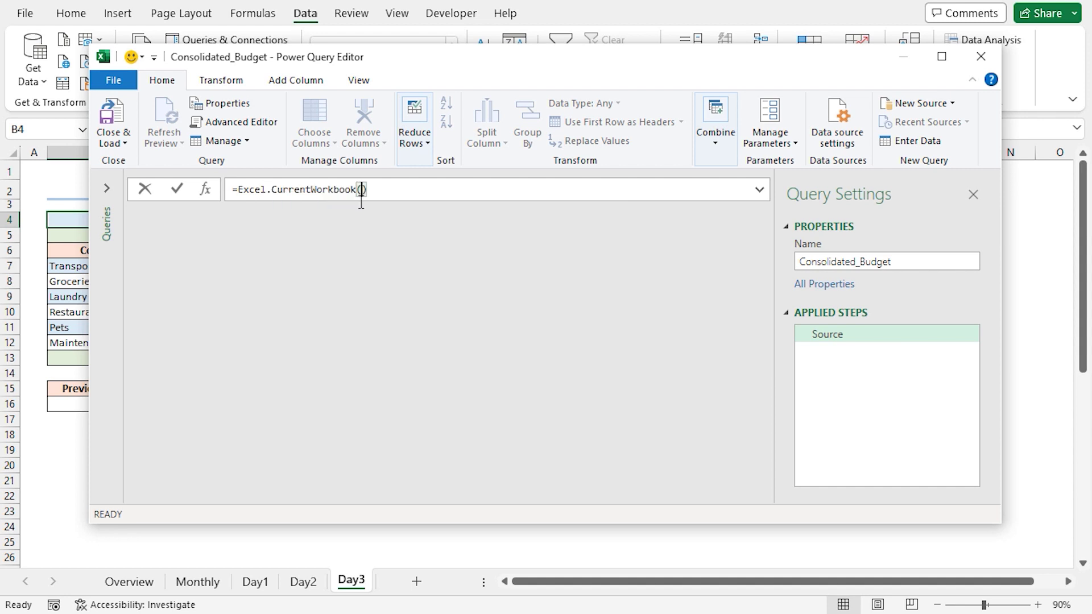
type("()")
key("Return")
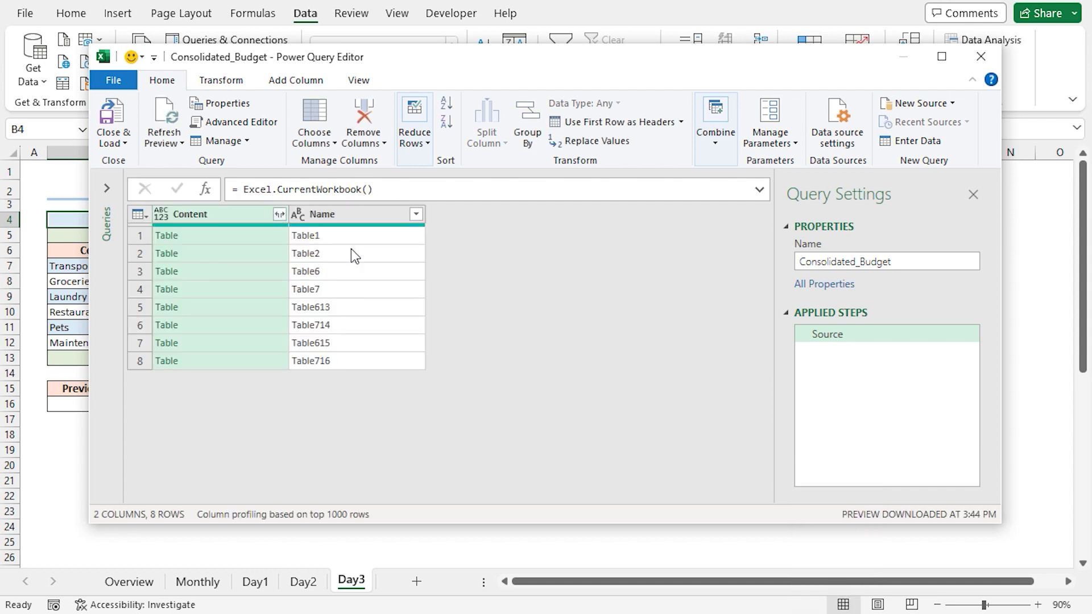
Step: Remove the Name column and expand Content into Cost Type and Amount without prefixes
right_click(349, 216)
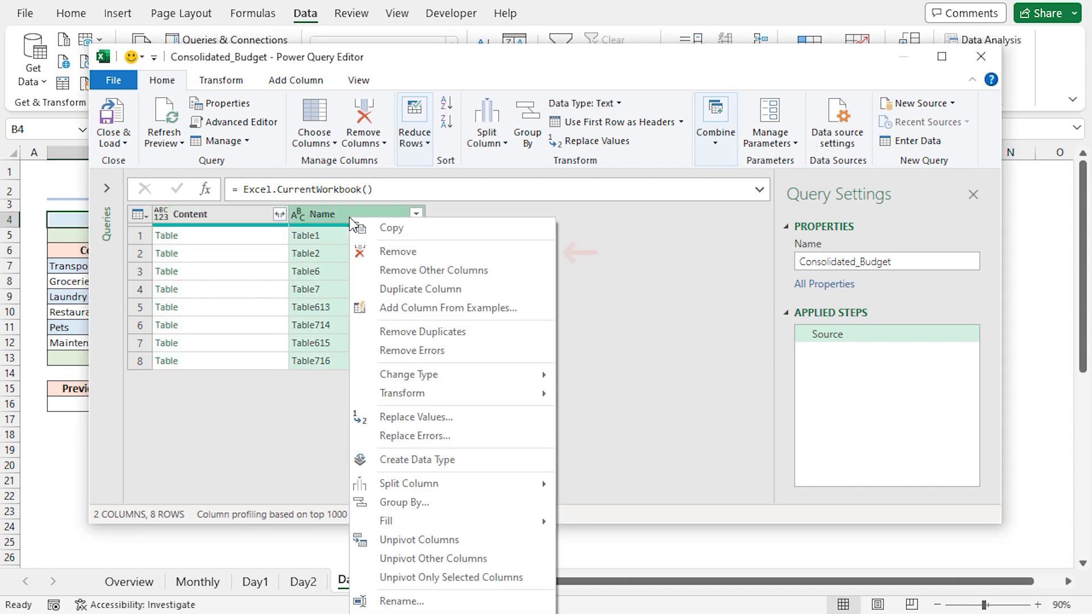
left_click(406, 254)
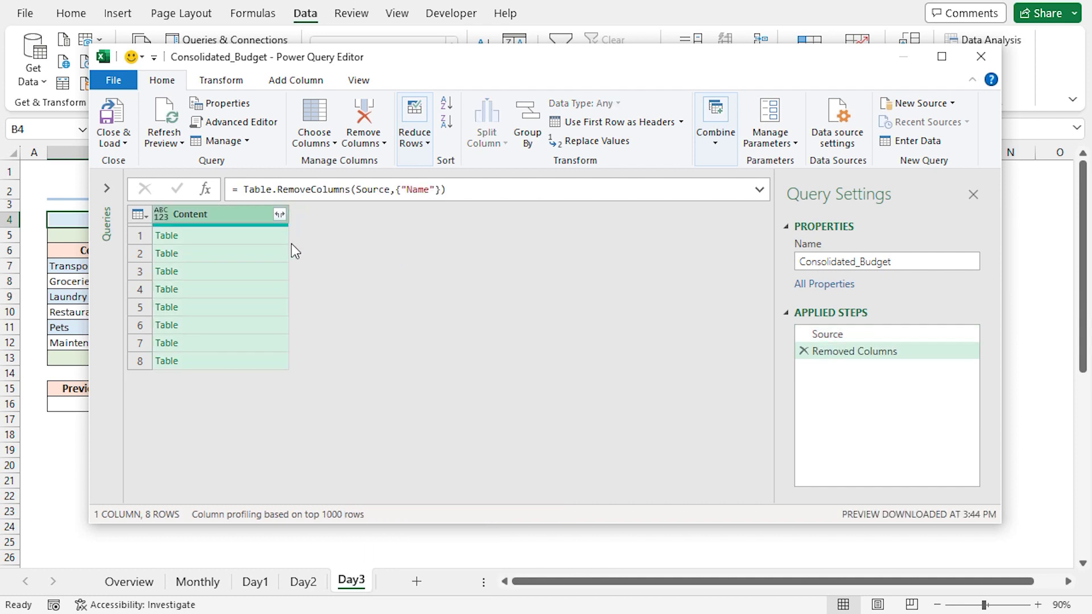
left_click(280, 215)
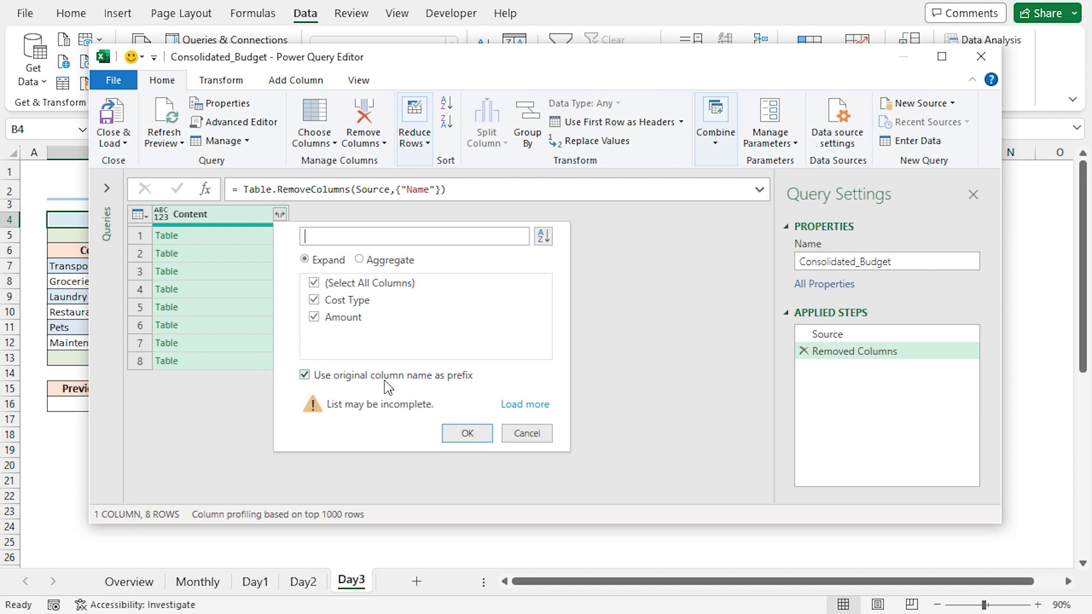
left_click(304, 375)
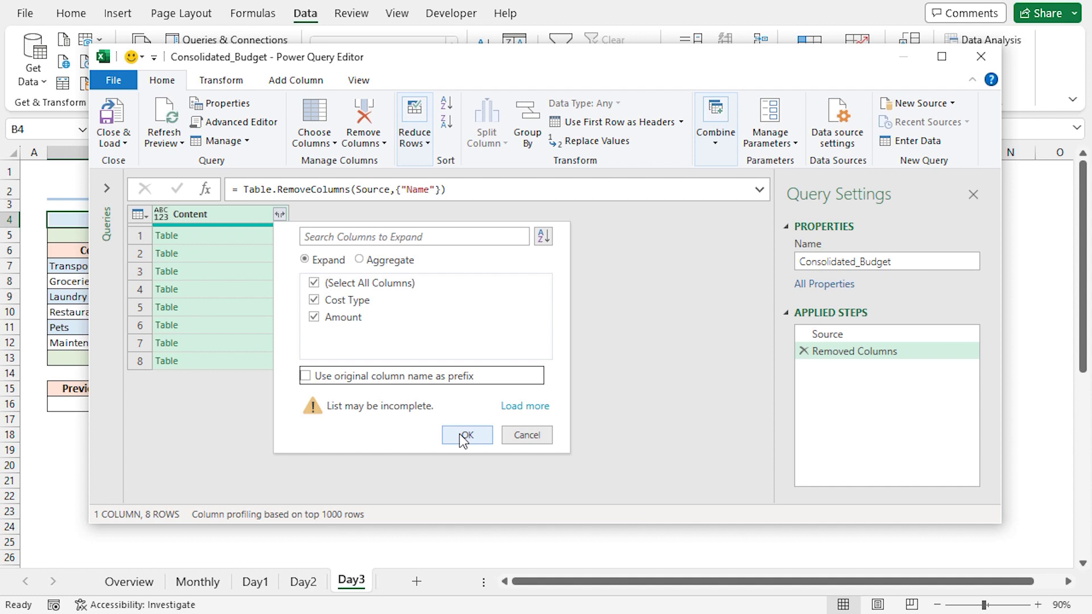
left_click(465, 435)
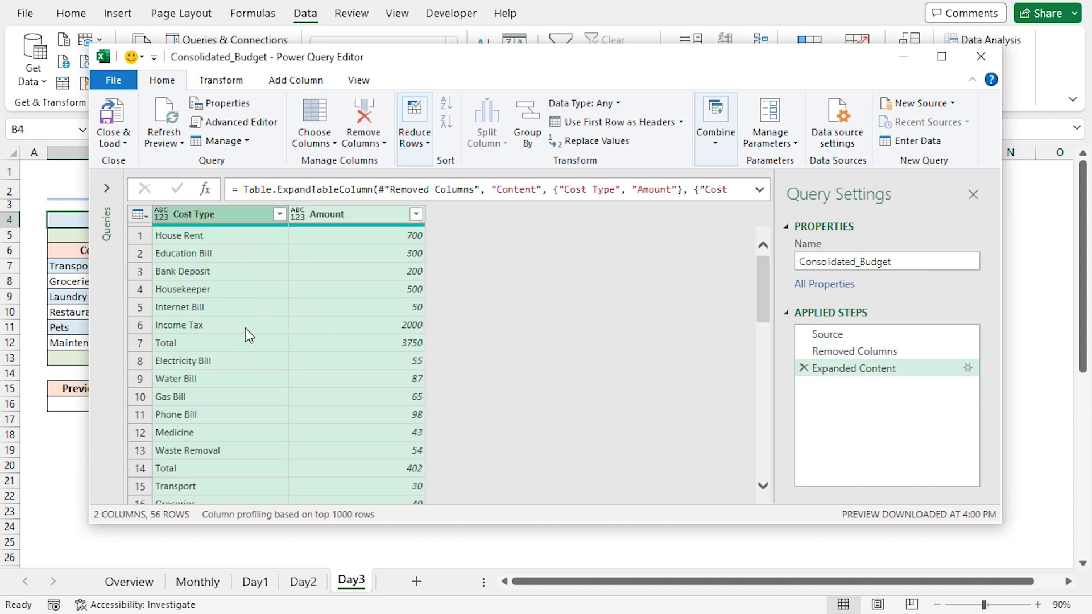
left_click(124, 144)
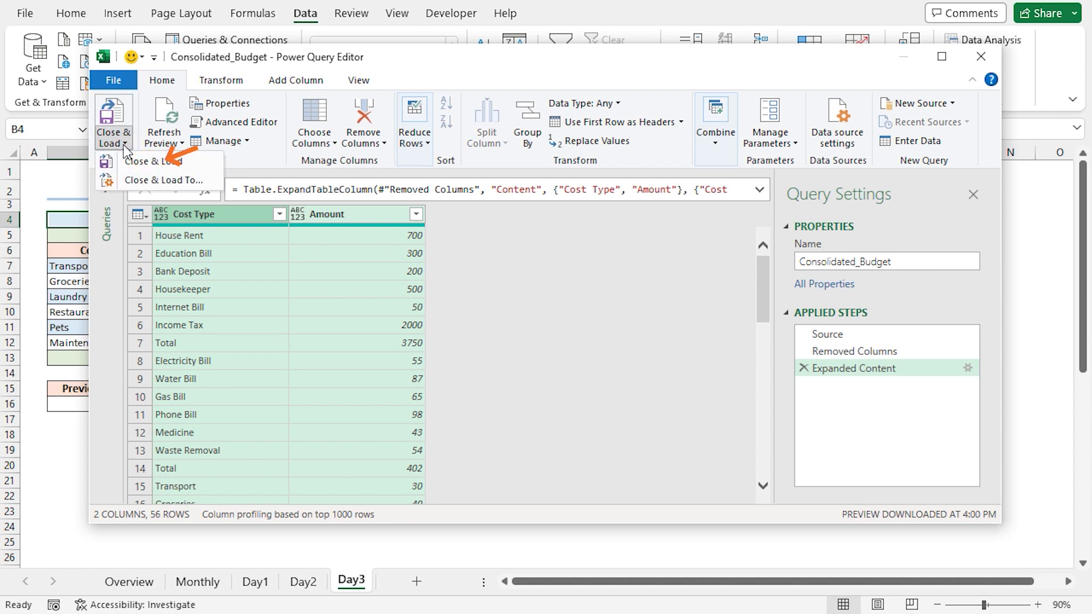
Step: Load the query results as a PivotTable Report on a new worksheet
left_click(177, 180)
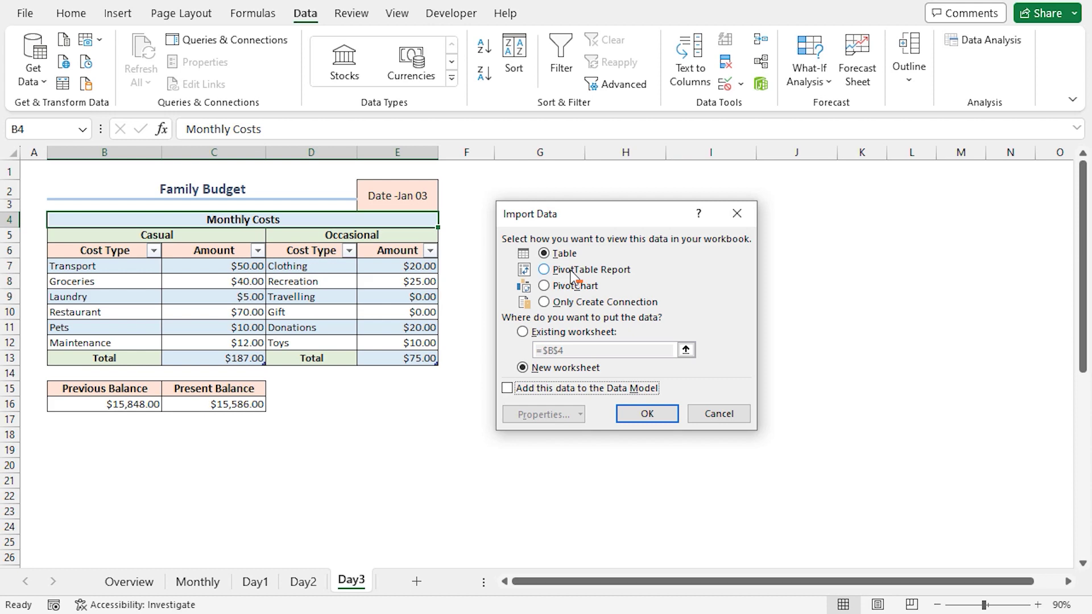
left_click(545, 270)
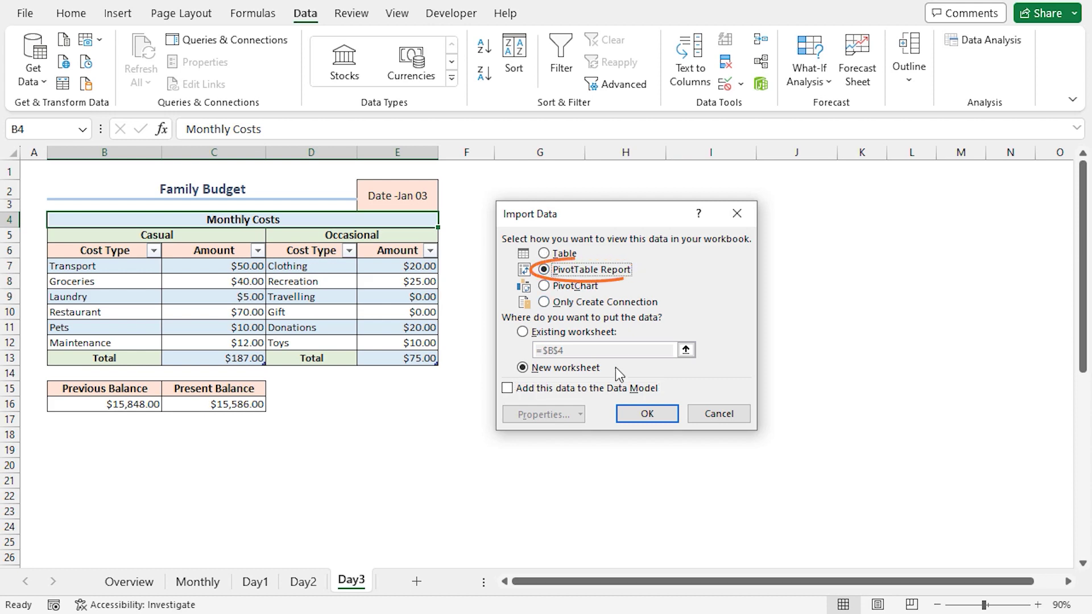
left_click(645, 418)
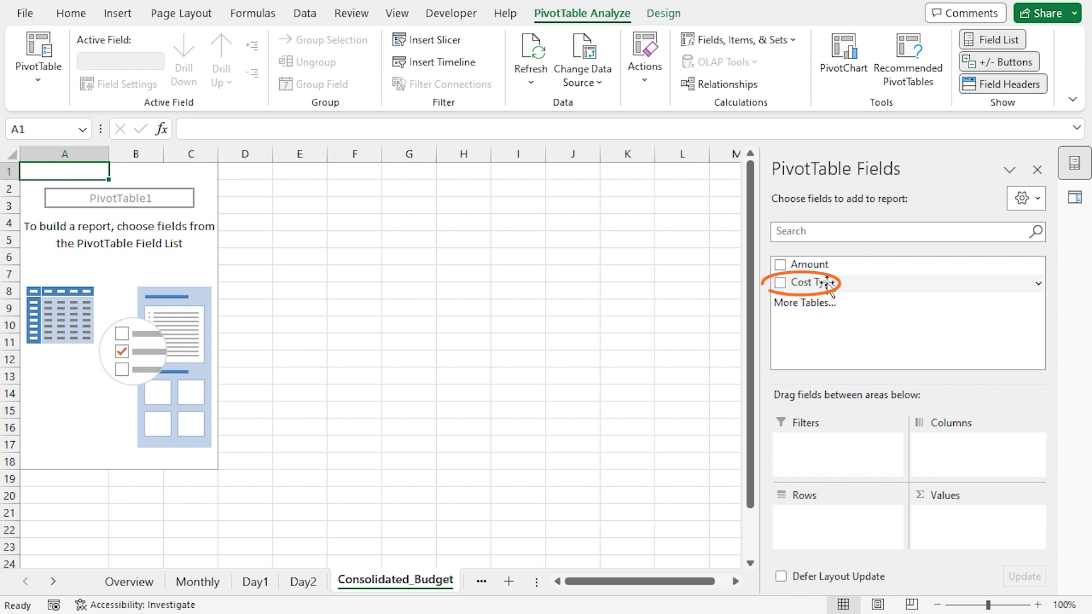
Step: Put Cost Type in Rows and summed Amount in Values, then collapse the ribbon
left_click_drag(826, 282, 838, 524)
mouse_move(809, 264)
left_mouse_down()
mouse_move(875, 288)
mouse_move(945, 479)
mouse_move(947, 518)
left_mouse_up()
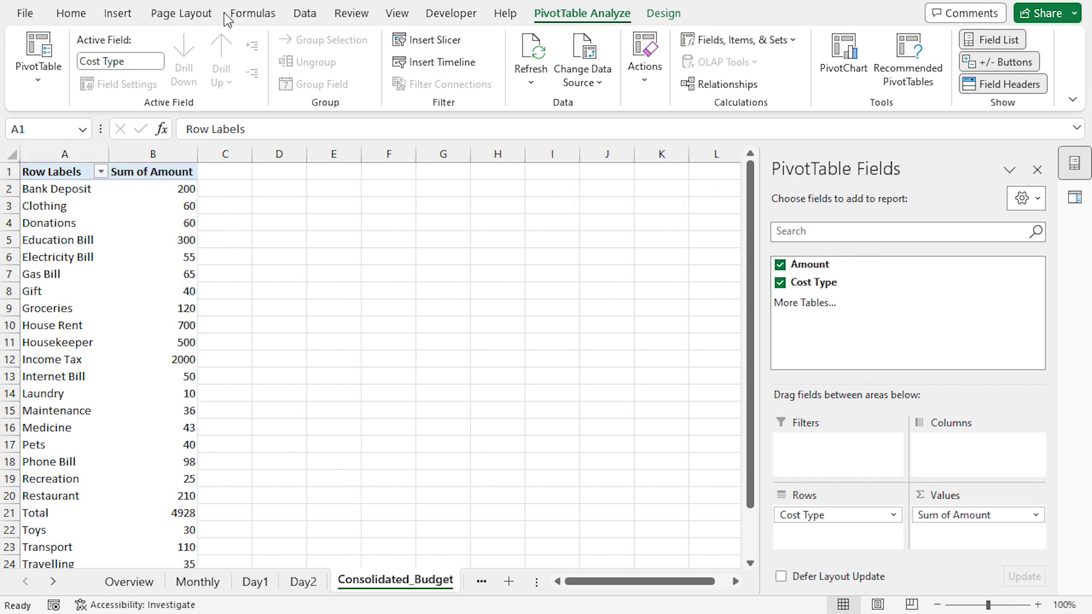
right_click(262, 12)
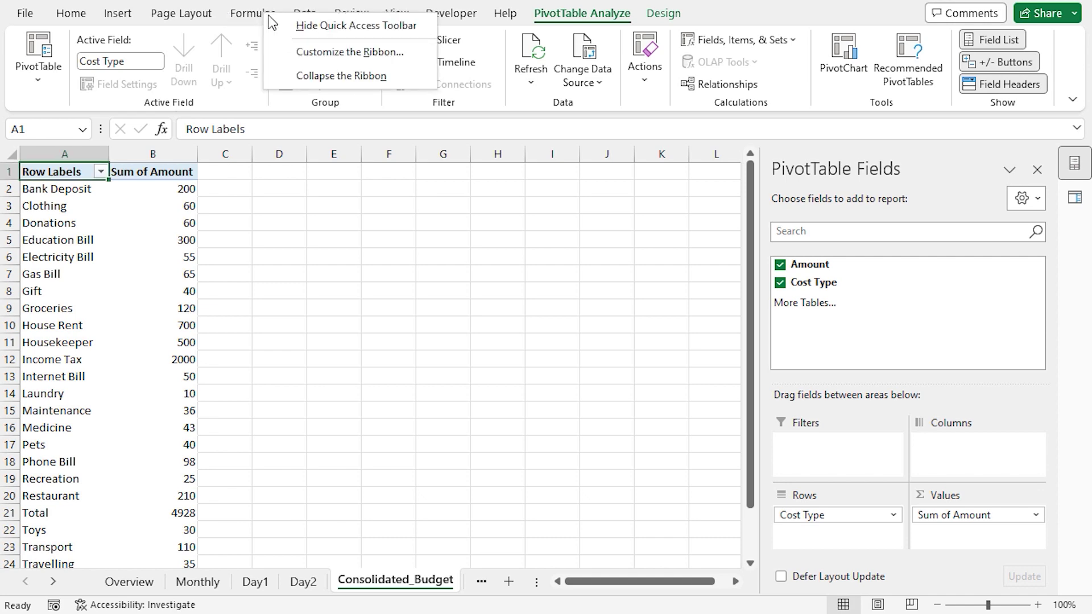
left_click(340, 79)
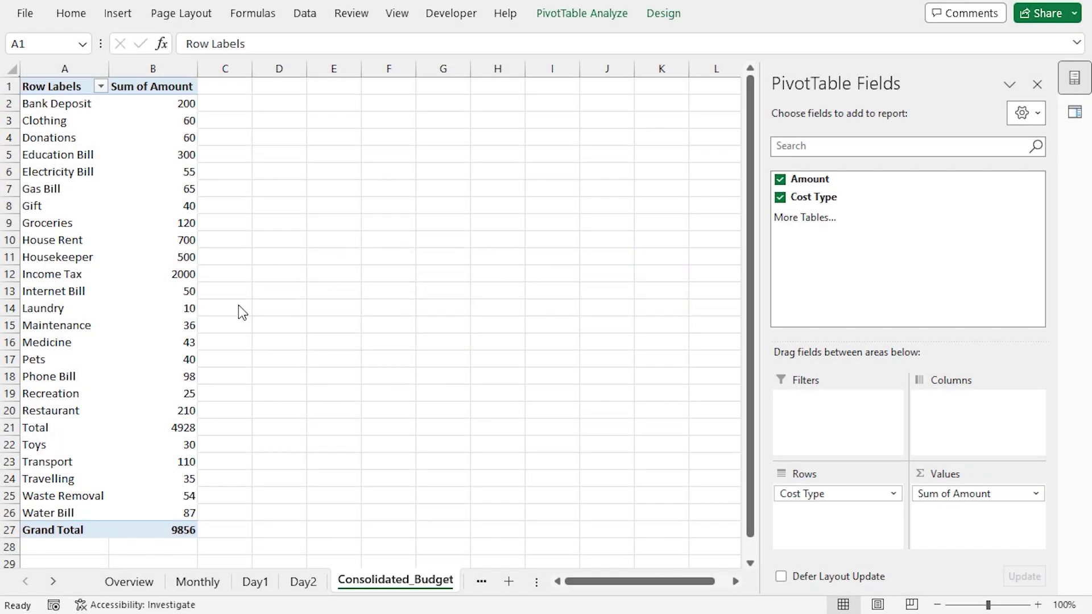
Step: Search online templates for 'family budget' and create a workbook from the Family budget template
left_click(28, 15)
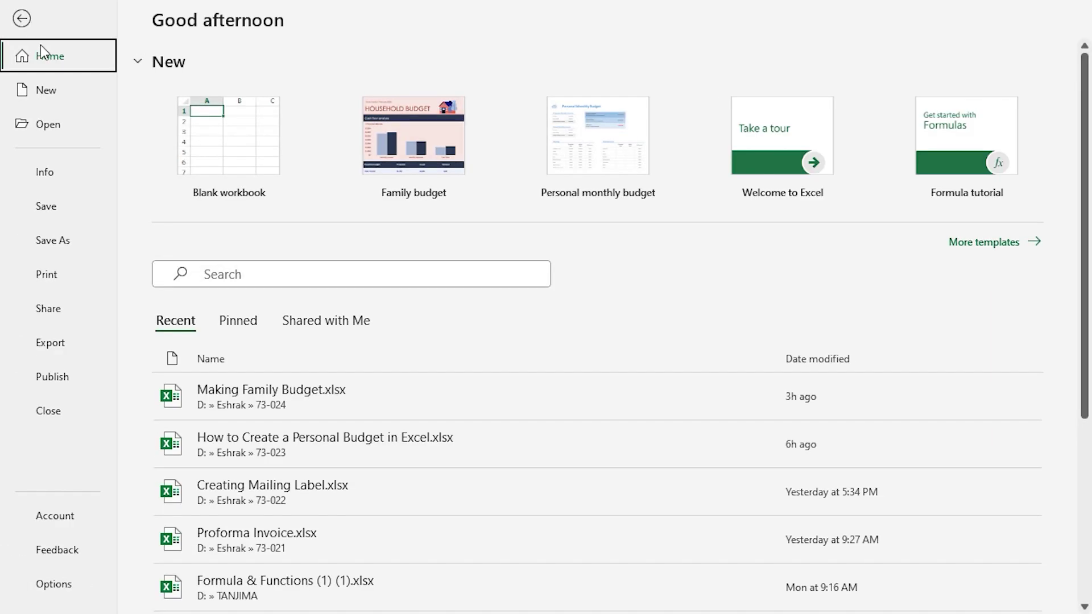
left_click(48, 96)
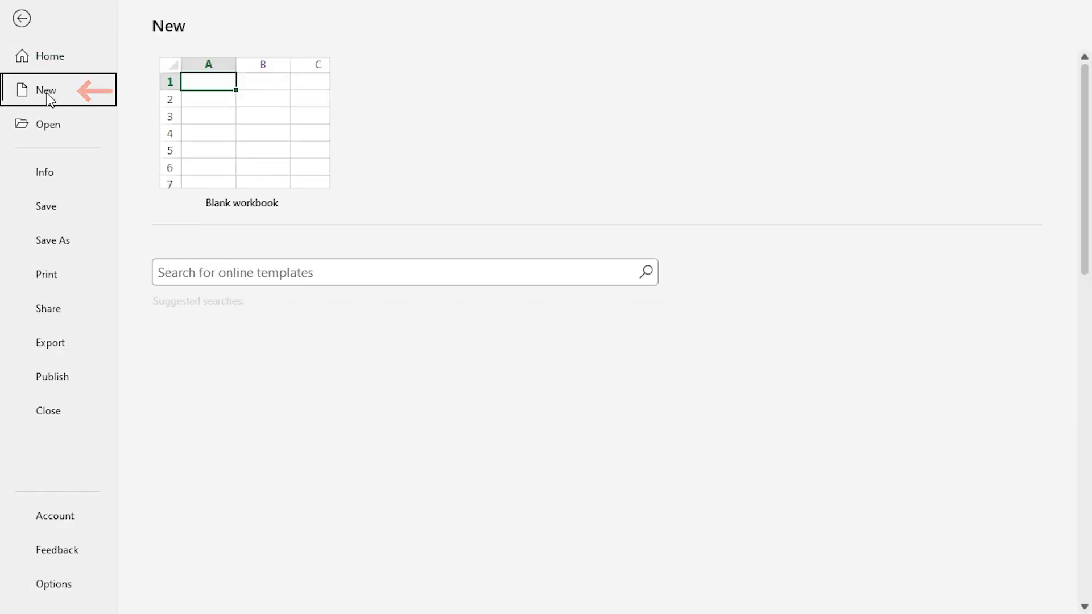
left_click(227, 275)
type("fa")
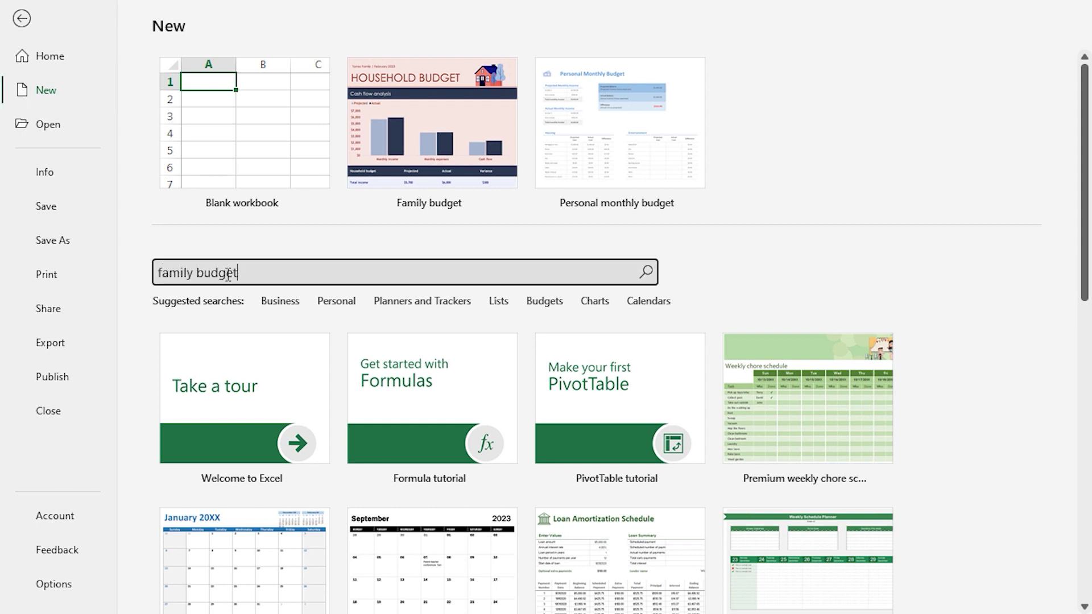
type("mily budget")
key("Return")
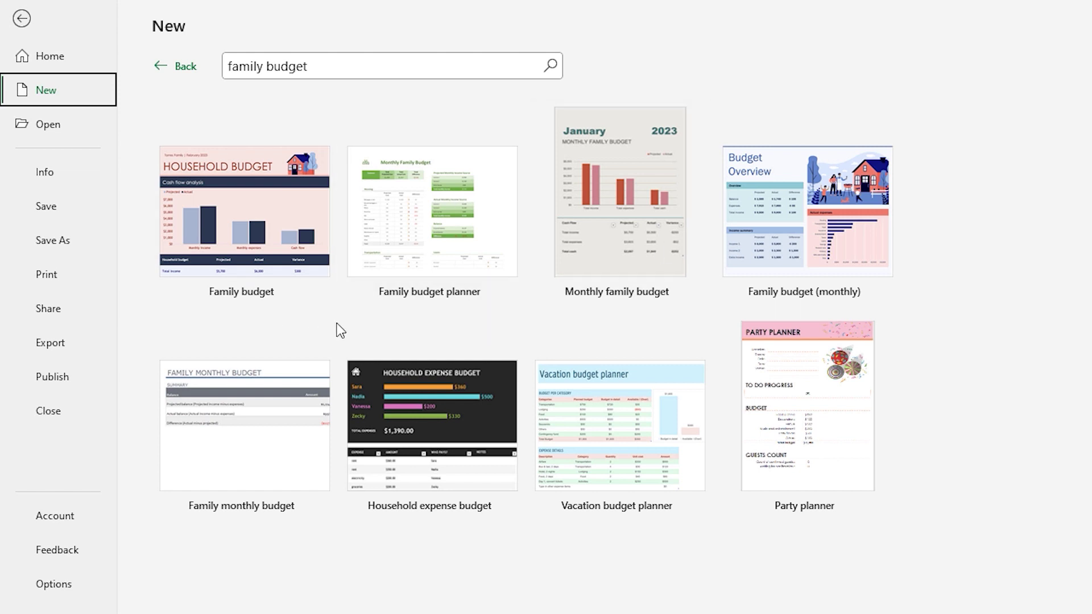
left_click(255, 256)
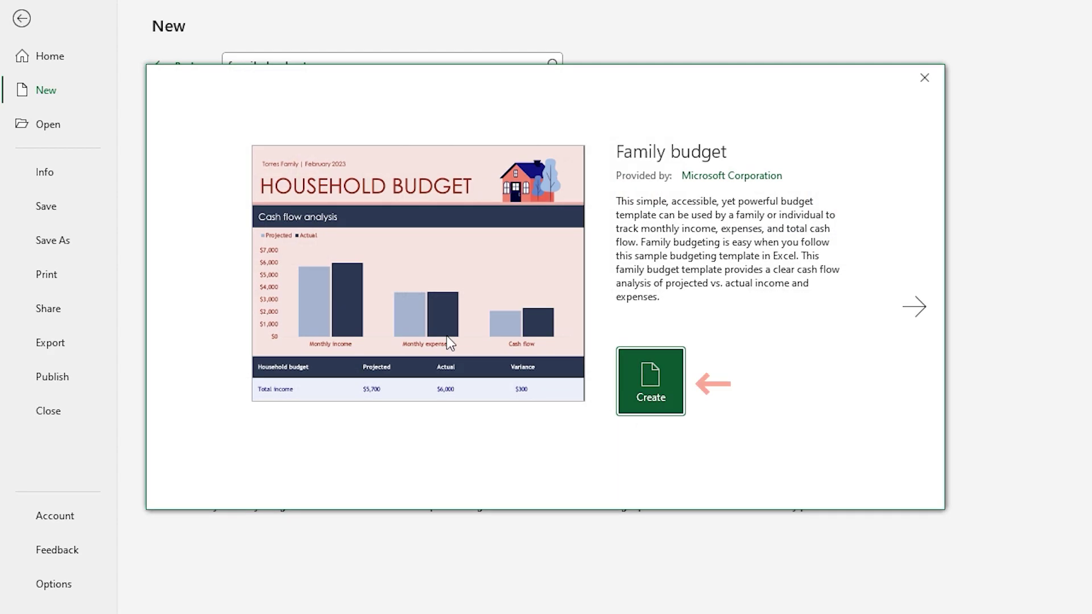
left_click(651, 381)
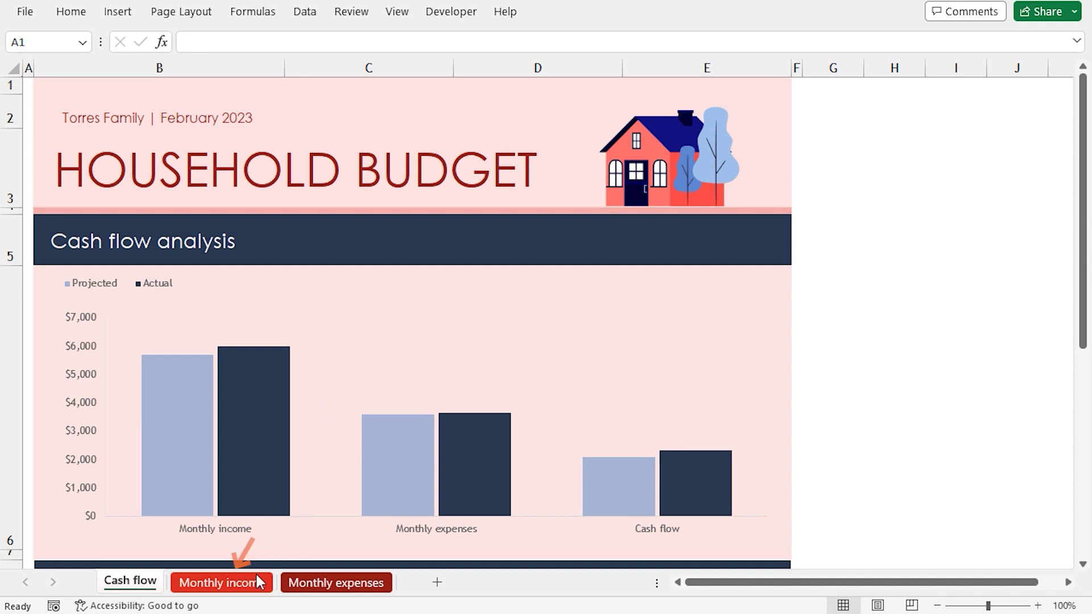
left_click(246, 586)
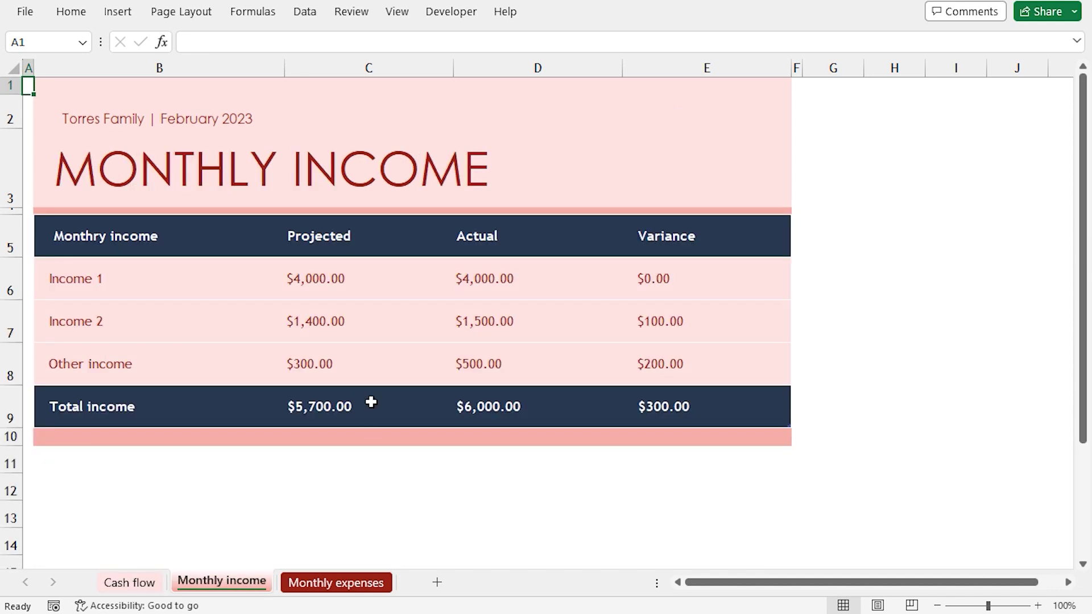
left_click(332, 581)
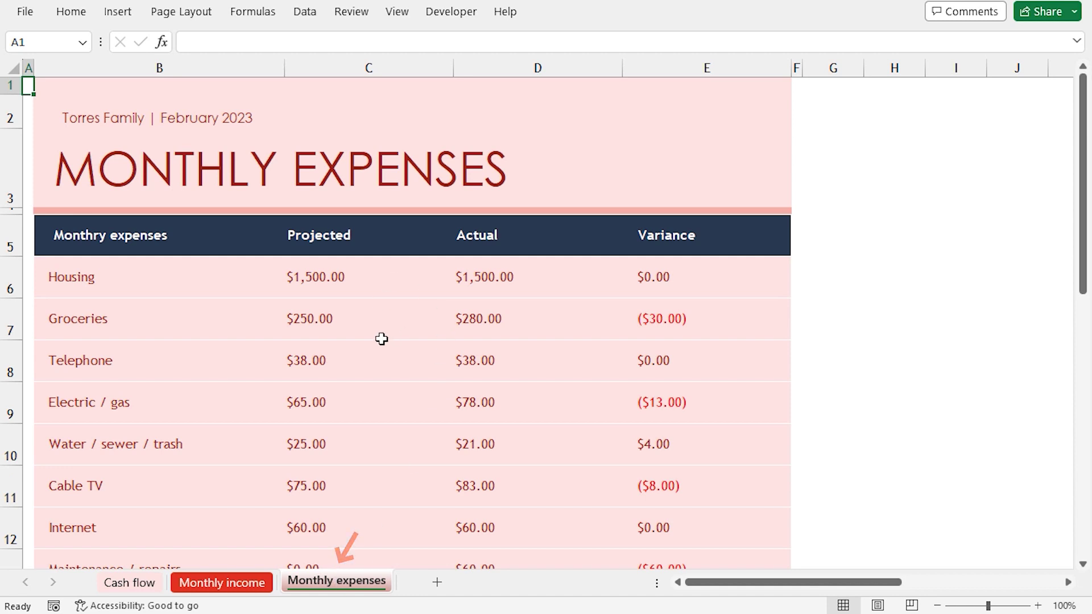
left_click(144, 583)
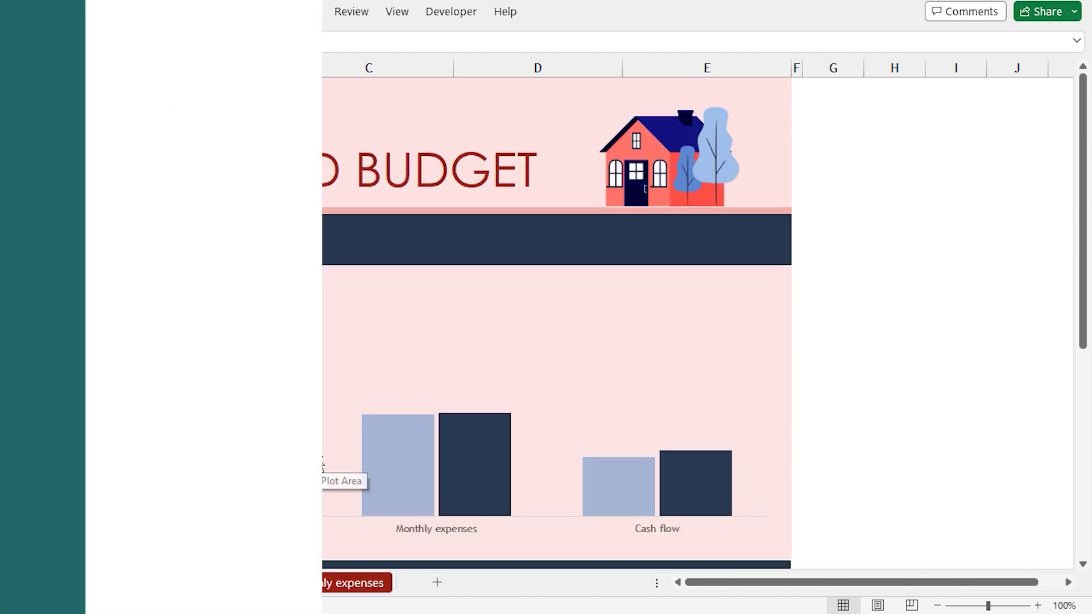